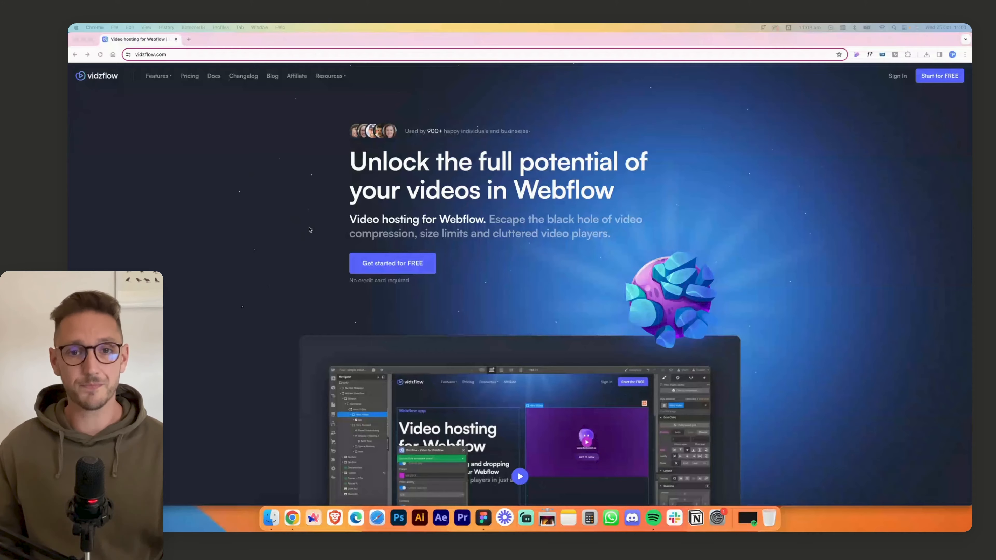
- Look through the whole Vidzflow home page, from the hero section to the footer, and return to the hero
scroll(309, 229, down, 5)
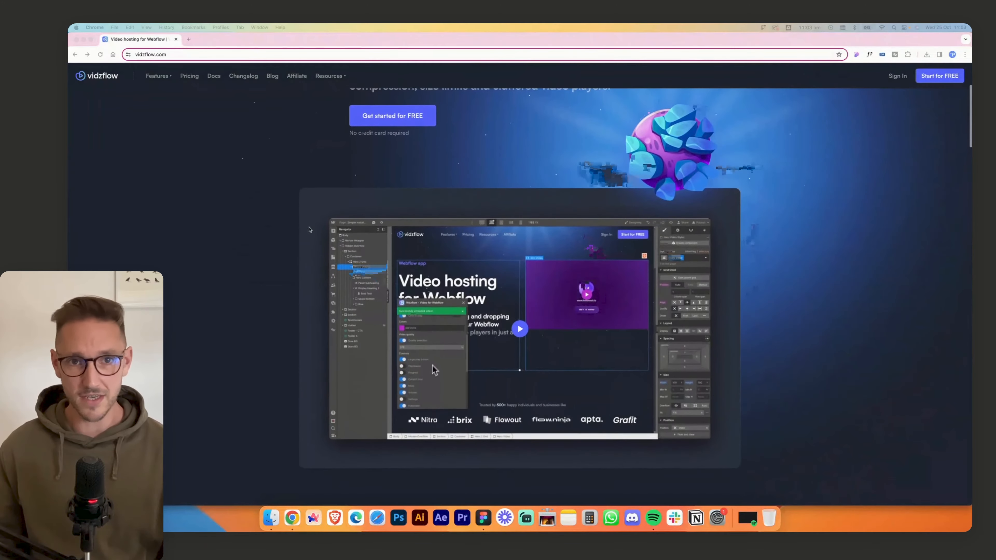
scroll(310, 229, down, 10)
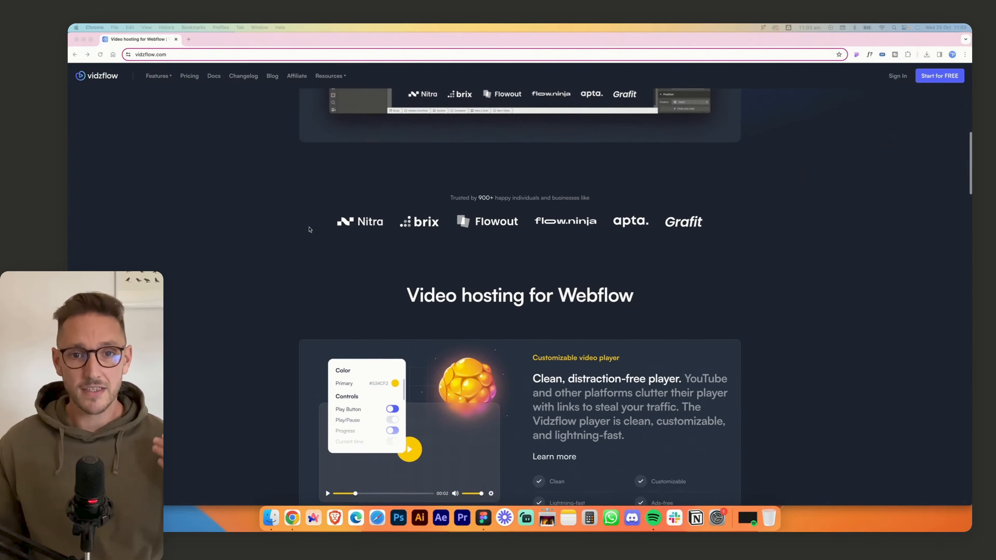
scroll(310, 230, down, 7)
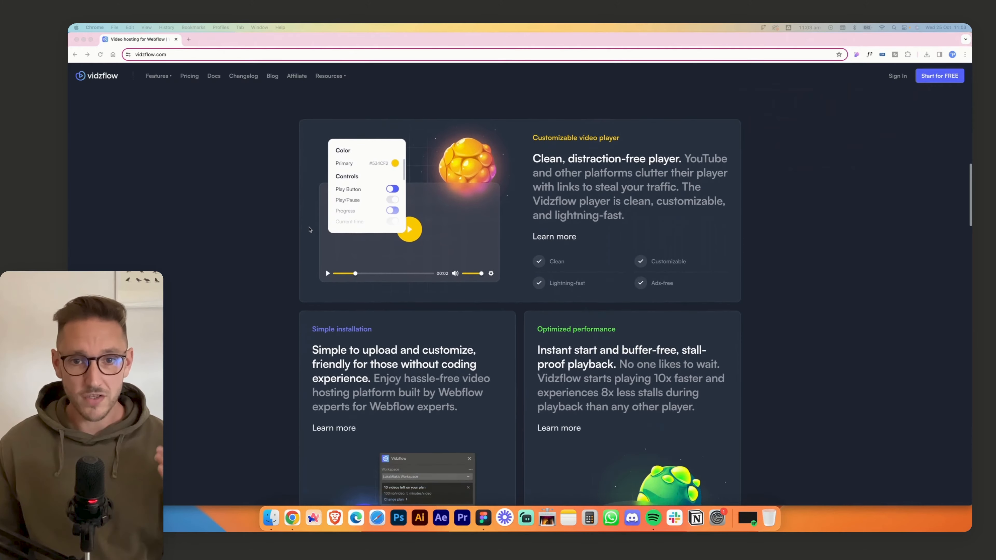
scroll(309, 230, down, 8)
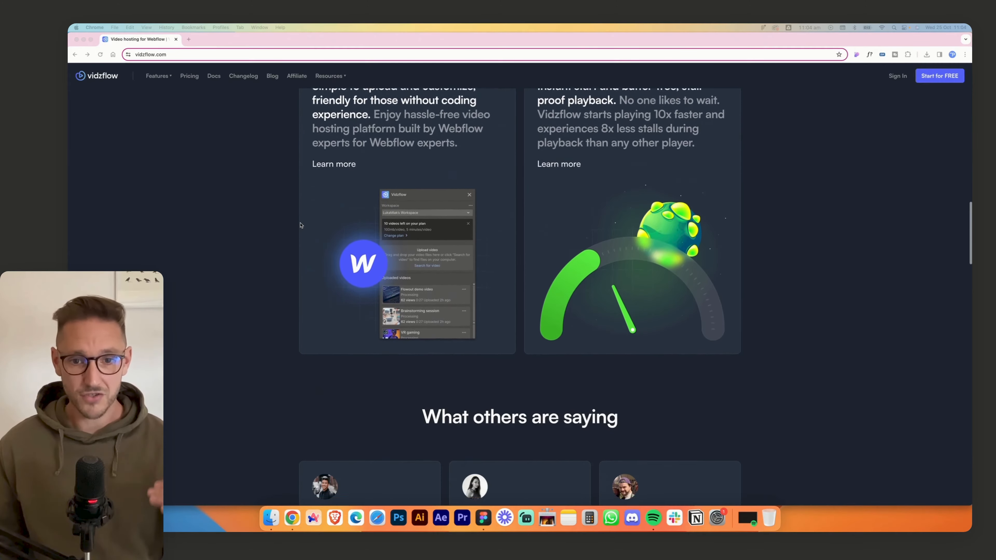
scroll(301, 225, down, 10)
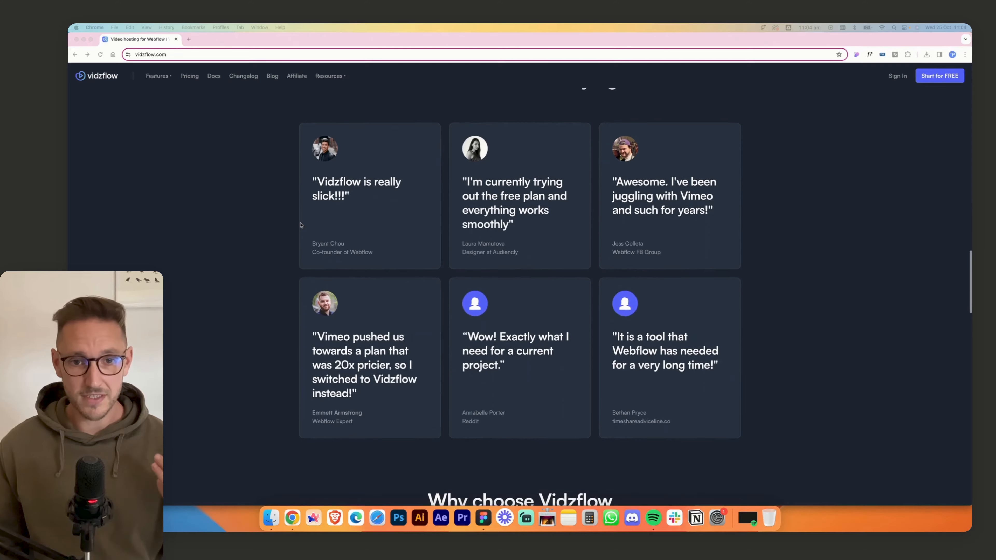
scroll(301, 225, down, 11)
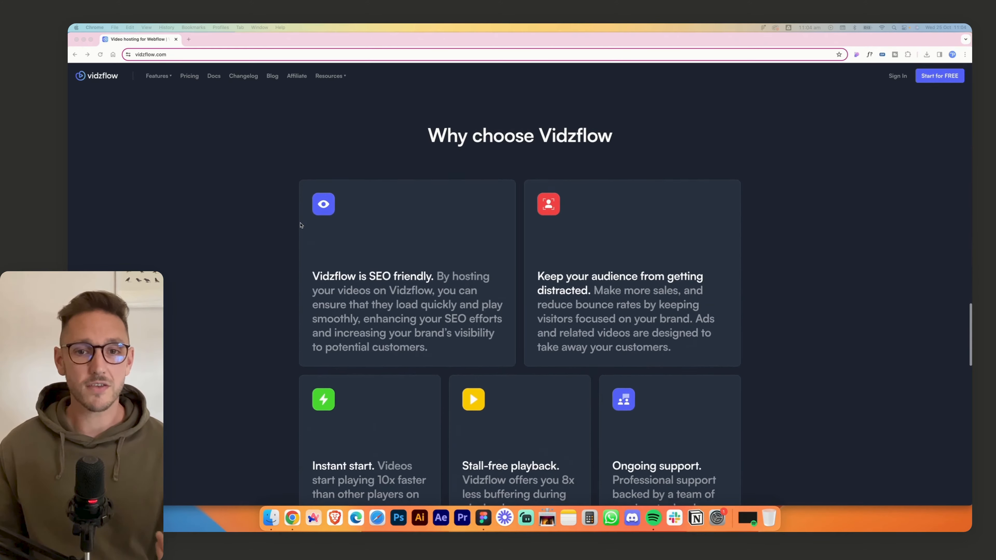
scroll(301, 225, down, 11)
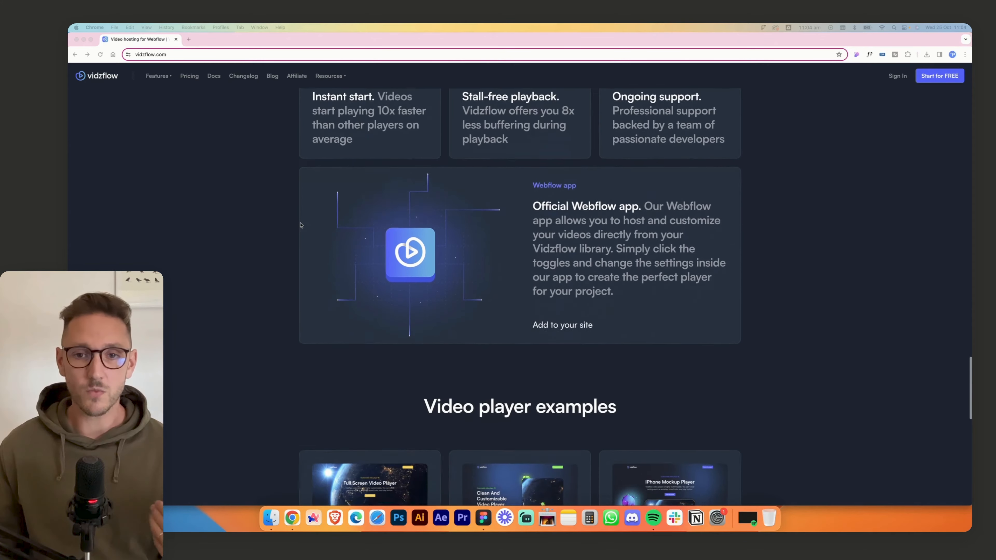
scroll(301, 225, down, 9)
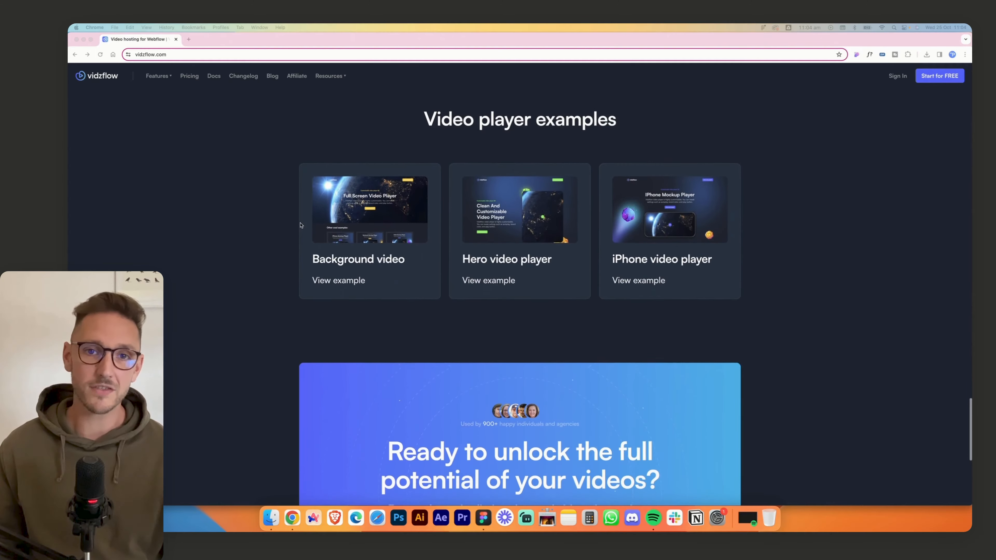
scroll(301, 225, down, 8)
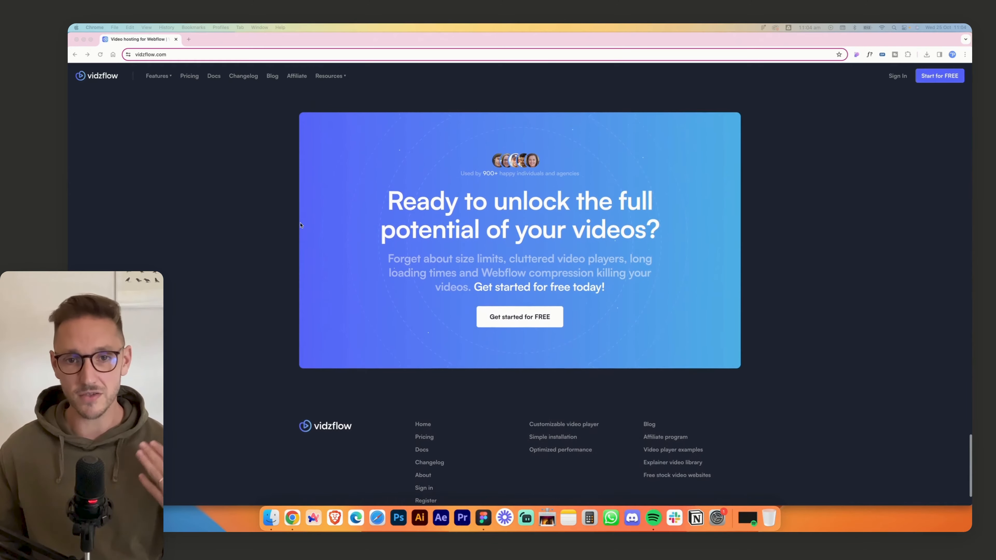
scroll(301, 225, up, 16)
scroll(301, 225, up, 20)
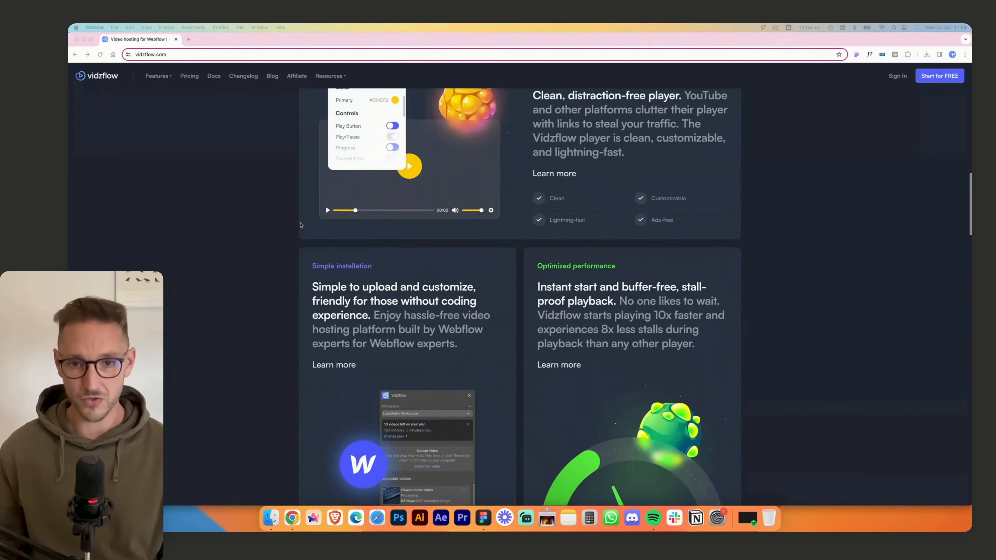
scroll(301, 225, up, 20)
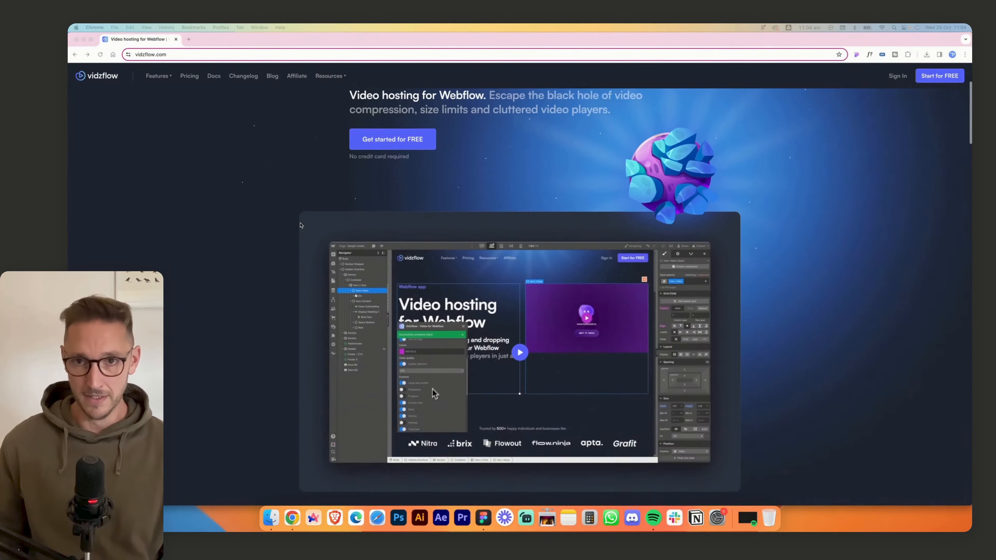
scroll(301, 225, up, 4)
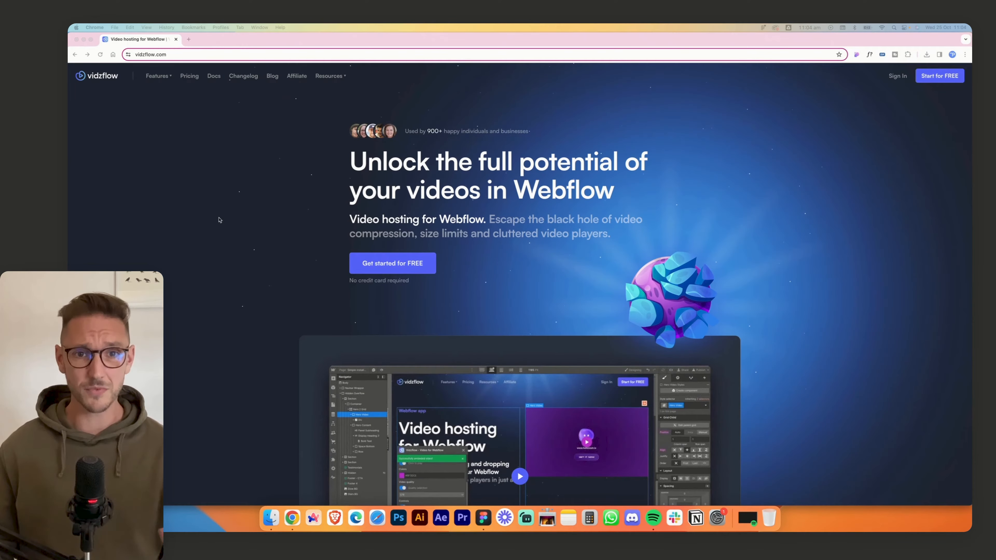
- Download all of the Vidzflow page's images as a zip file with the Download All Images extension
right_click(674, 291)
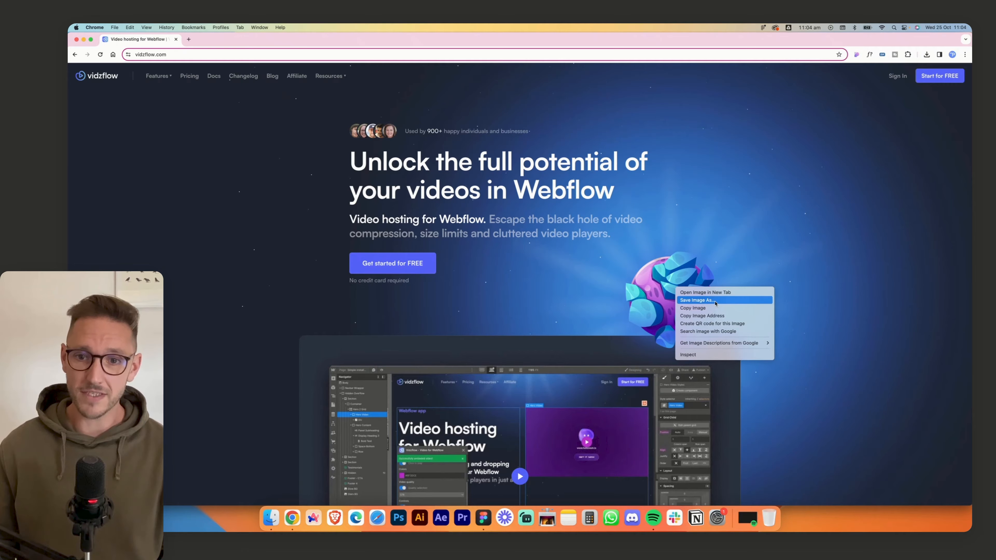
click(845, 265)
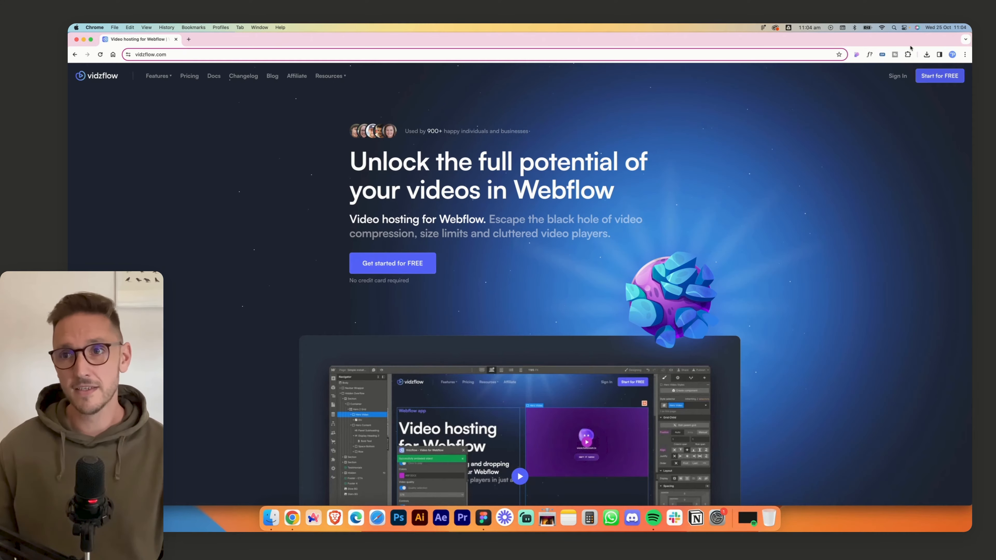
click(907, 54)
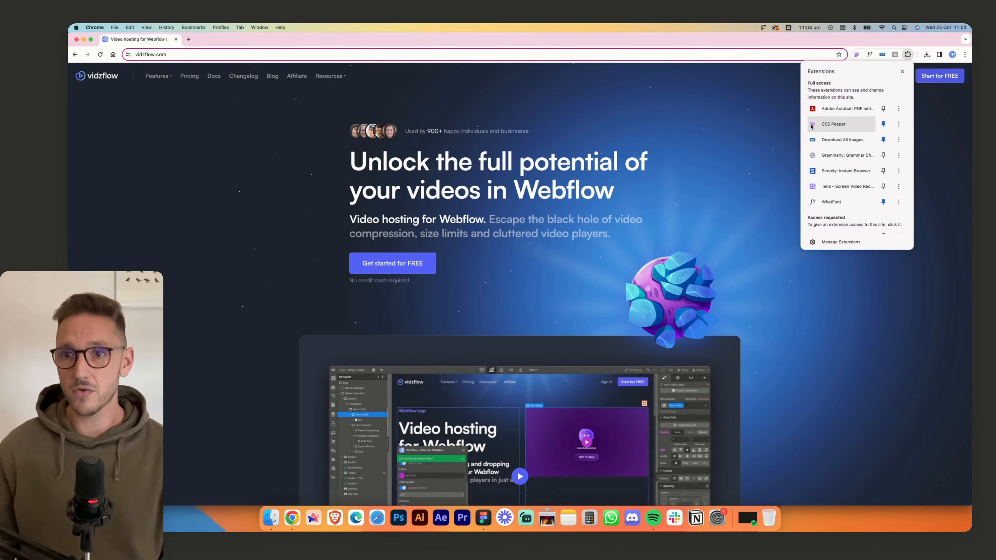
click(839, 140)
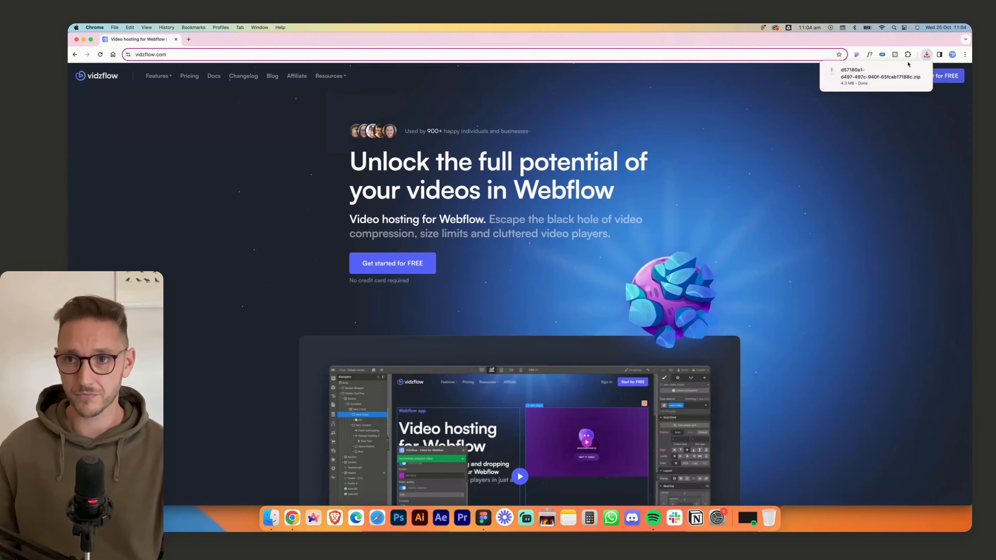
click(907, 72)
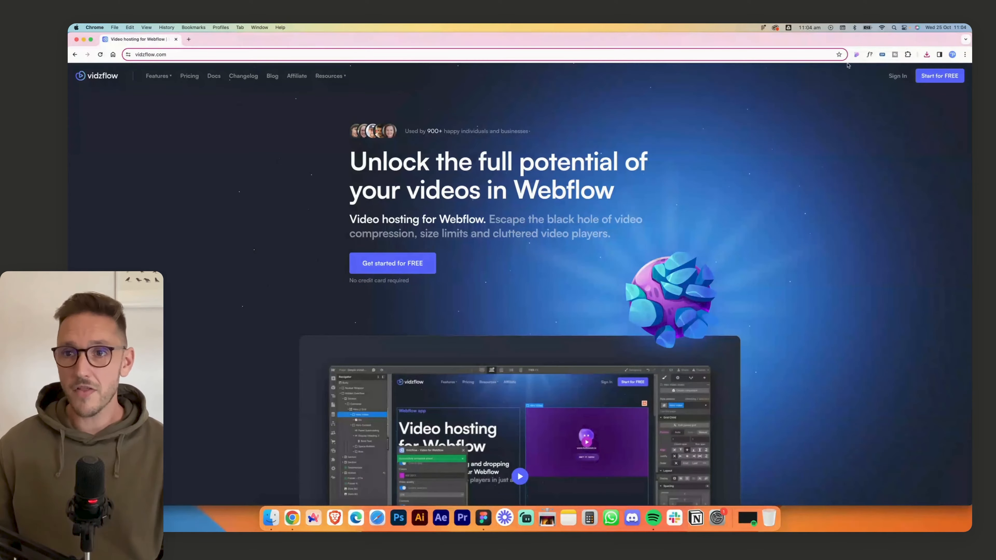
- Examine the page's fonts and colours and the styles of the hero's container, heading, subheading, button row and avatar row with CSS Peeper
click(857, 55)
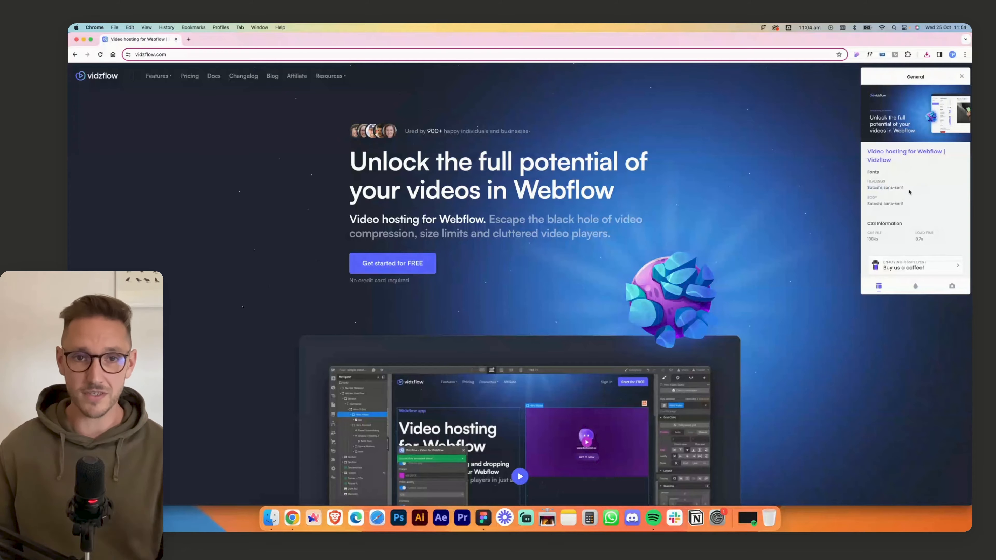
click(915, 286)
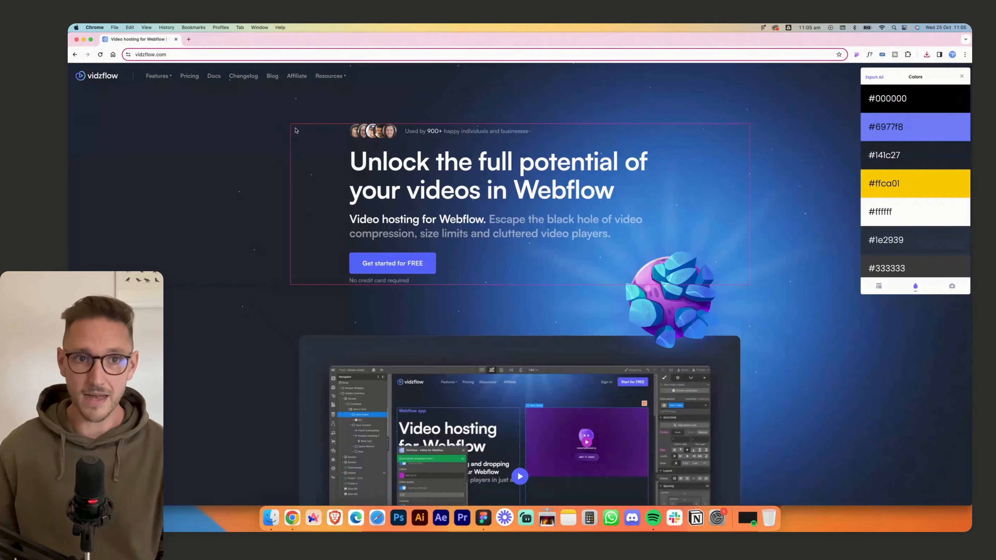
click(328, 163)
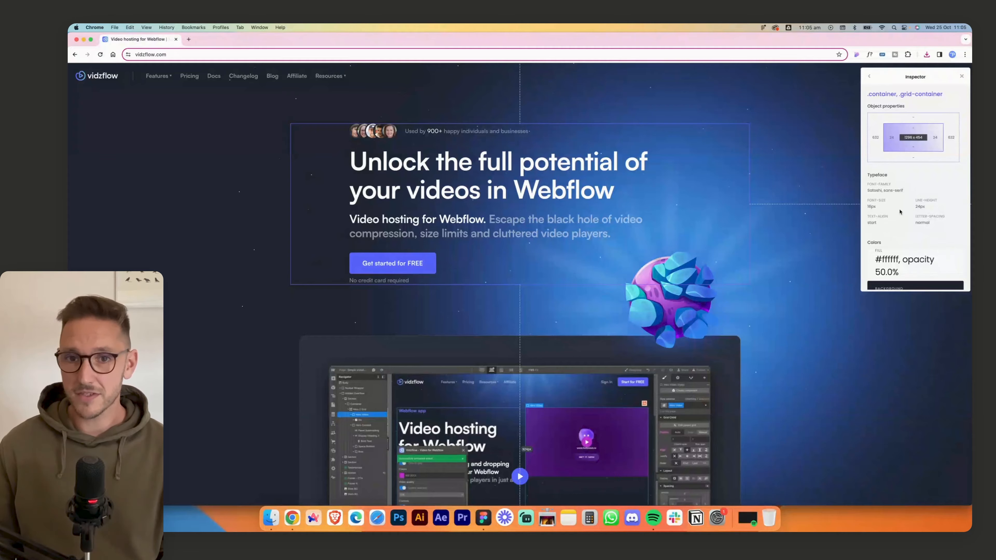
click(397, 154)
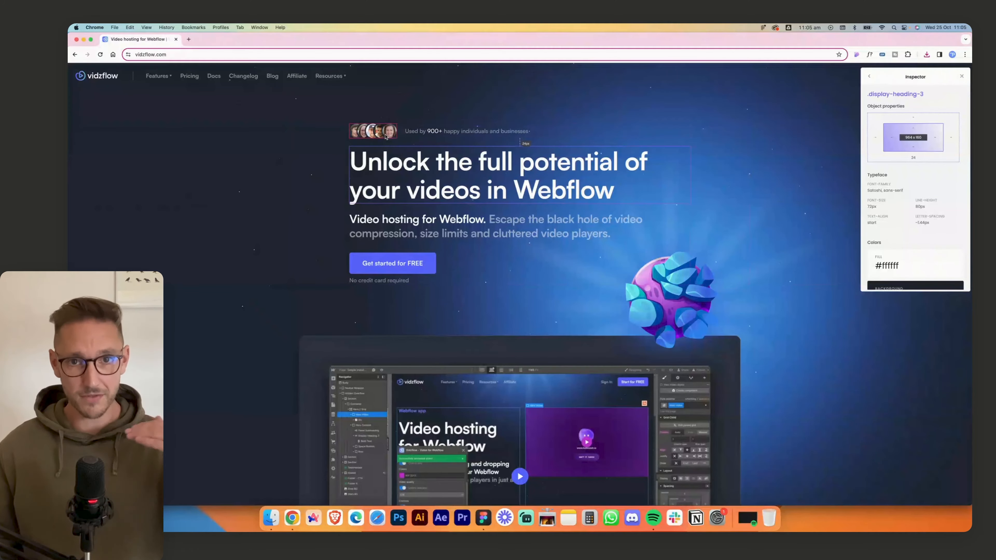
click(470, 226)
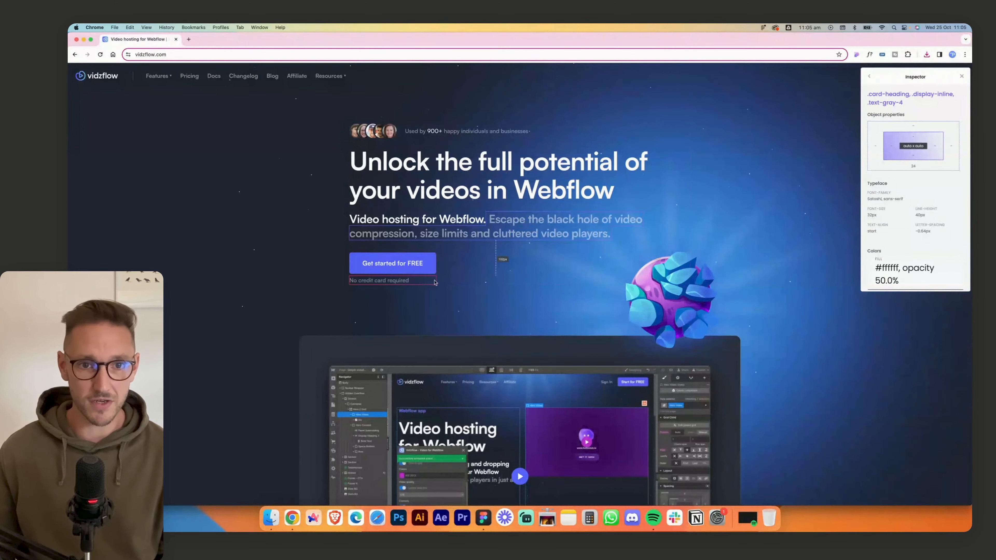
click(502, 272)
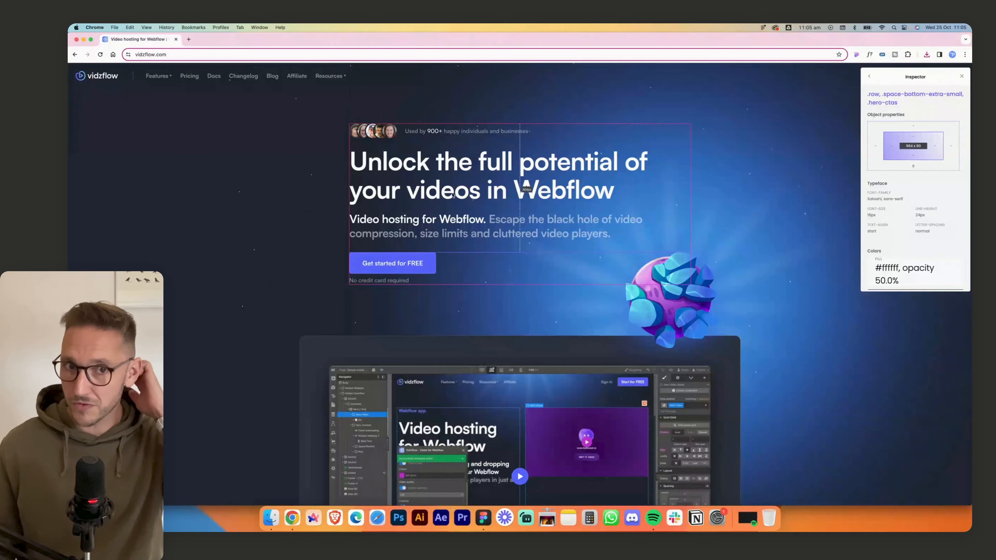
click(400, 137)
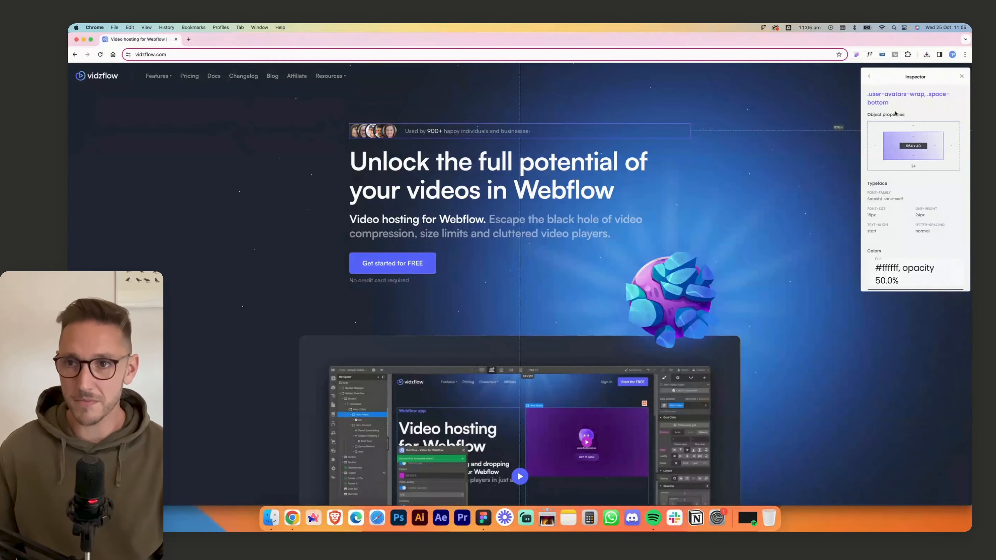
click(962, 76)
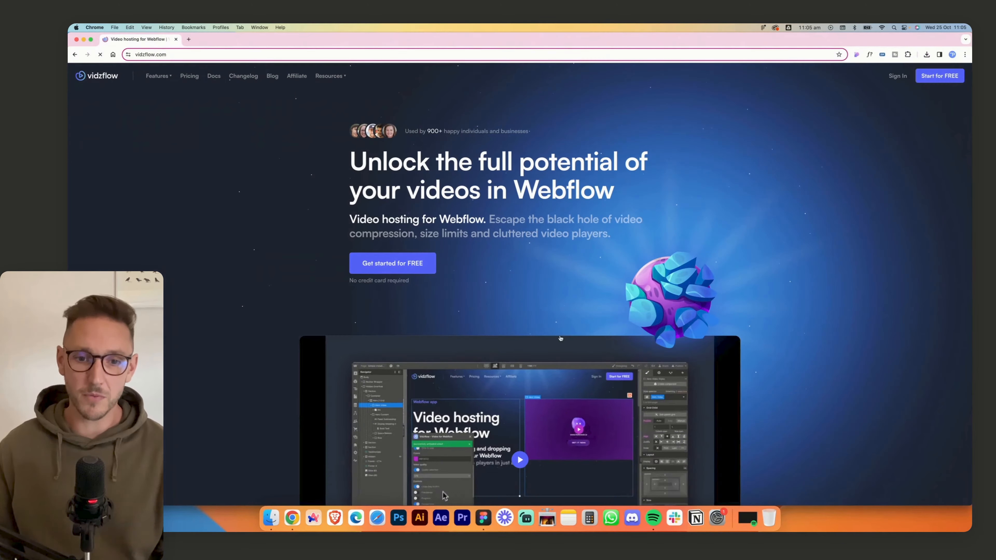
- Switch to Figma and look over the collected website images in the assets frame
click(484, 523)
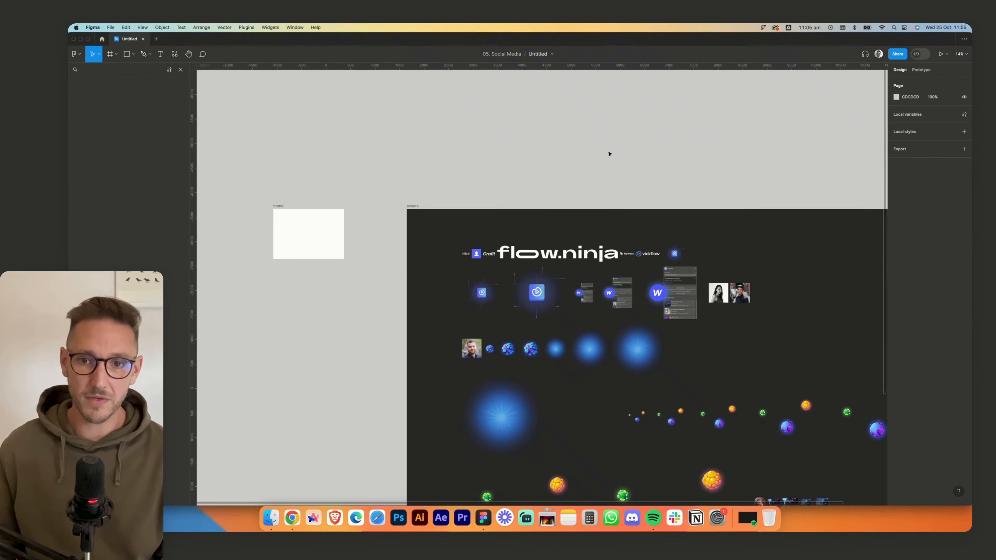
drag(619, 212, 445, 60)
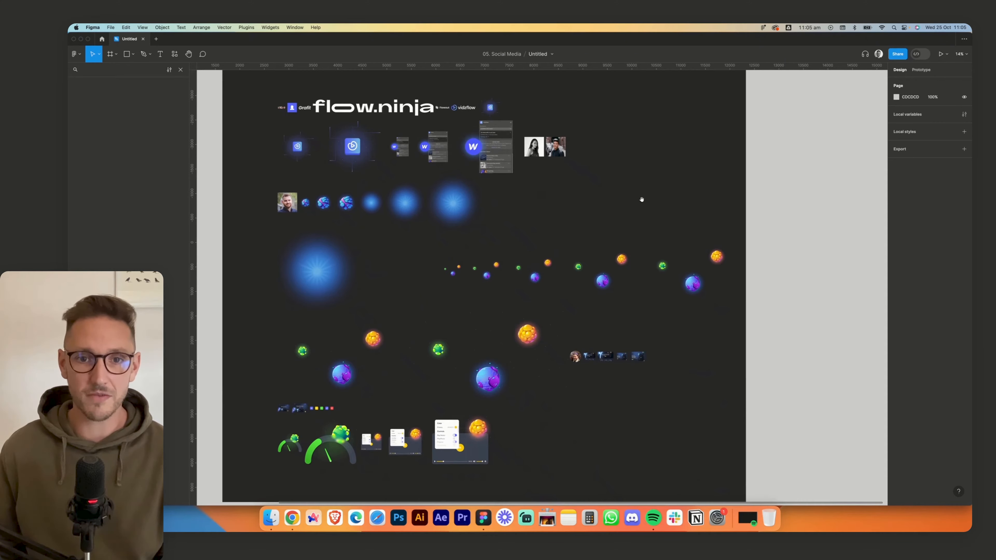
scroll(353, 235, up, 5)
scroll(309, 177, left, 3)
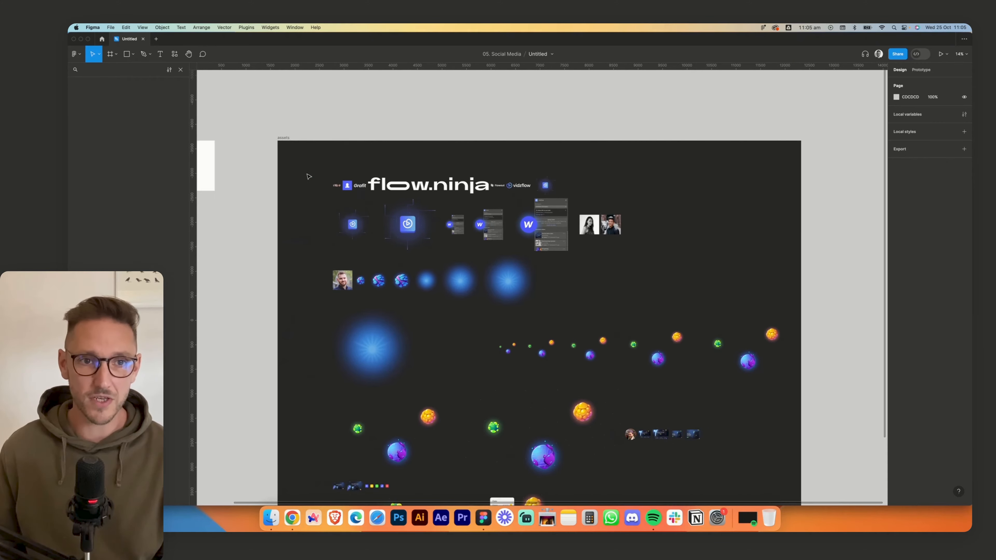
scroll(375, 177, up, 5)
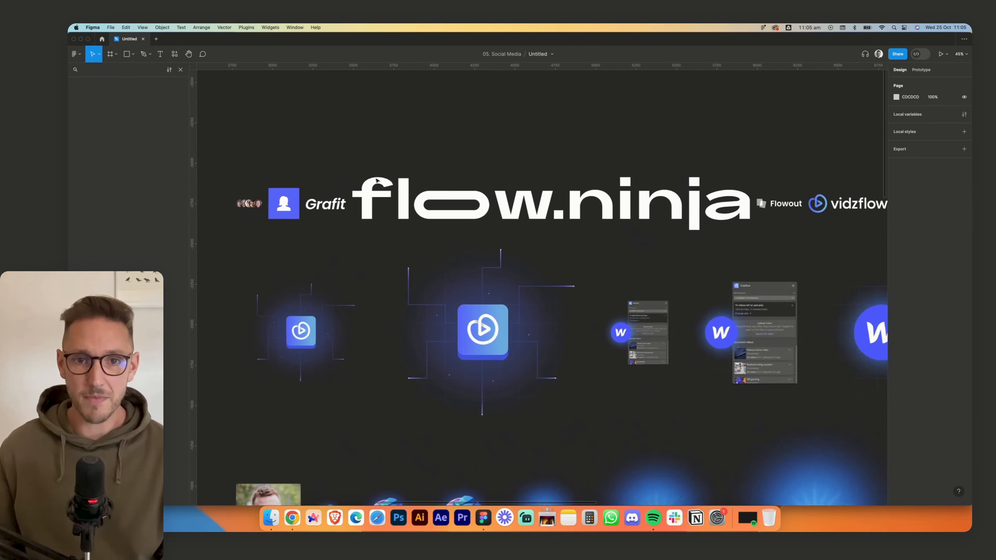
- Examine the flow.ninja logo's vector parts down to the dot of the letter i, and view the remaining assets
scroll(623, 287, down, 3)
click(610, 159)
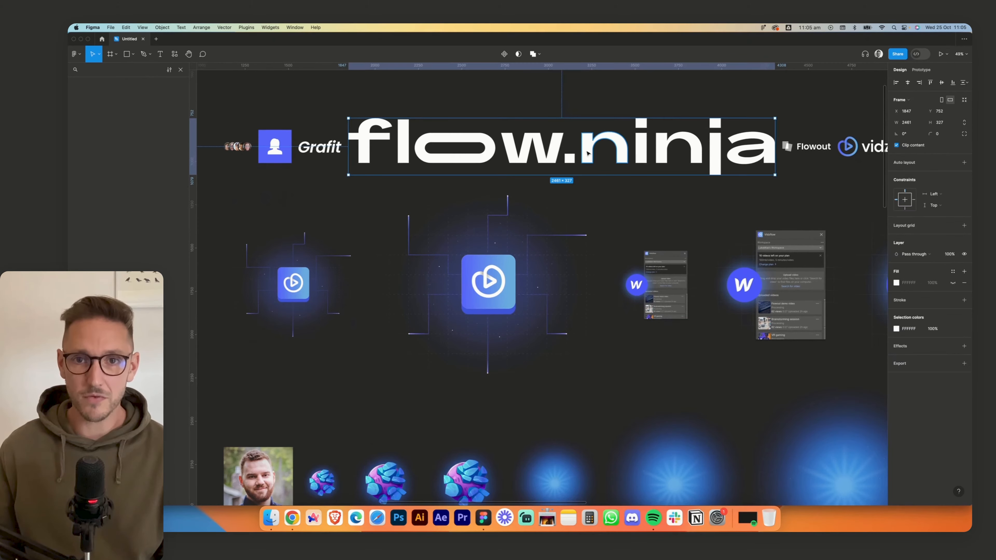
double_click(619, 152)
click(647, 140)
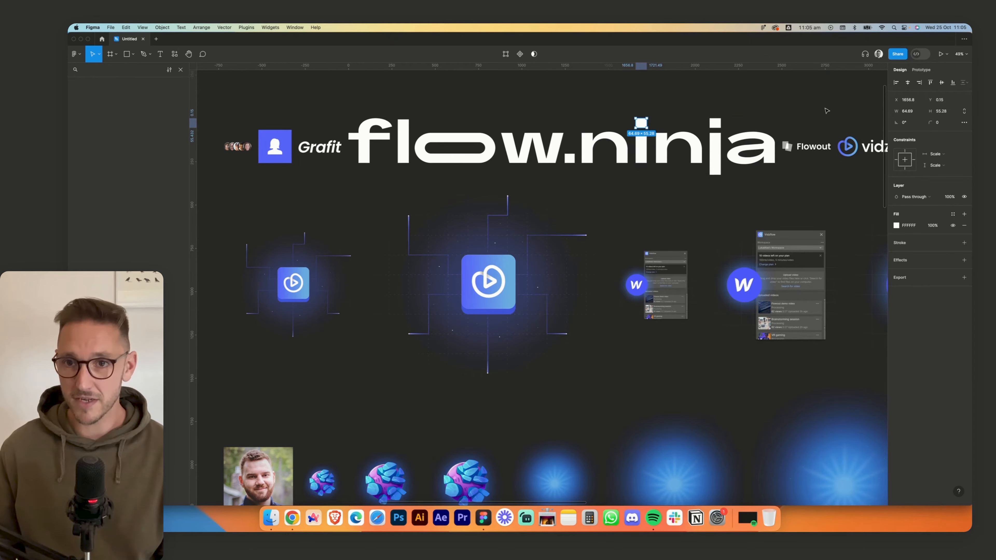
click(808, 111)
scroll(787, 194, down, 3)
scroll(783, 217, down, 3)
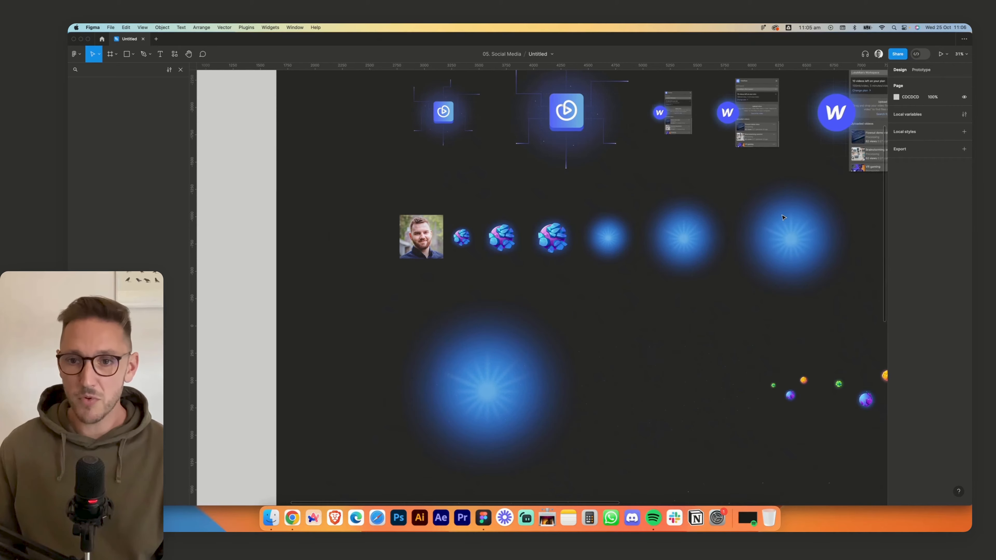
- Select the empty home frame, then switch to Chrome and copy the Vidzflow page's dark colour #141c27 from CSS Peeper's colour list
scroll(782, 217, up, 8)
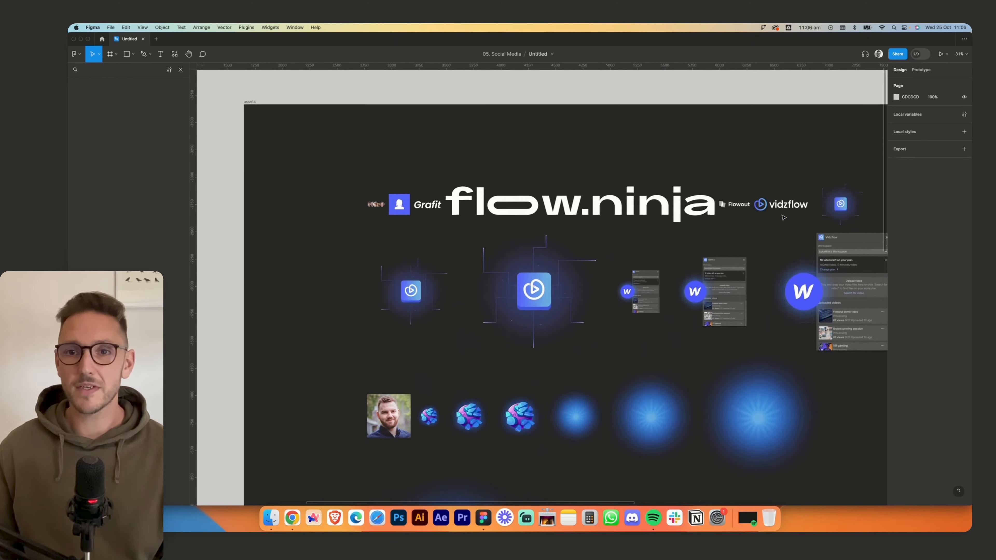
scroll(783, 217, left, 15)
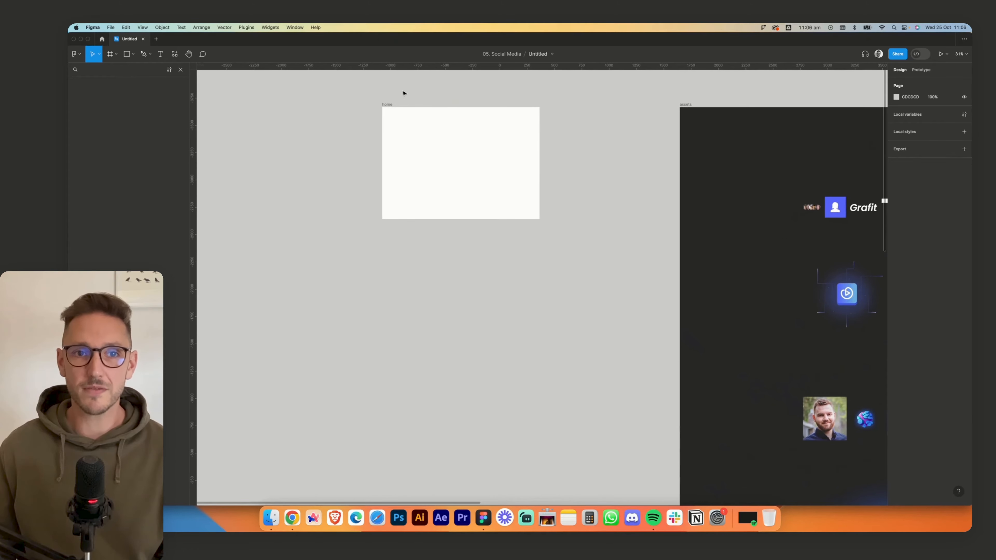
click(386, 105)
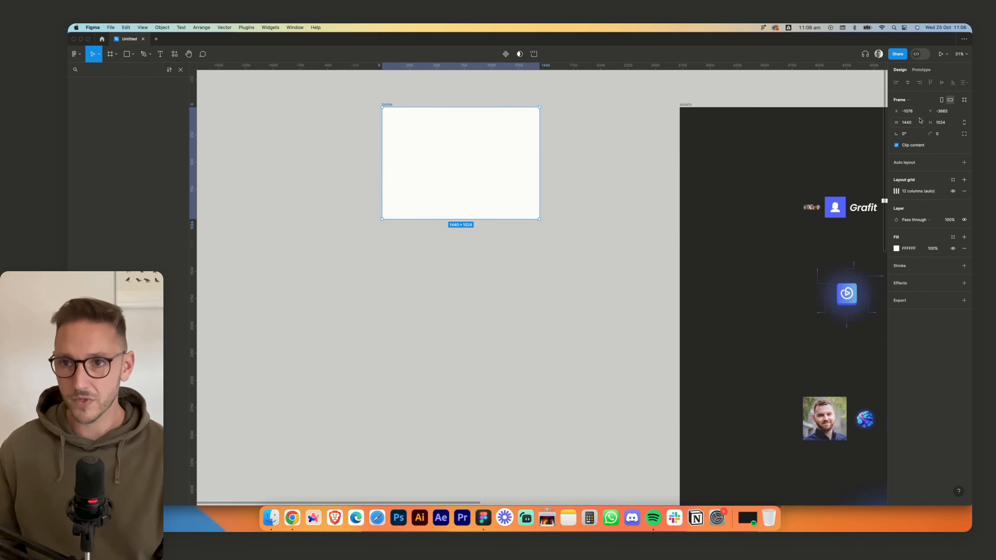
key(shift+2)
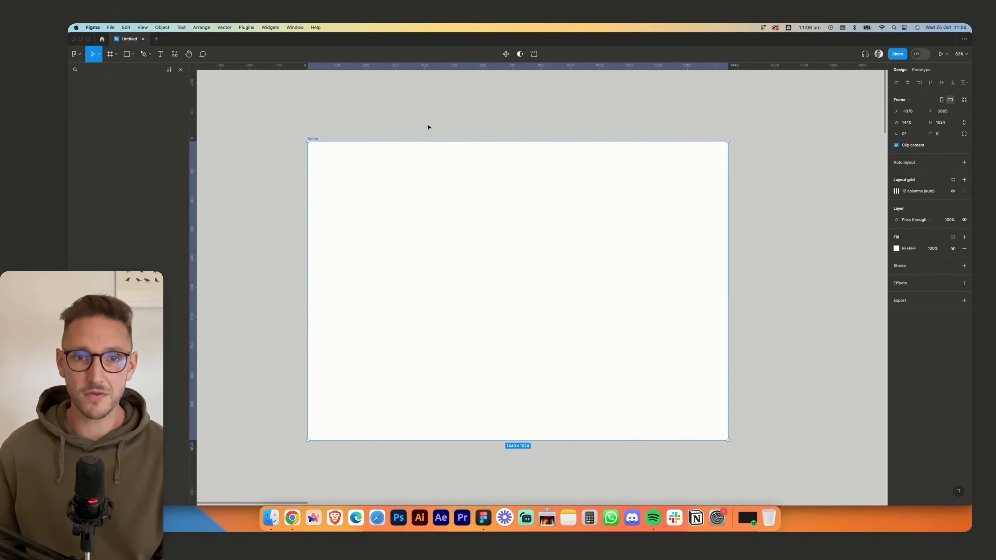
click(292, 518)
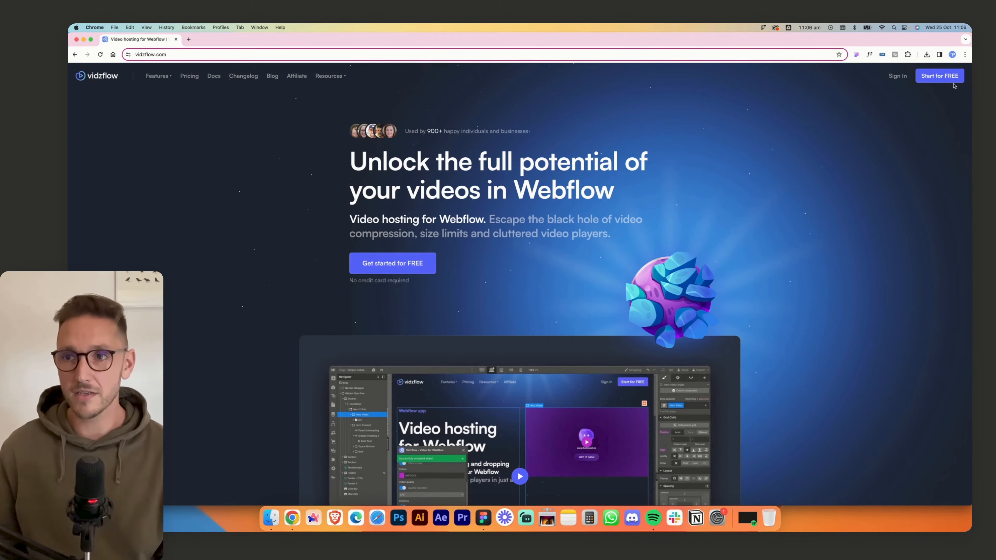
click(855, 56)
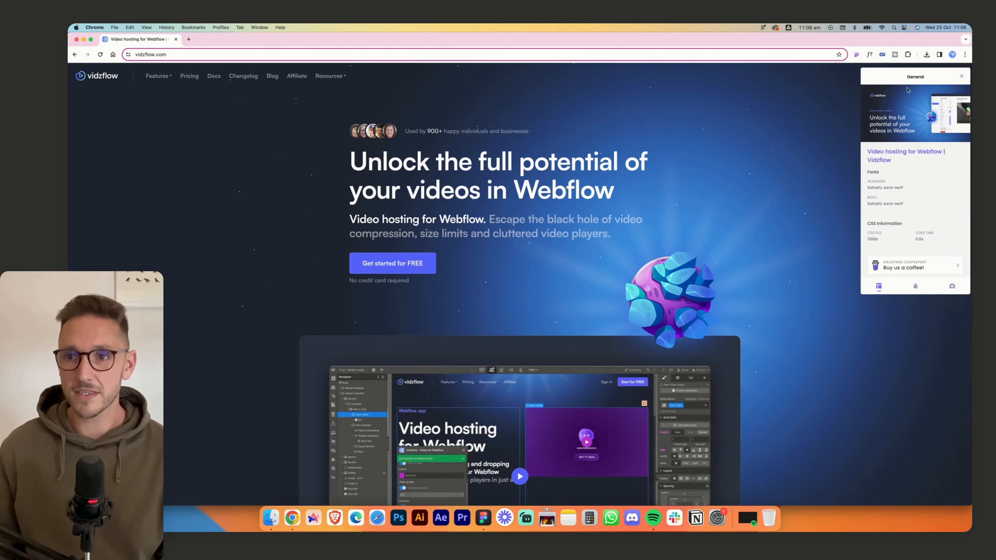
click(915, 286)
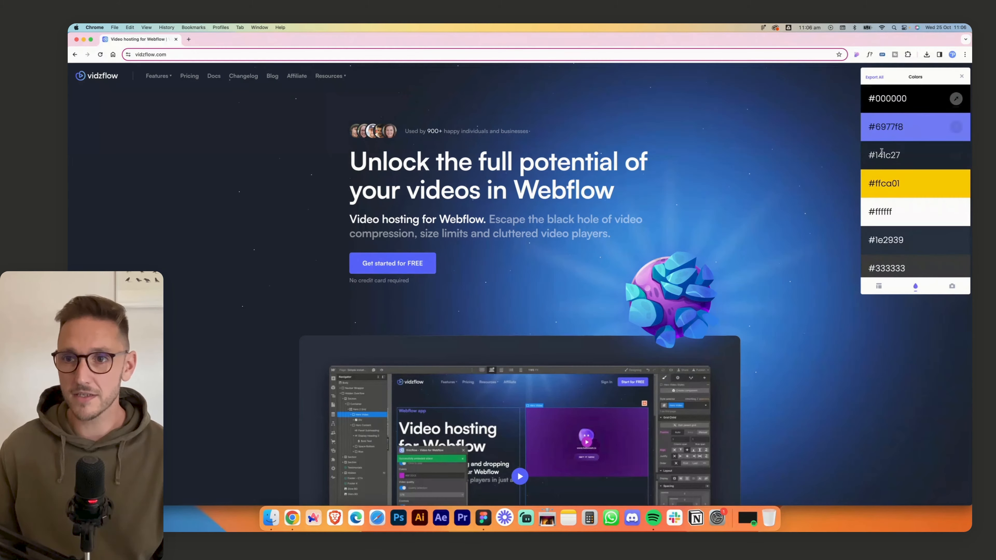
click(957, 156)
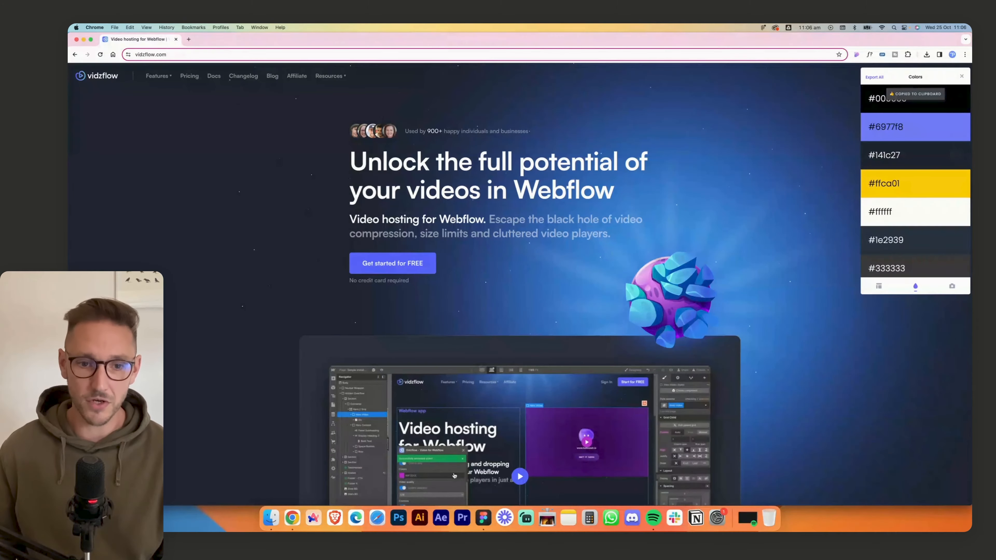
- Switch back to Figma and set the home frame's fill to 141C27
click(483, 518)
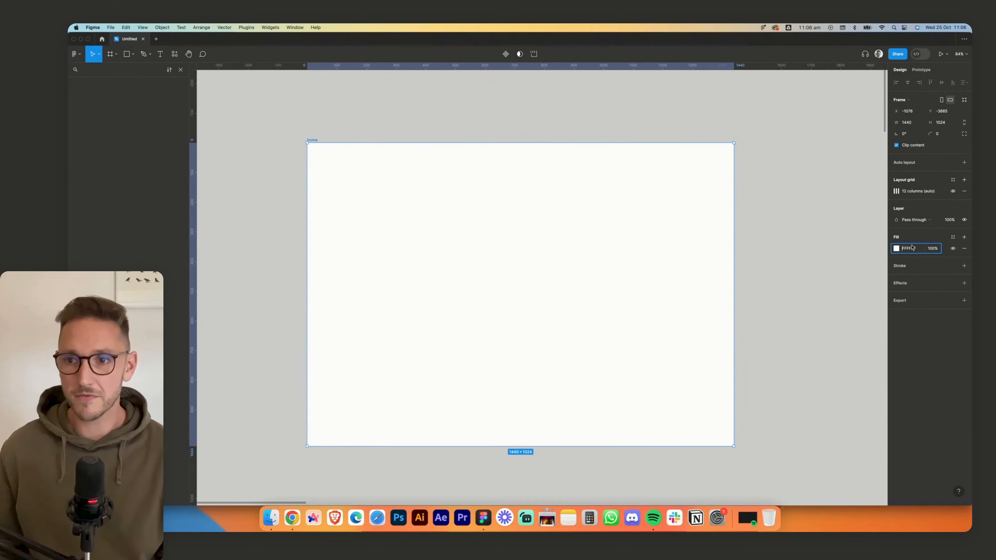
click(908, 247)
text(#141c27)
key(Return)
click(487, 114)
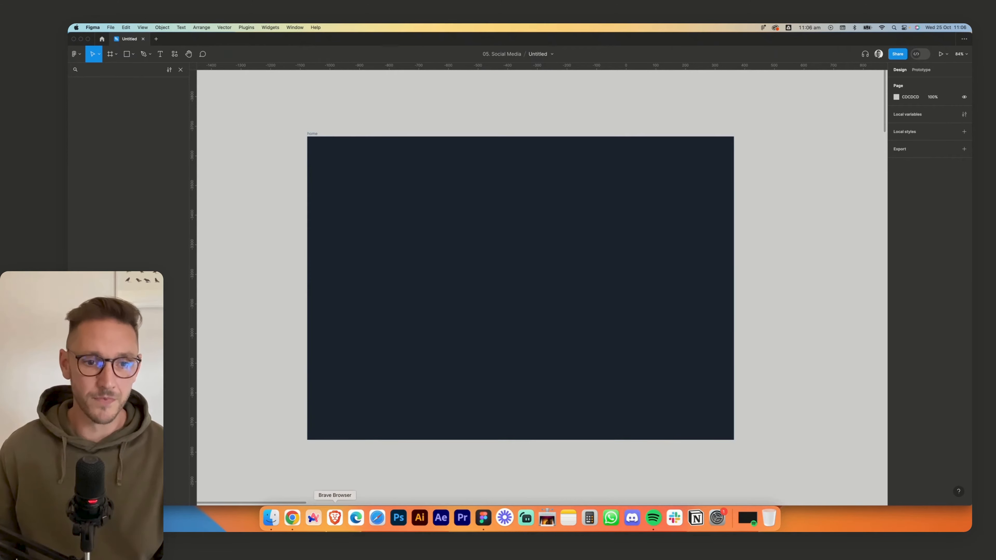
- Switch to Chrome and inspect the containers around the hero video and the logo row with CSS Peeper
click(292, 520)
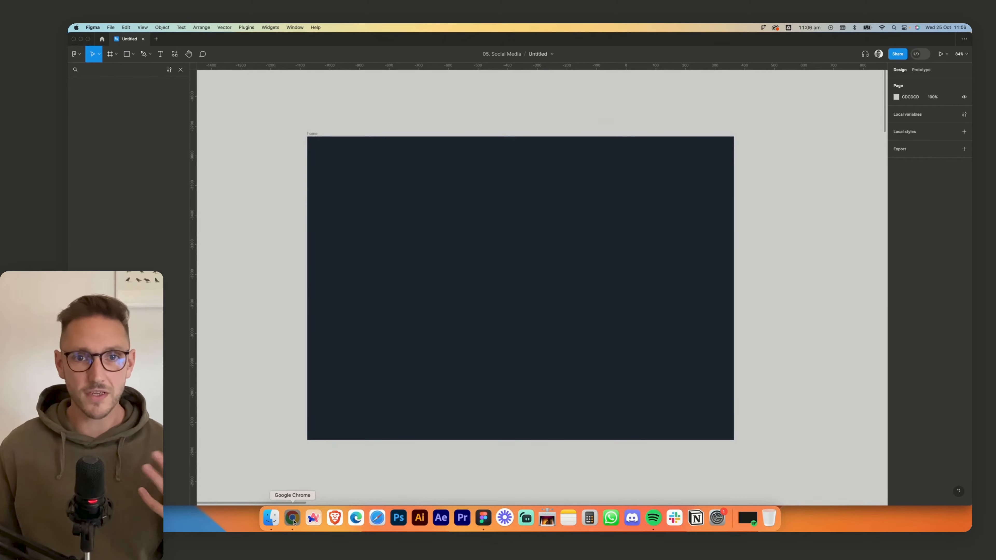
click(296, 355)
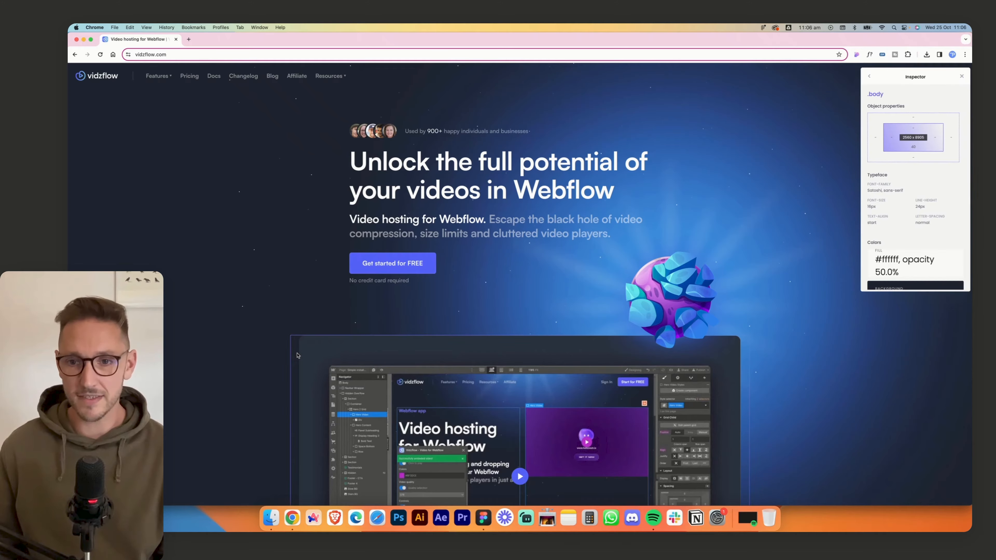
scroll(604, 376, down, 6)
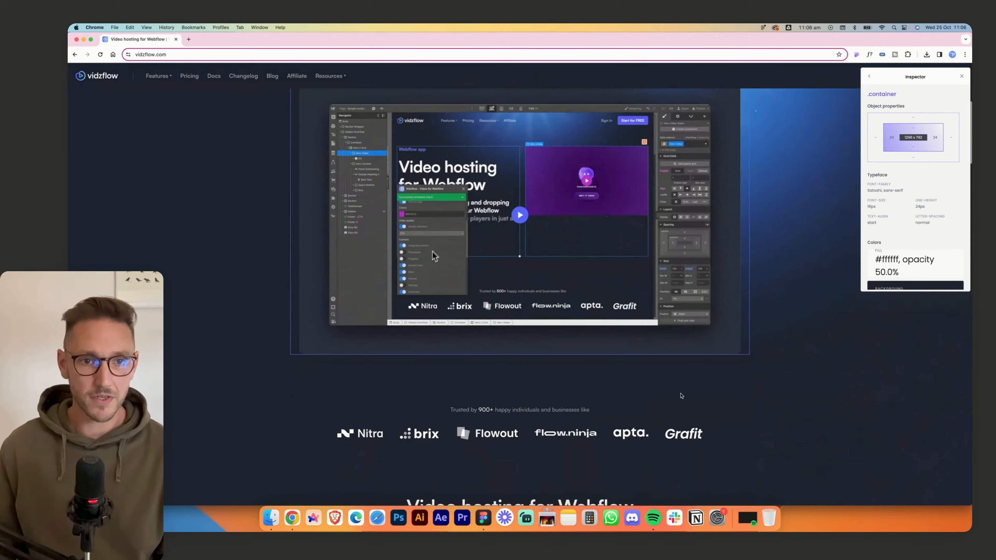
scroll(681, 395, down, 4)
scroll(409, 312, up, 1)
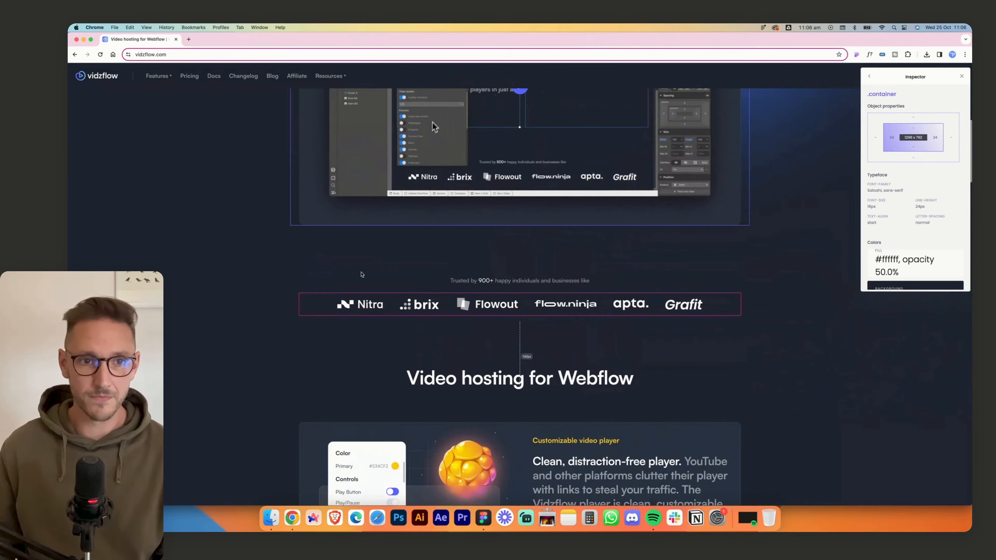
scroll(361, 274, down, 3)
click(306, 181)
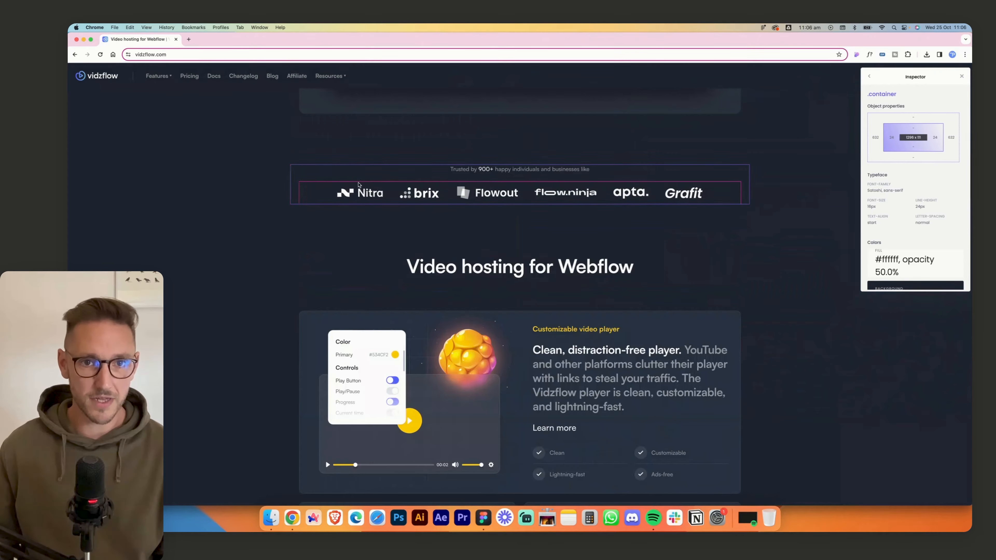
- Inspect the logo section's outer div and measure the customizable video player card's width with a screen-area selection
click(870, 77)
click(879, 287)
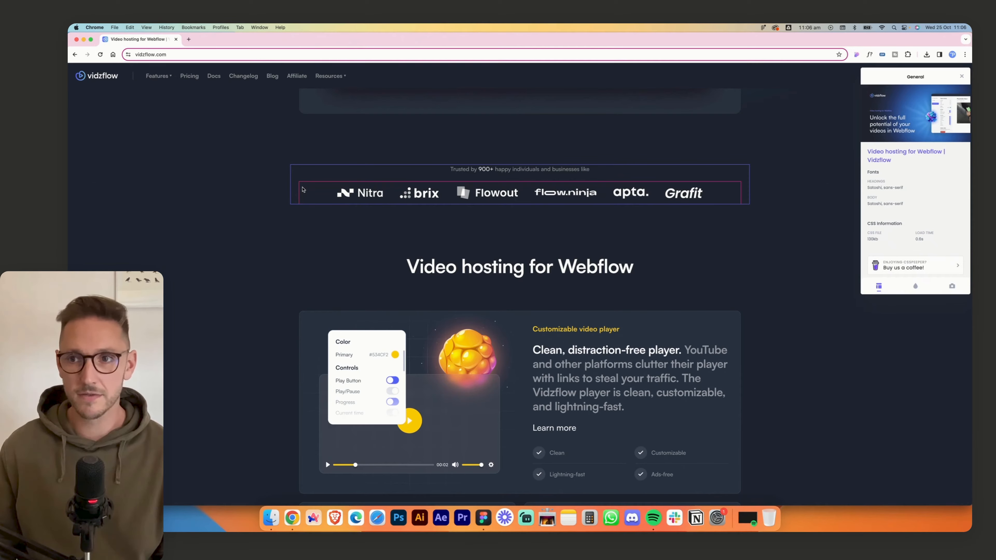
click(283, 190)
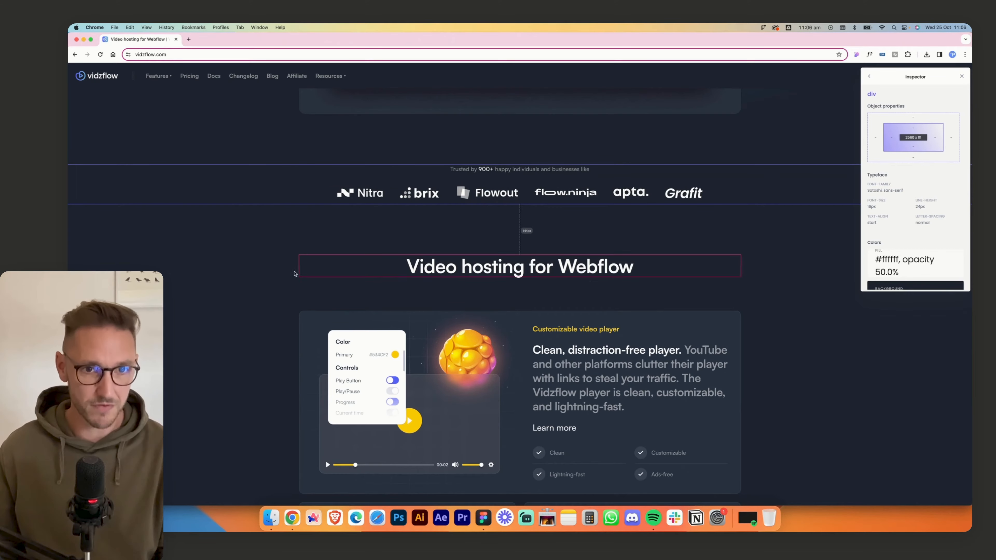
drag(298, 311, 740, 390)
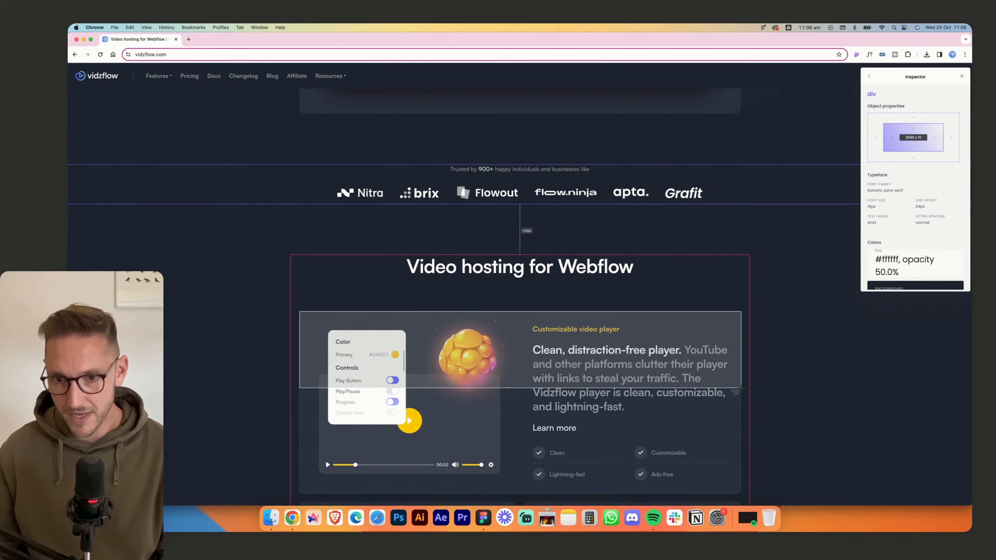
drag(741, 388, 740, 388)
- Switch to Figma and replace the home frame's layout grid with a new grid of the Columns type
click(487, 519)
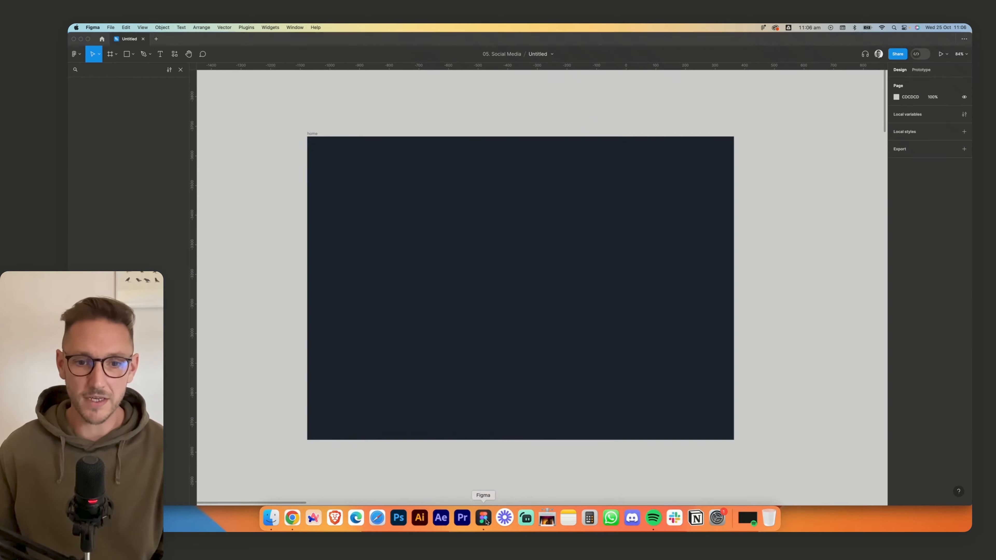
click(323, 133)
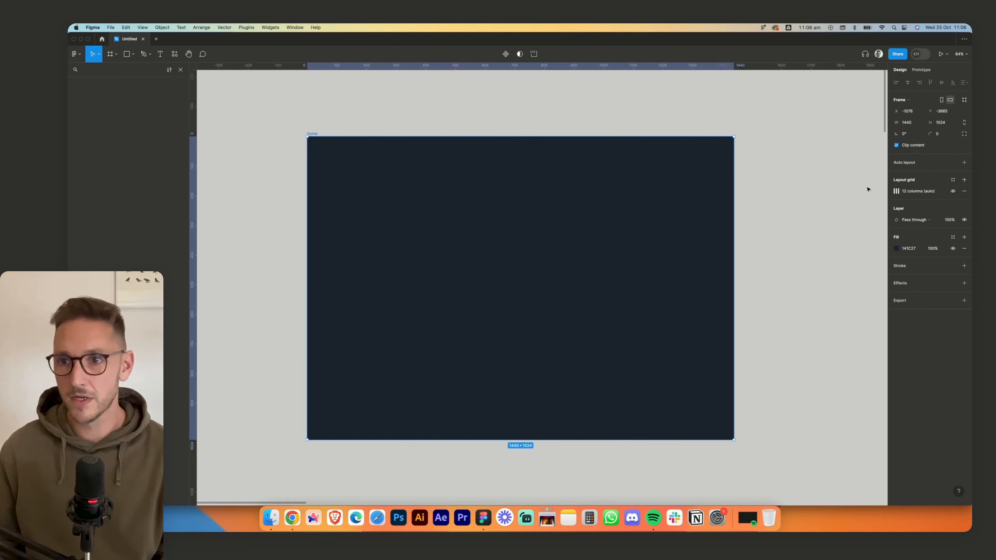
click(963, 192)
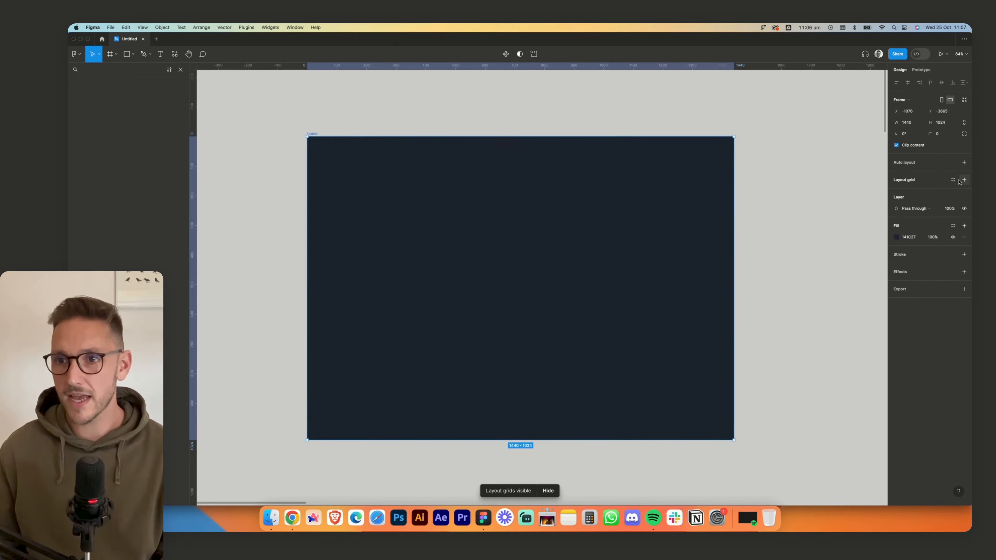
click(963, 180)
click(896, 191)
click(813, 193)
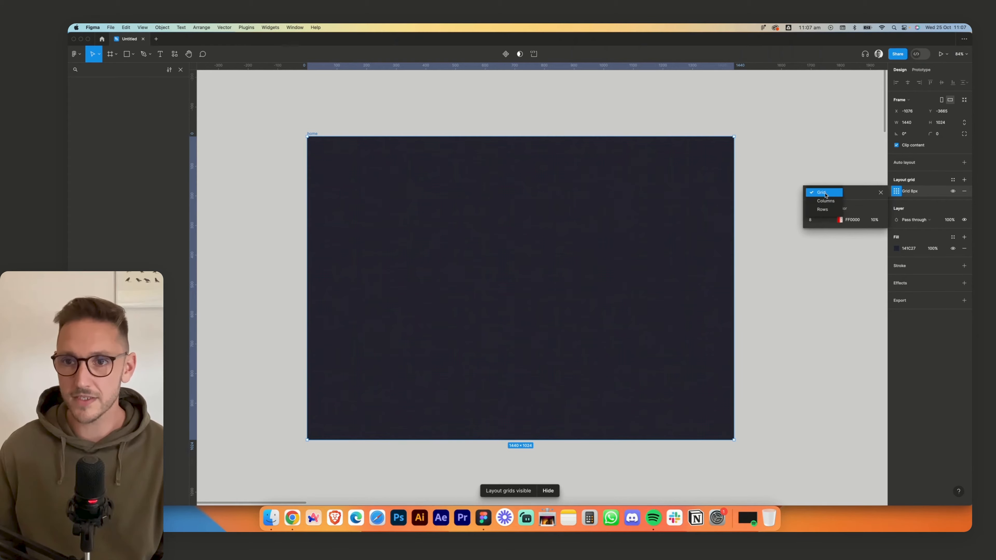
click(818, 199)
- Set the column grid's colour to AEAEAE and its count to 12
click(839, 220)
drag(726, 257, 697, 259)
click(815, 221)
text(12)
key(Tab)
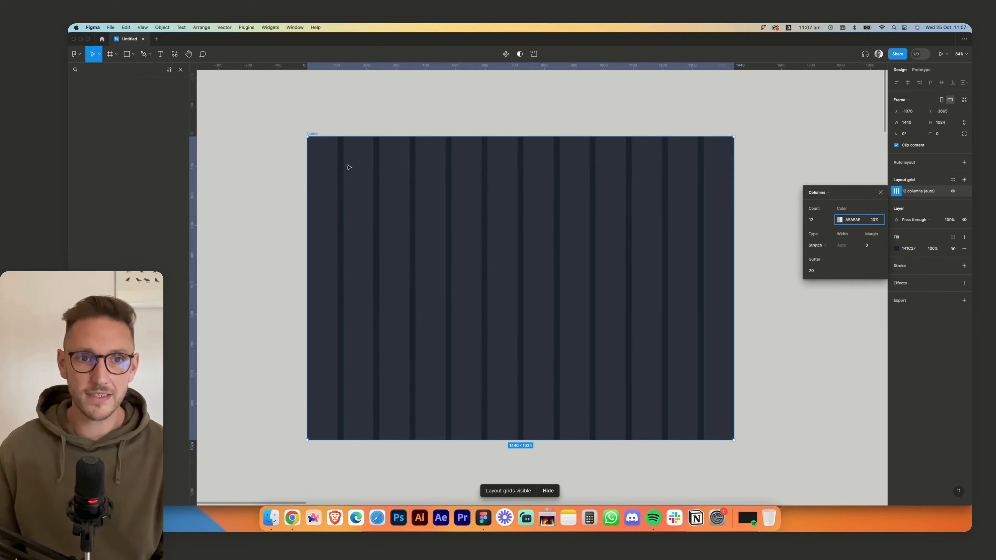
click(321, 110)
- Draw a rectangle 1250 wide and about 217 high in the home frame and centre it horizontally
click(133, 53)
click(106, 69)
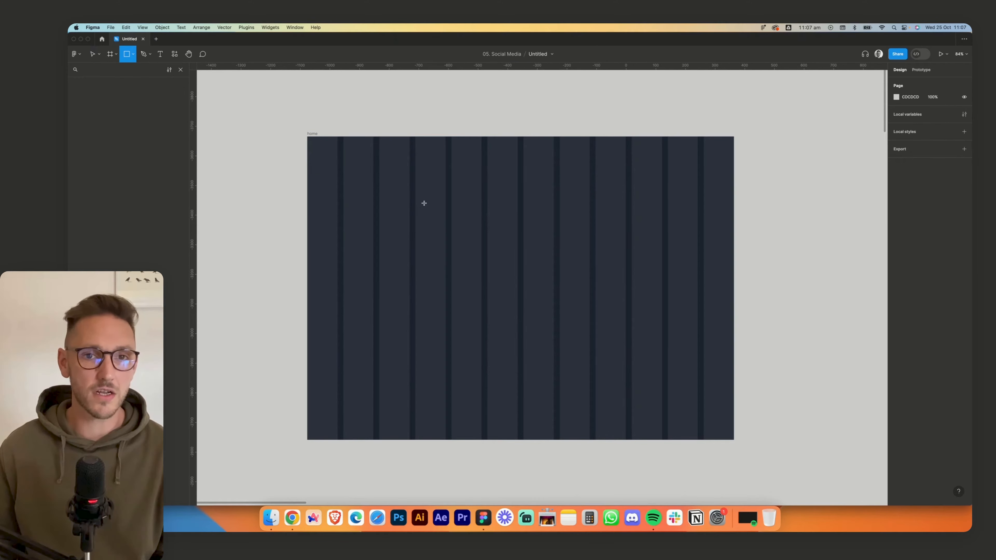
drag(383, 211, 652, 274)
click(906, 111)
text(1250)
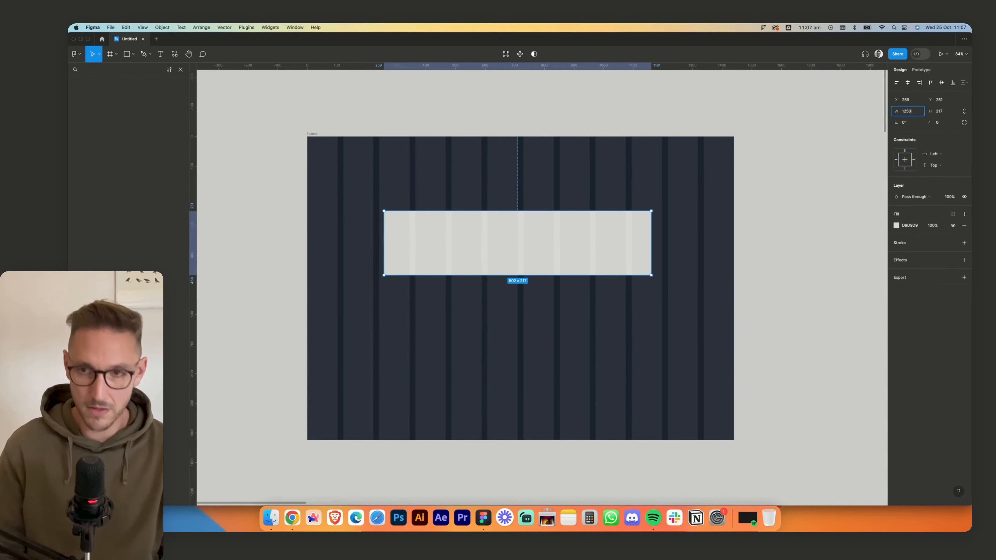
key(Return)
click(907, 82)
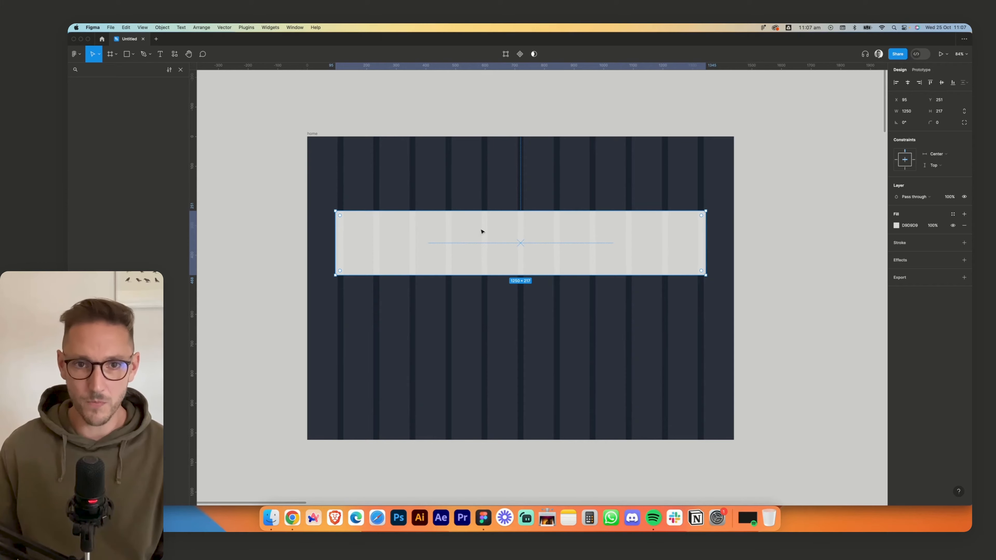
- Switch to Calculator and work out the side margin by subtracting 1250 from 1440 and dividing by 2
click(588, 518)
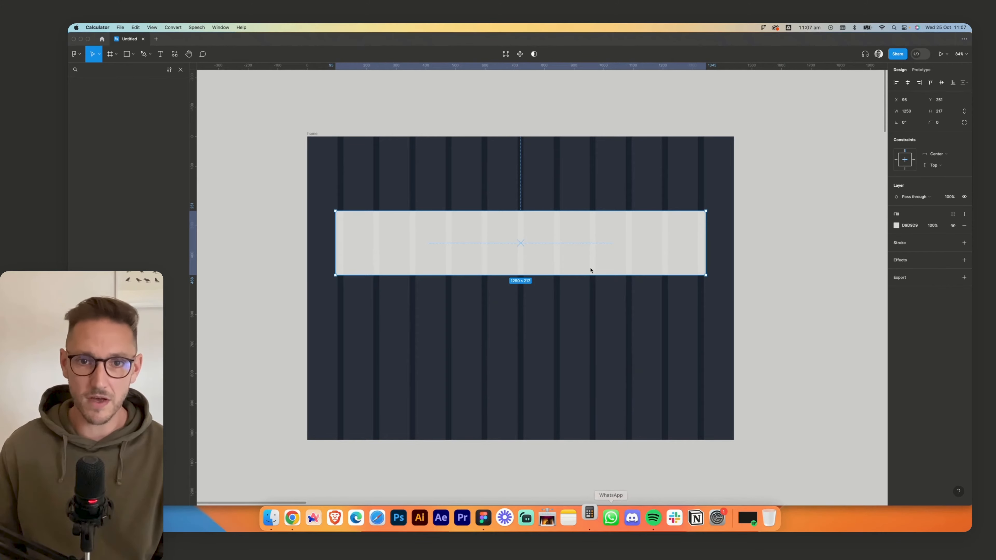
text(144)
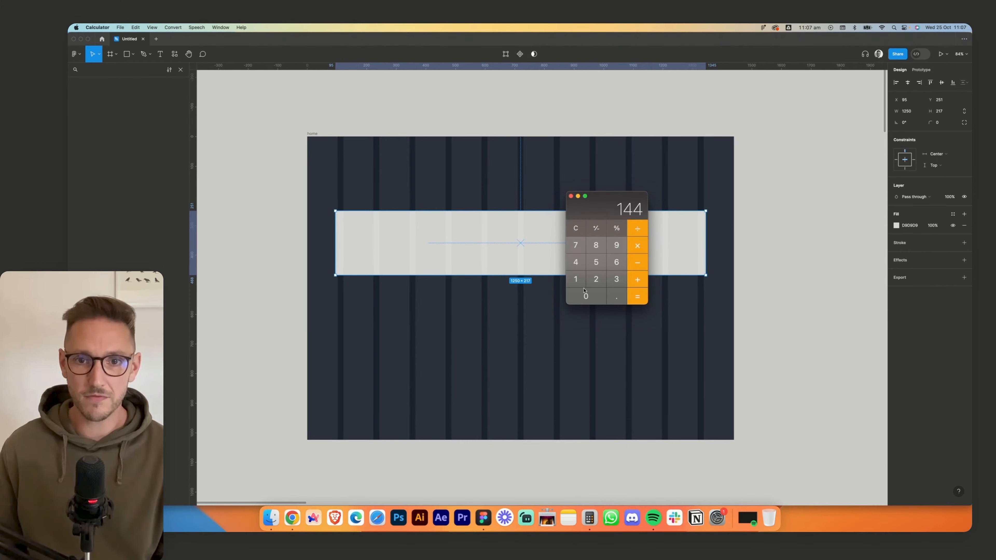
text(01250)
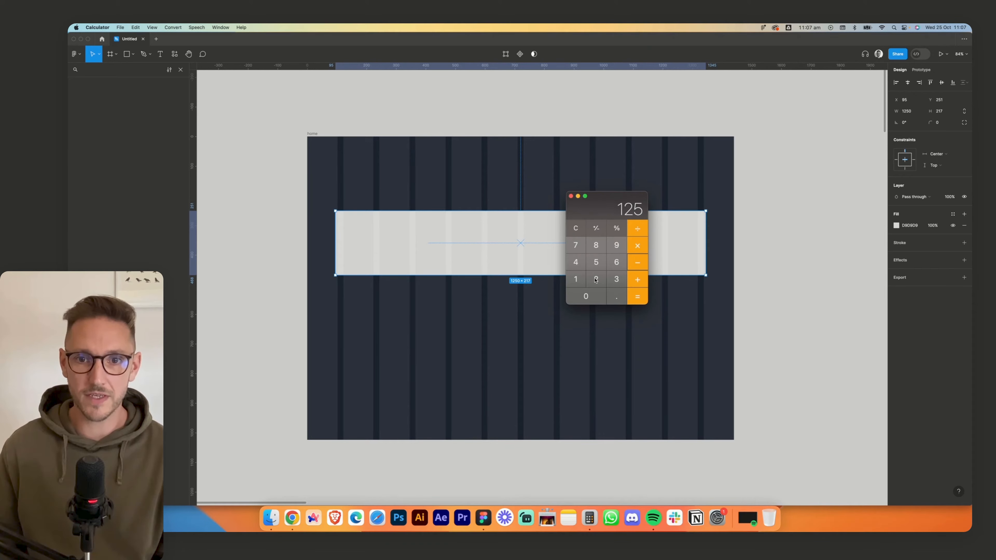
click(634, 297)
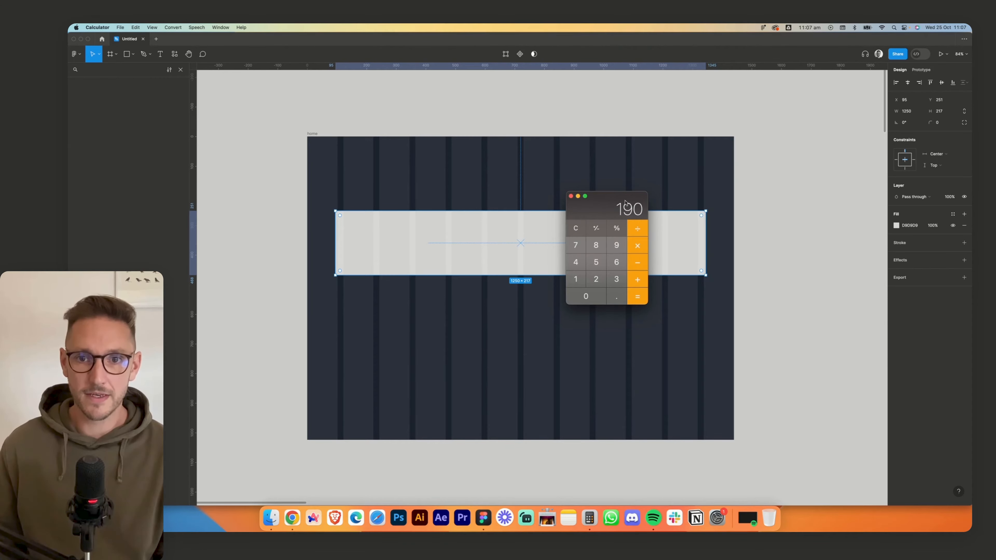
click(638, 237)
text(2)
key(Return)
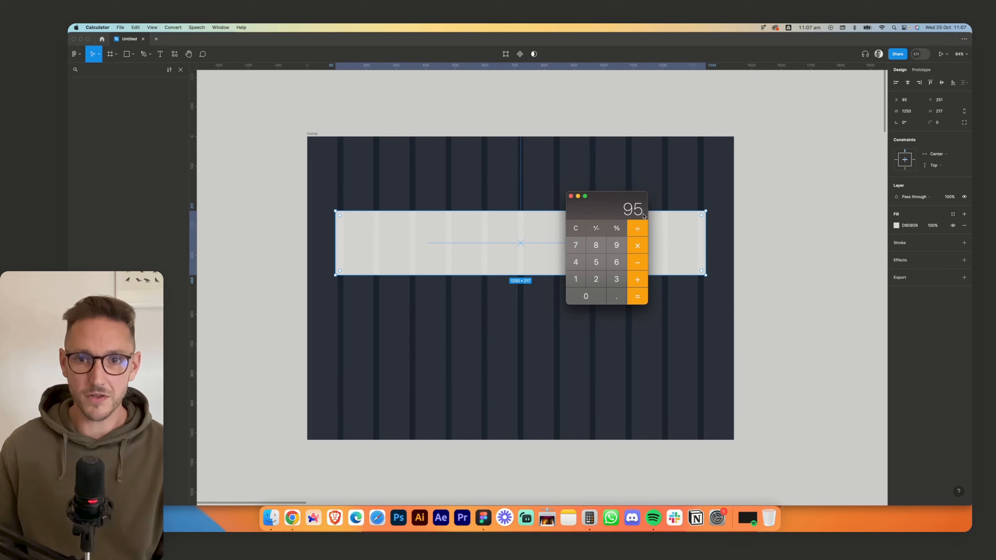
- Return to Figma and set the home frame's column grid margin to 95
click(766, 242)
click(313, 134)
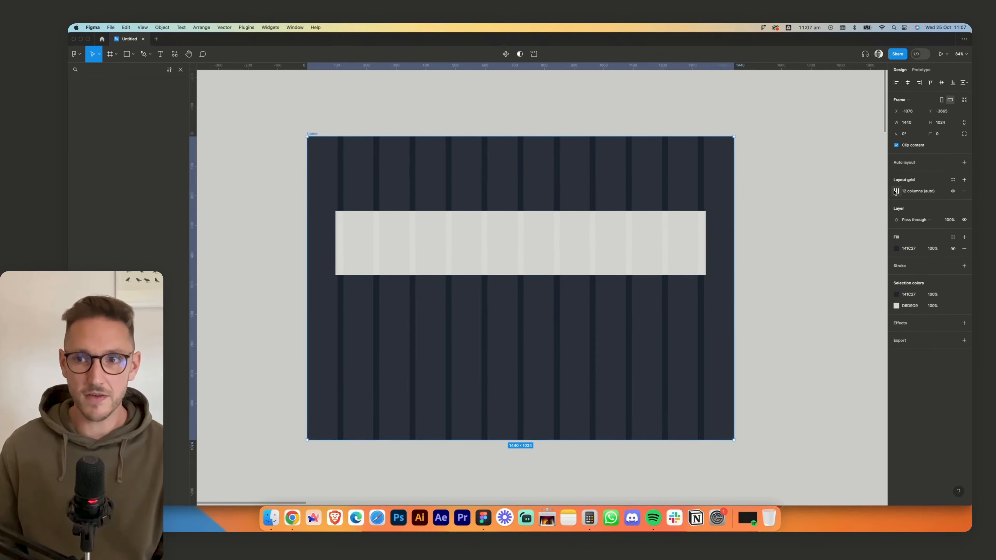
click(897, 192)
click(867, 244)
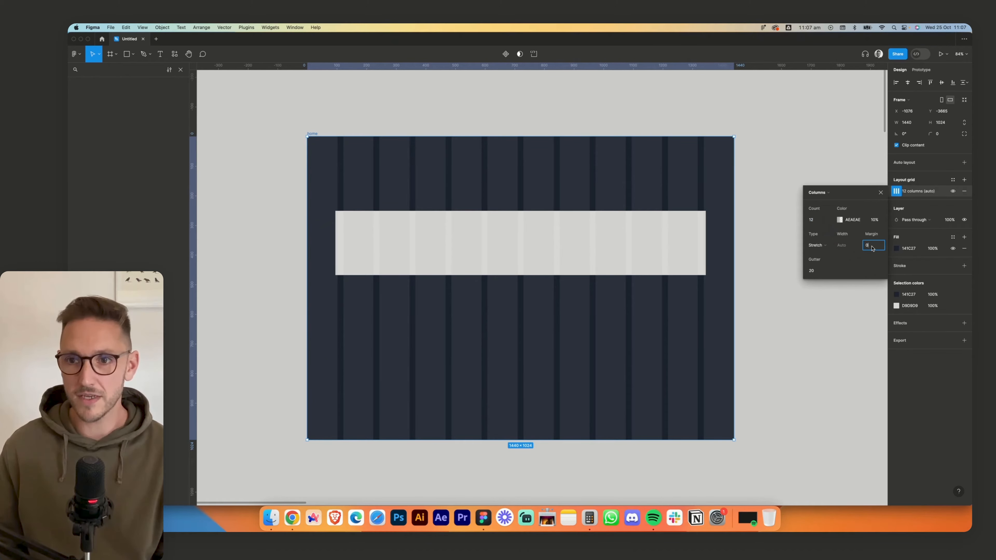
text(95)
key(Tab)
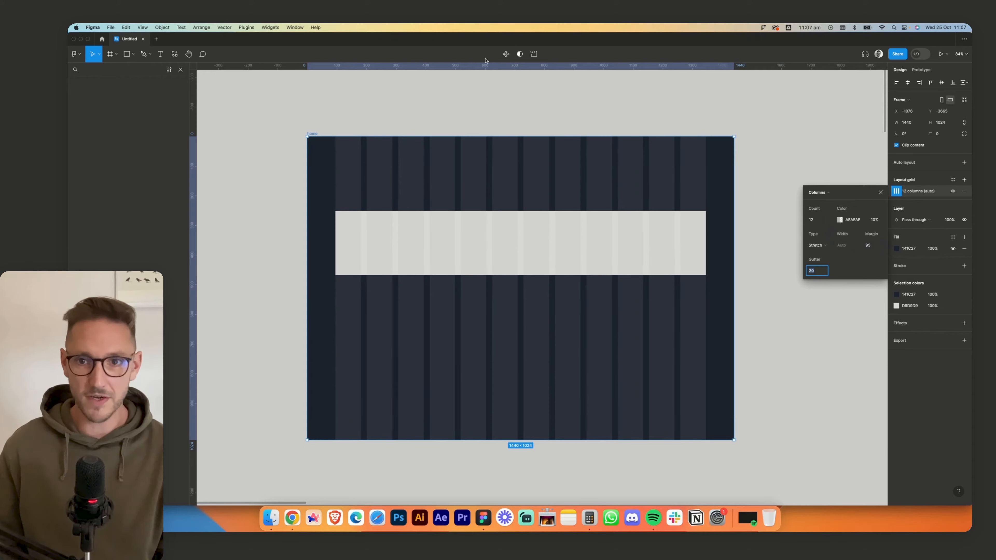
click(851, 182)
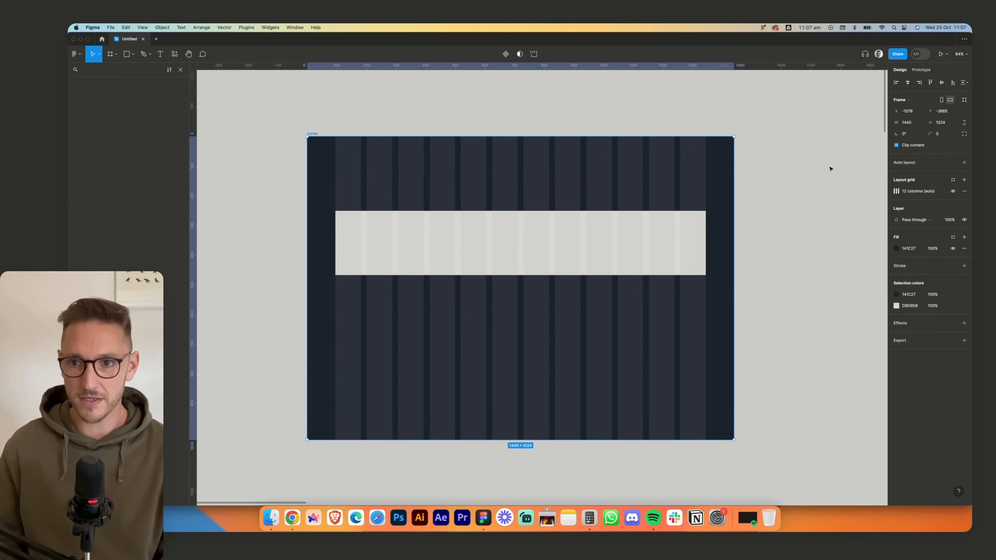
- Delete the light grey rectangle from the home frame
click(634, 249)
key(Delete)
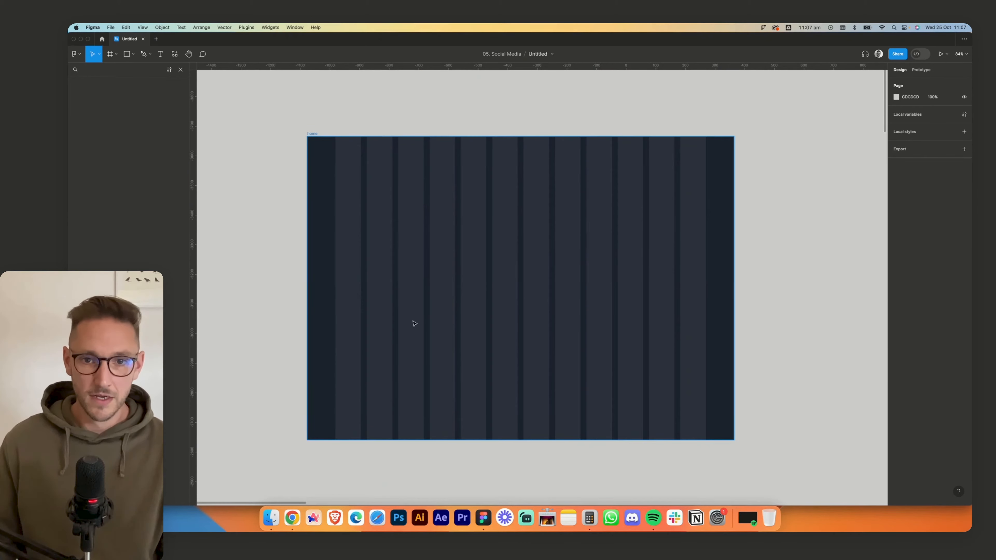
- Switch to Chrome, copy the hero headline from the Vidzflow home page and inspect its font with WhatFont
click(291, 529)
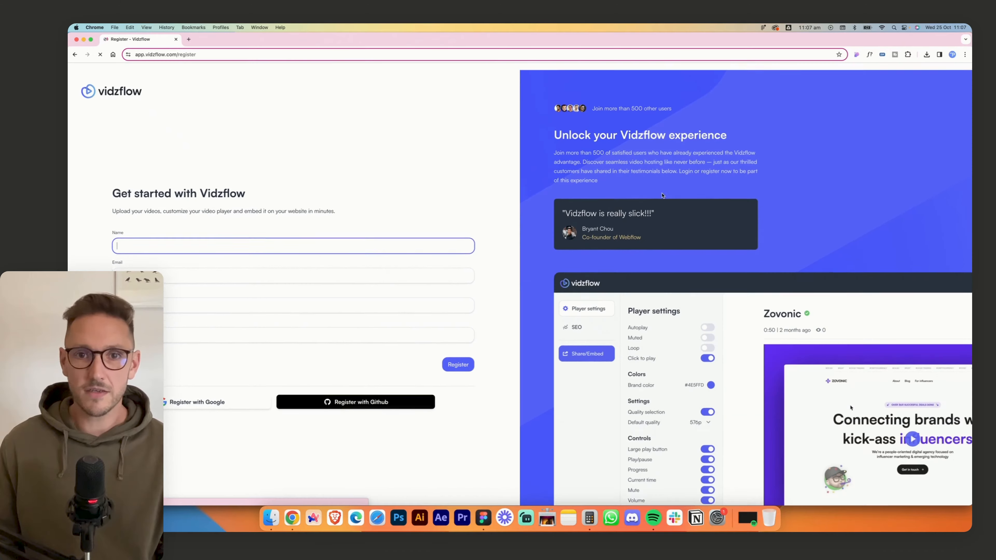
click(74, 54)
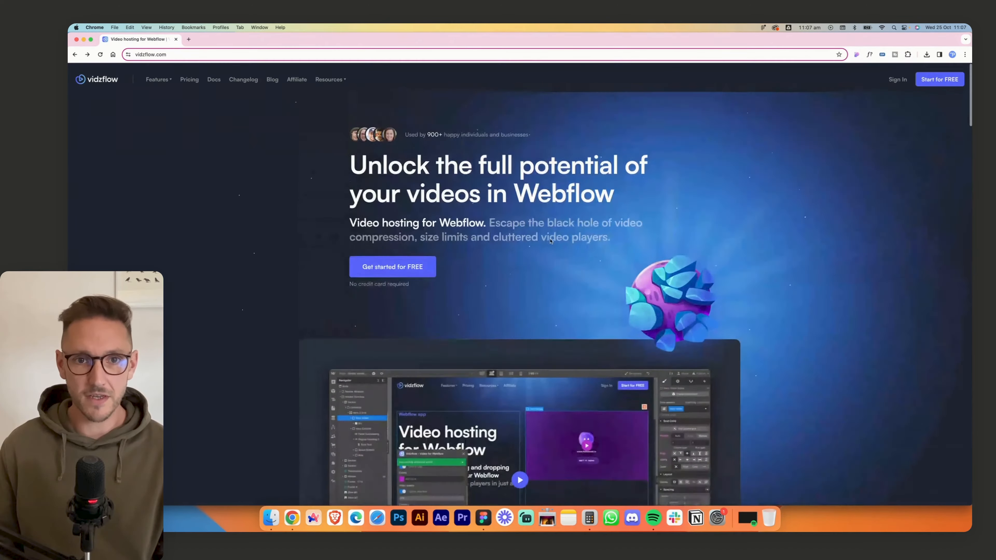
drag(350, 159, 618, 195)
key(super+c)
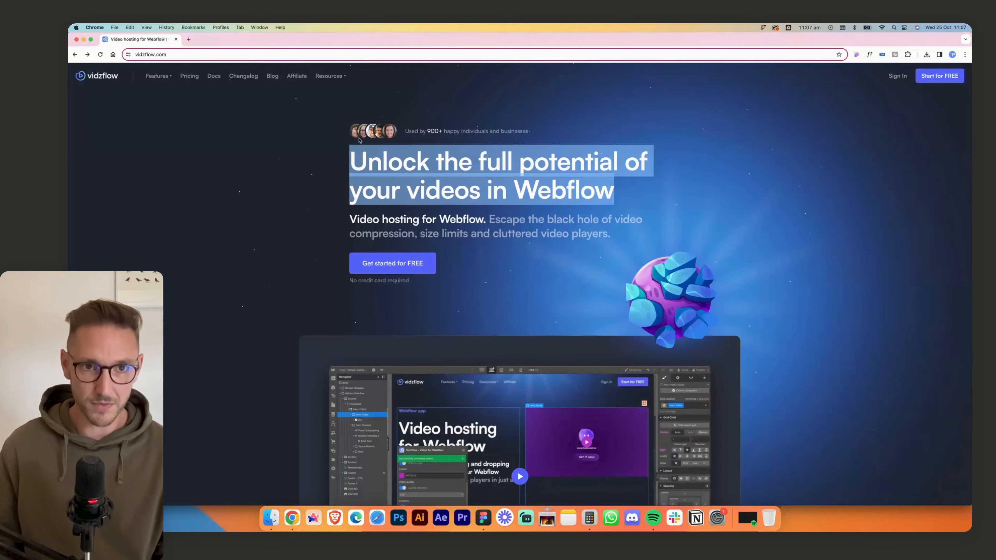
click(277, 182)
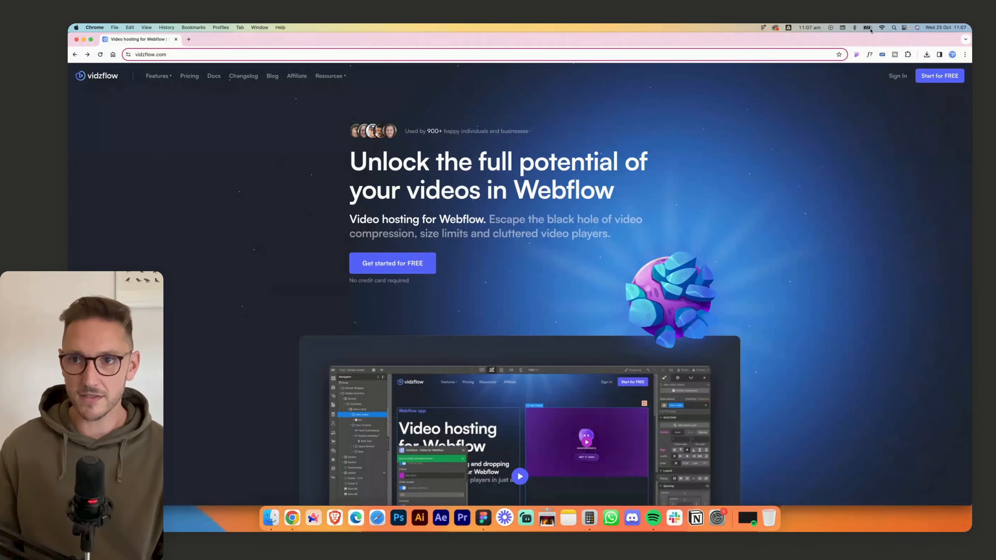
click(869, 55)
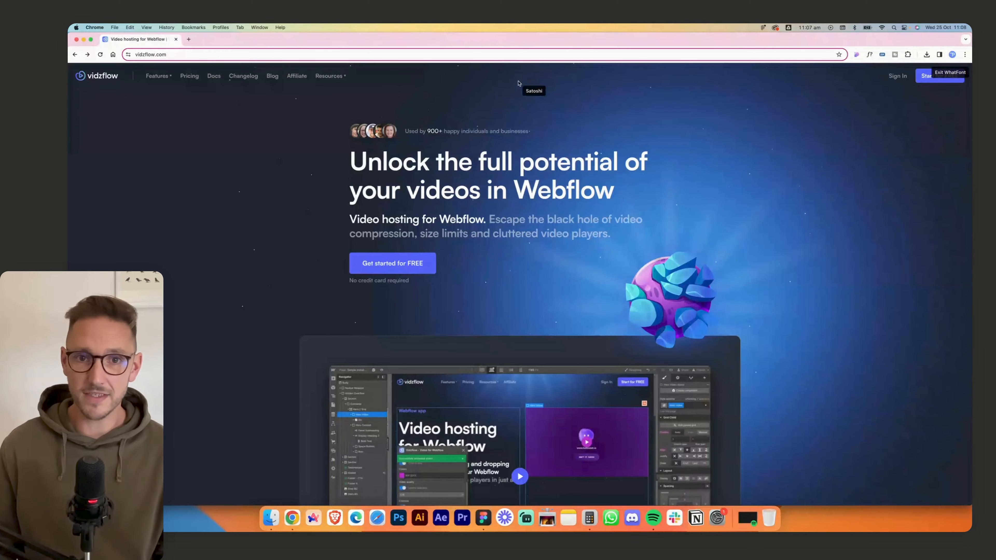
click(507, 163)
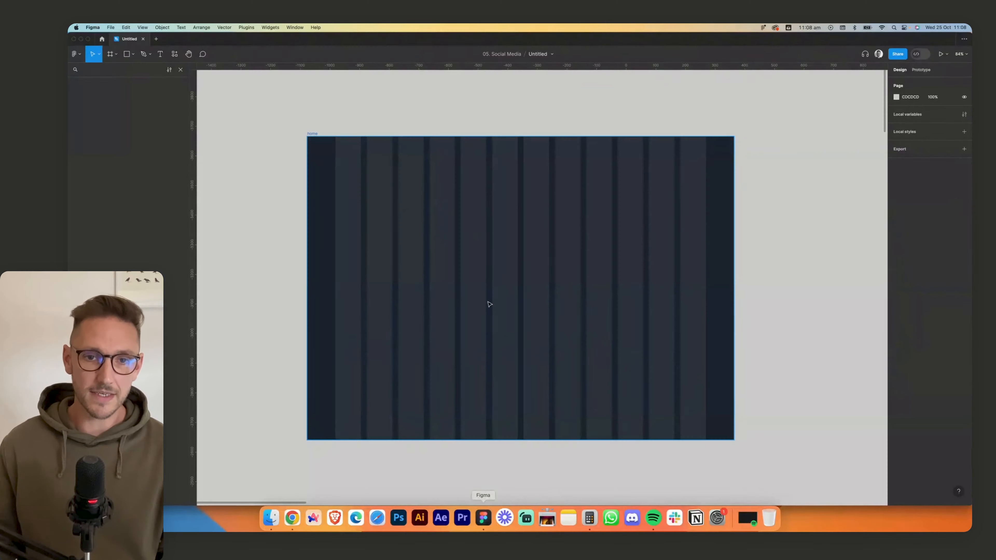
- Return to Figma and add the copied headline "Unlock the full potential of your videos in Webflow" as text in the home frame
click(388, 228)
key(t)
click(379, 214)
key(super+v)
key(Escape)
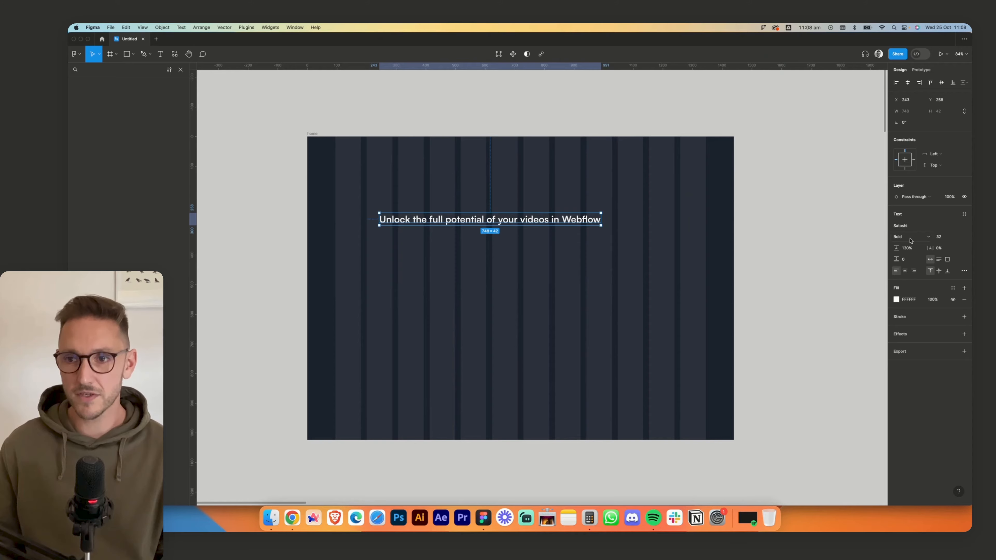
- Set the headline's font size to 72 and narrow its text box to about 804 wide
click(941, 237)
text(72)
key(Tab)
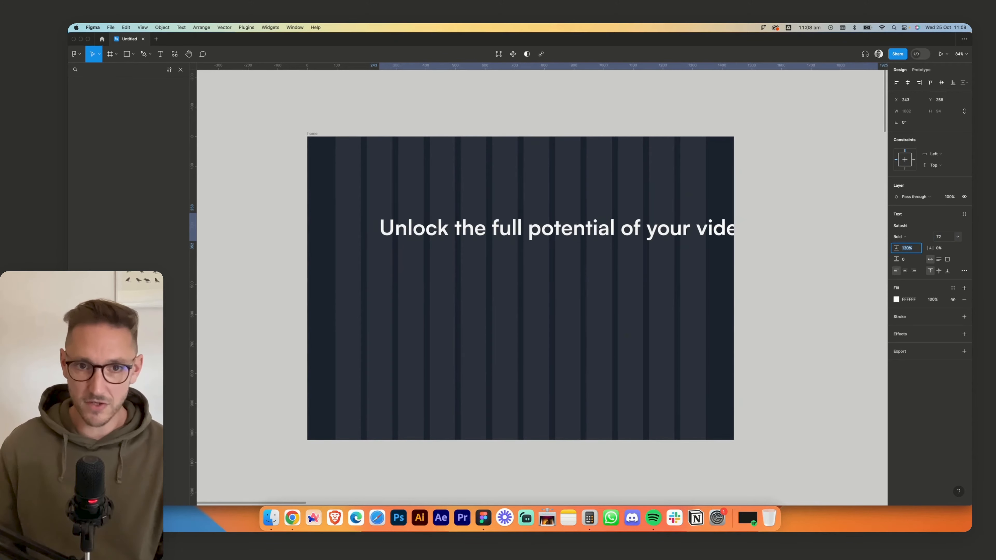
drag(878, 226, 618, 236)
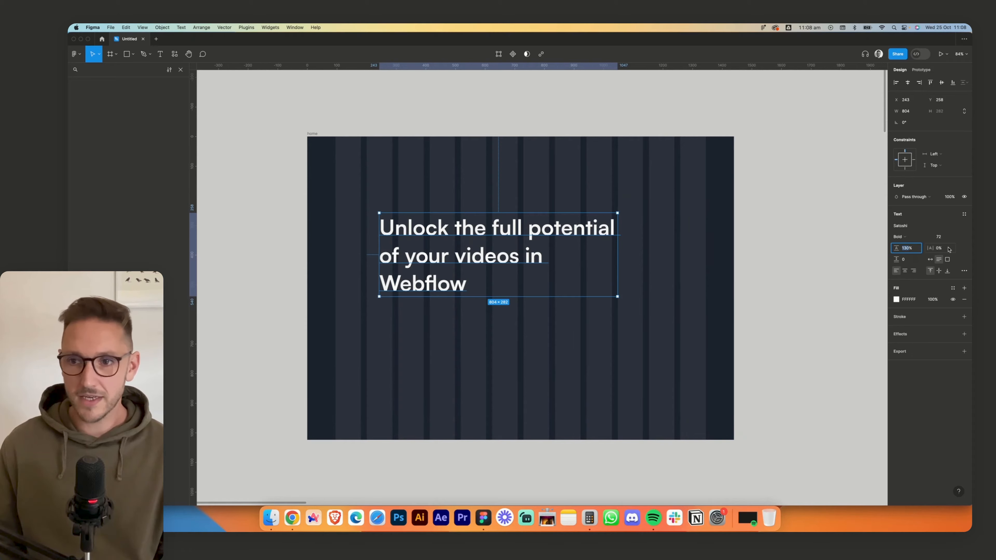
- Try setting the headline's line height with the calculation 80/72
text(80/72)
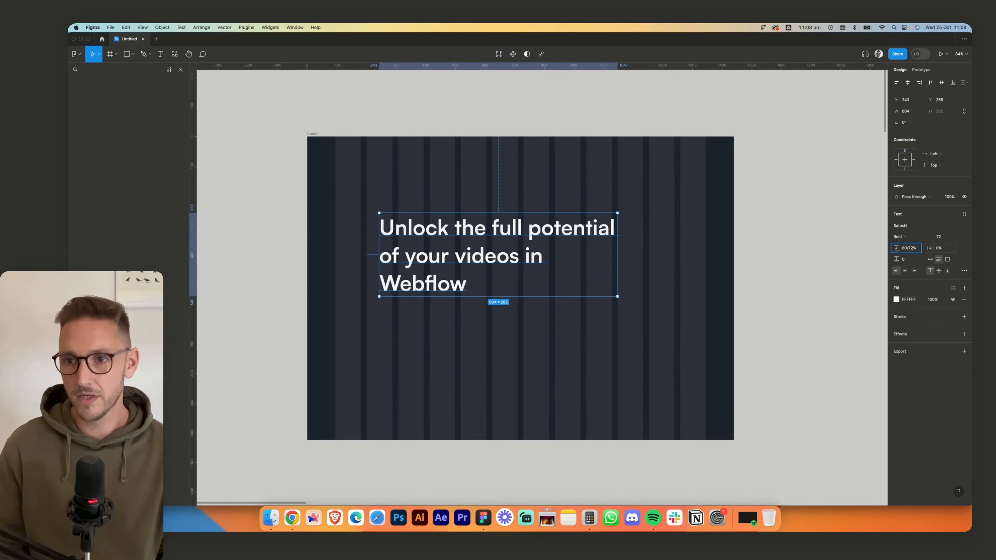
key(Return)
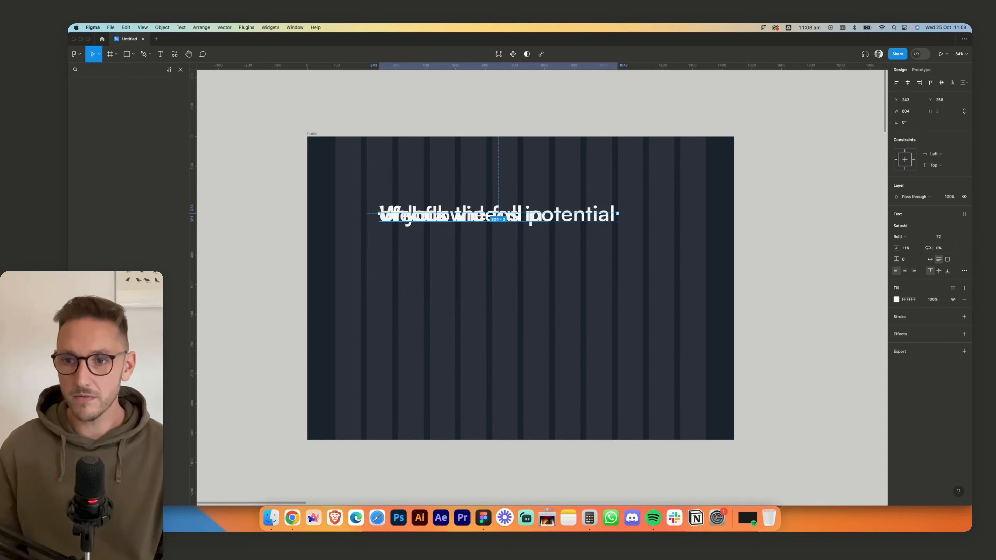
- Set the headline's line height to 110%
click(906, 248)
text(110)
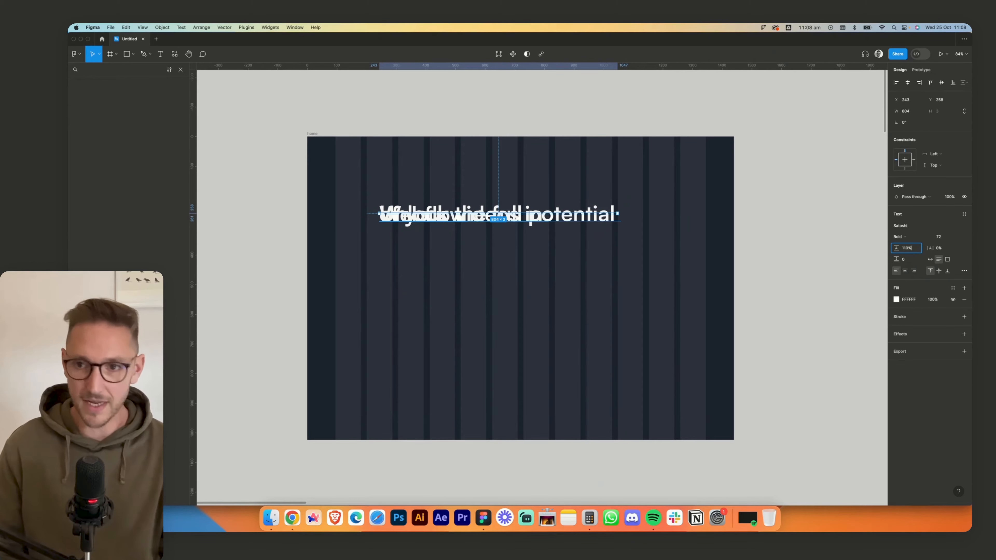
key(Return)
click(491, 191)
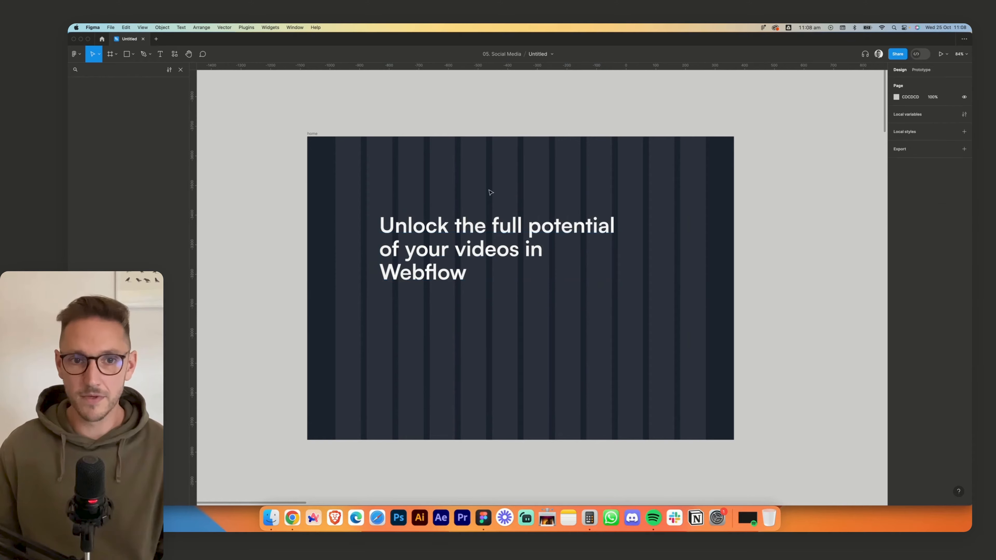
- Align the headline with the second grid column at about X 201, Y 287, and widen its text box to about 932
drag(433, 235, 421, 244)
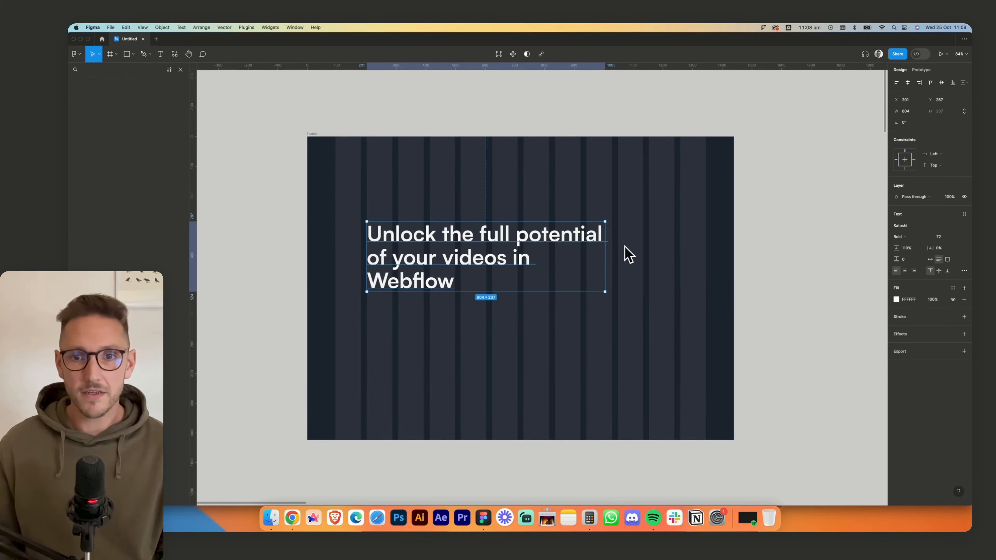
drag(607, 248, 643, 248)
key(Escape)
- Switch to Chrome, copy the hero subheading below the headline and inspect its font with WhatFont
click(292, 518)
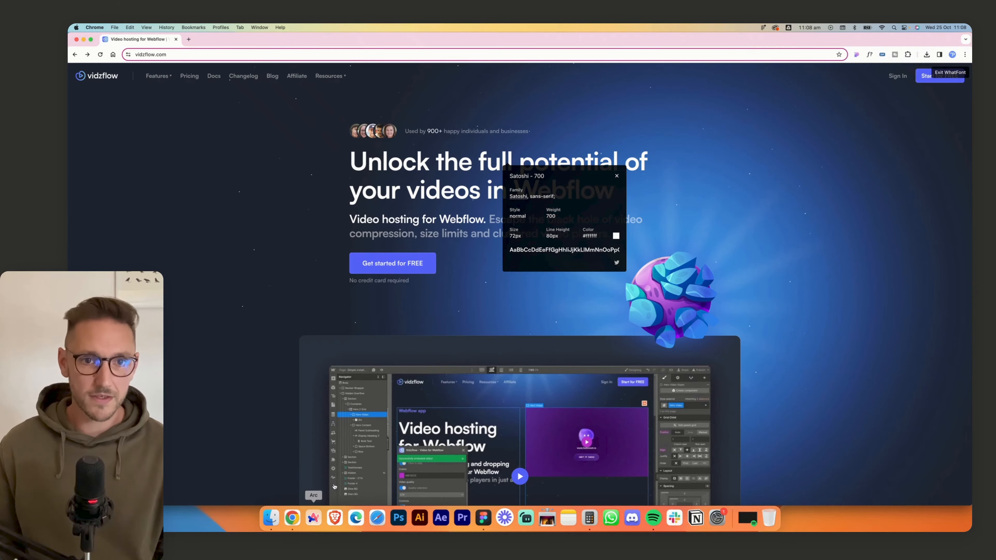
click(616, 176)
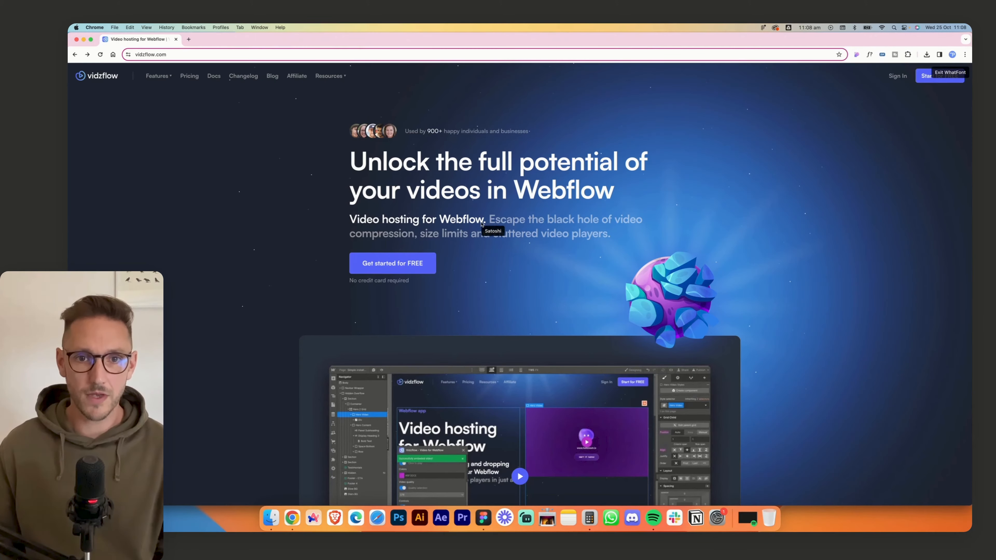
key(Escape)
drag(610, 235, 341, 224)
key(super+c)
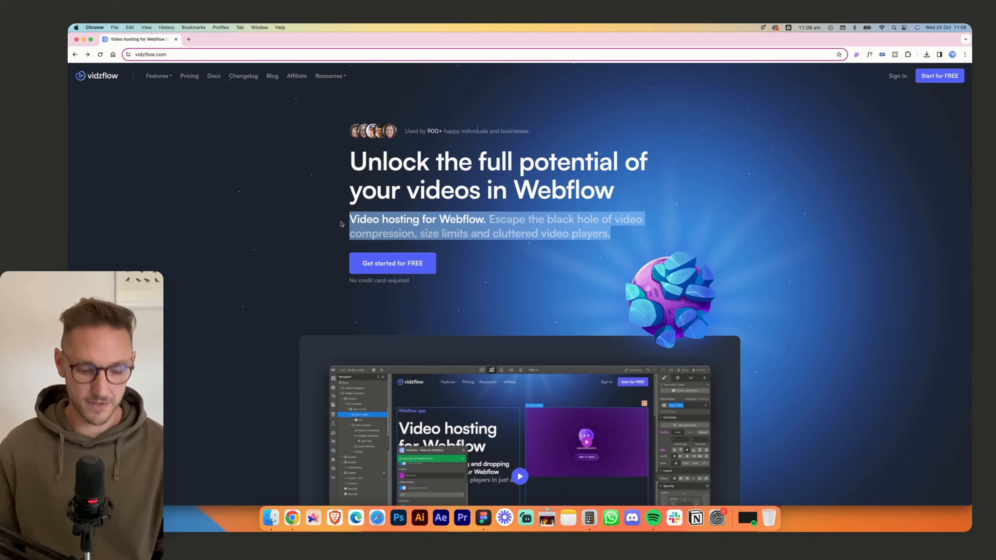
click(566, 218)
click(869, 54)
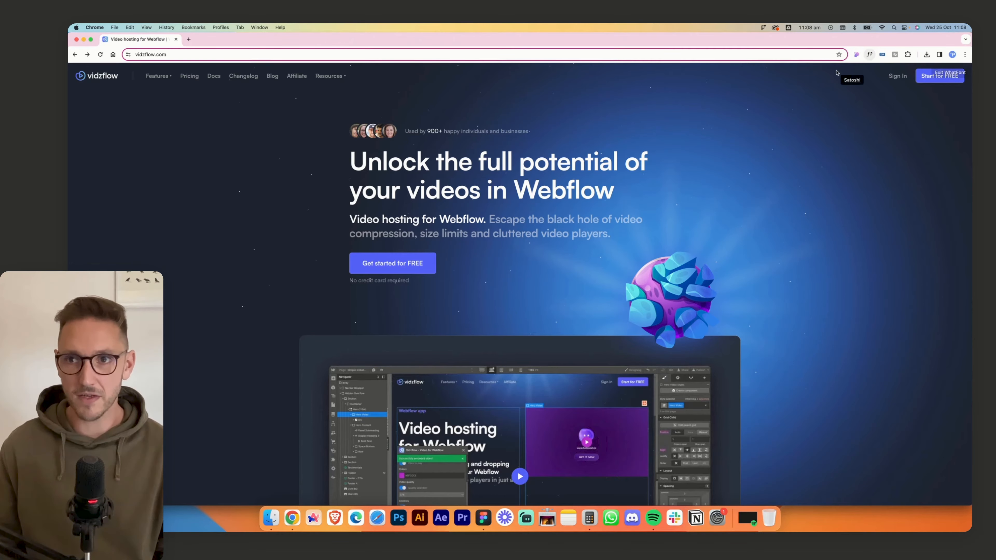
click(471, 218)
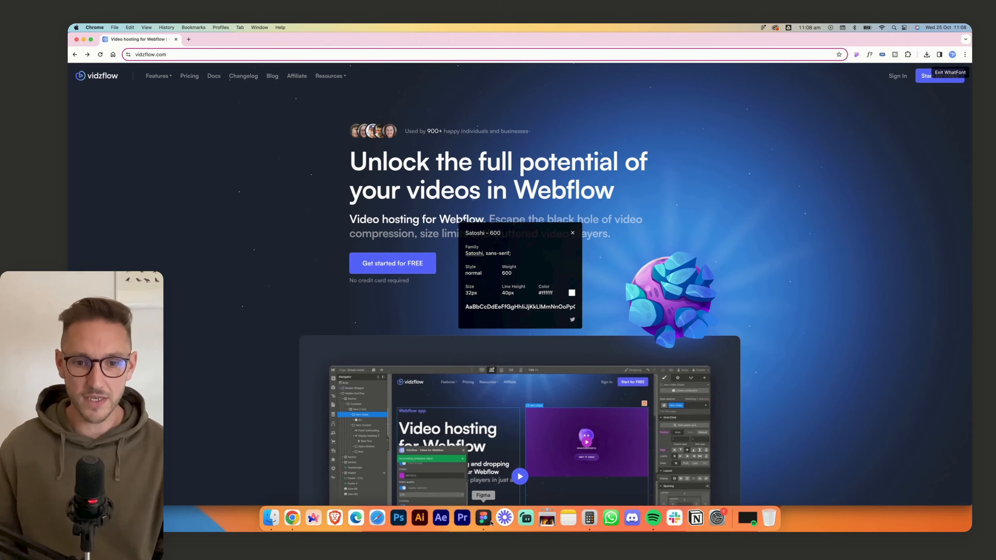
- Return to Figma, duplicate the headline below the original at about Y 545 and replace the copy's text with the copied subheading
click(483, 517)
click(477, 258)
drag(478, 258, 478, 342)
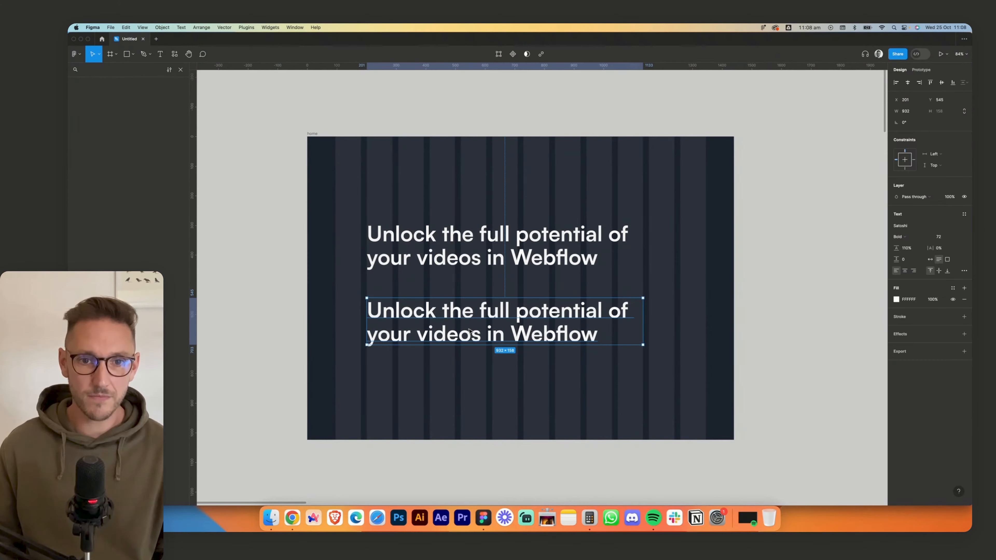
key(Return)
key(super+v)
- Set the subheading's font size to 32 and its line height to 130%
click(938, 237)
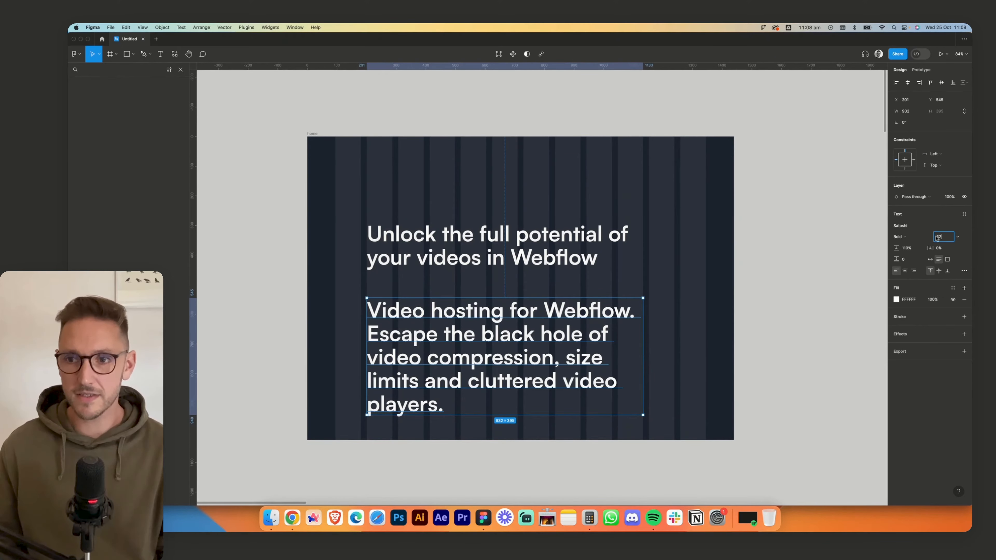
text(32)
click(907, 248)
text(40/32)
key(Return)
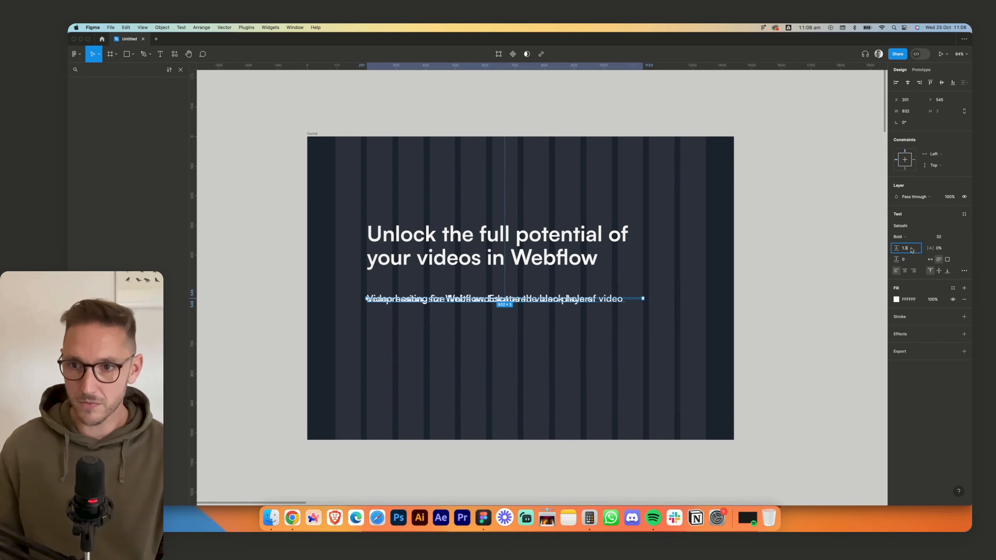
click(912, 250)
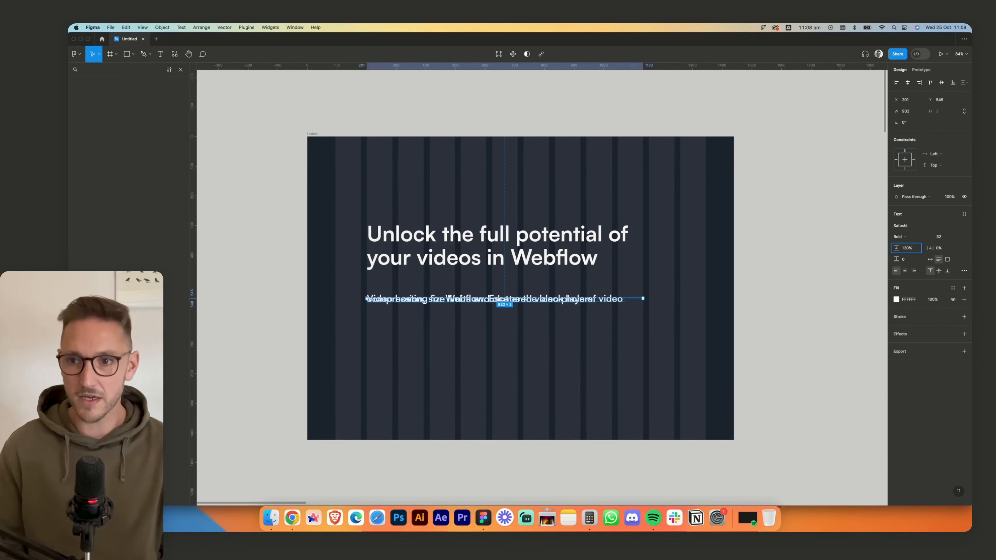
key(Return)
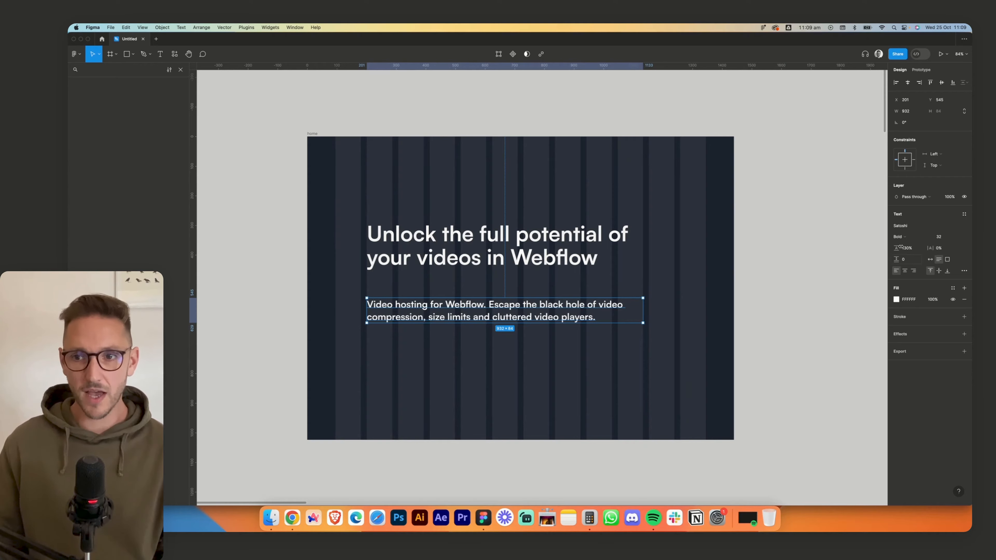
- Move the subheading up closer to the headline, to about Y 495
click(582, 366)
drag(455, 290, 456, 276)
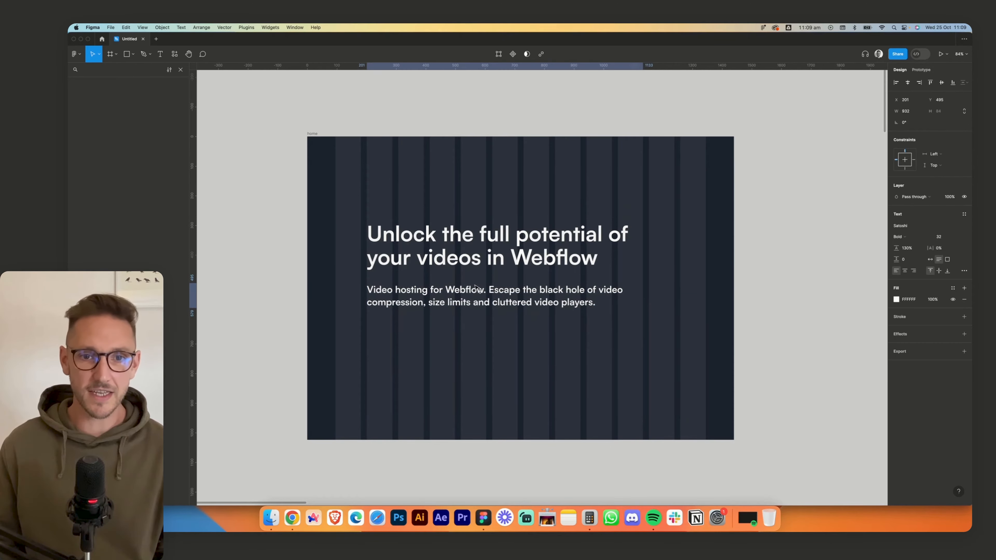
- Set the subheading's line height to 40% and reopen the value for editing
click(914, 250)
text(40)
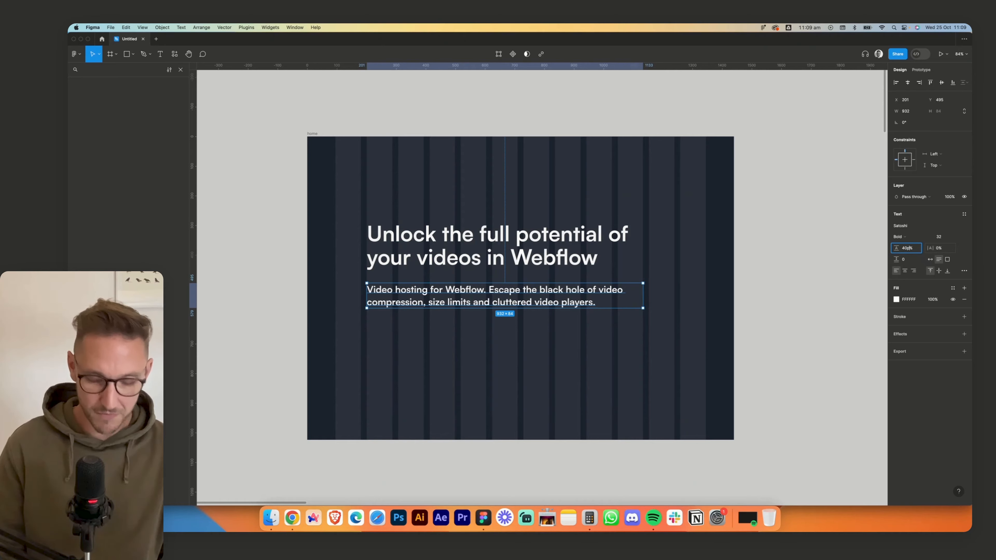
key(Return)
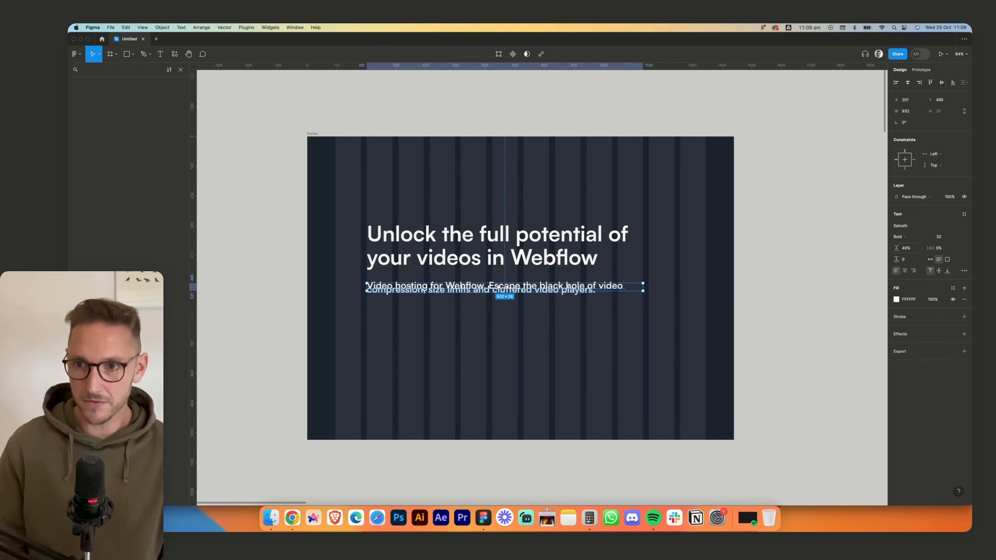
click(918, 249)
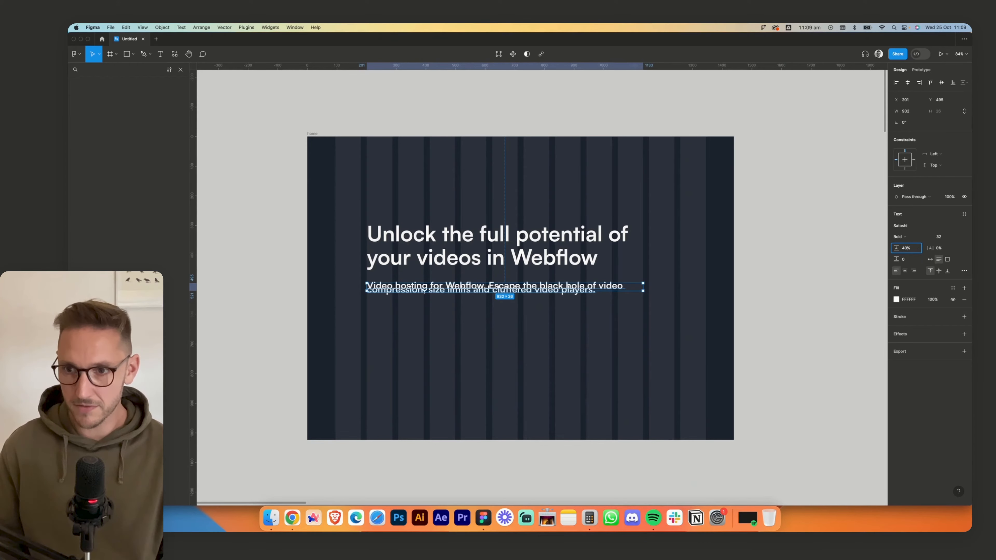
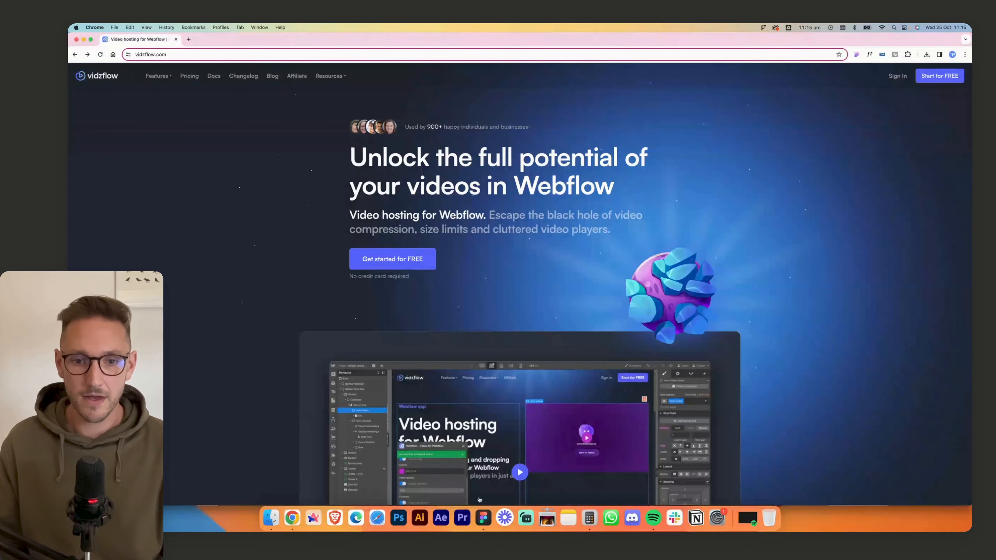
- Switch to Figma, paste the screenshot of the website's navigation bar and place it just above the home frame
click(483, 517)
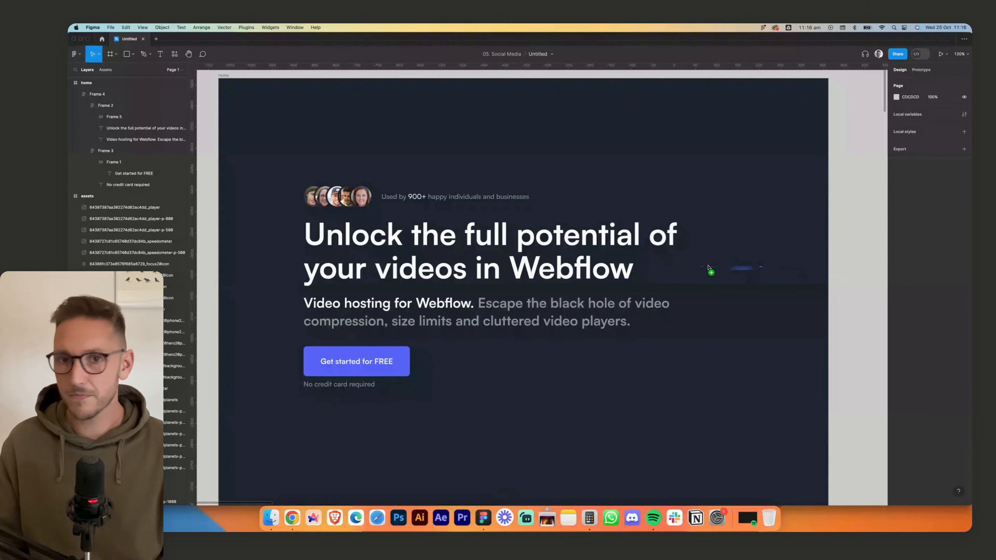
key(super+v)
scroll(605, 142, down, 5)
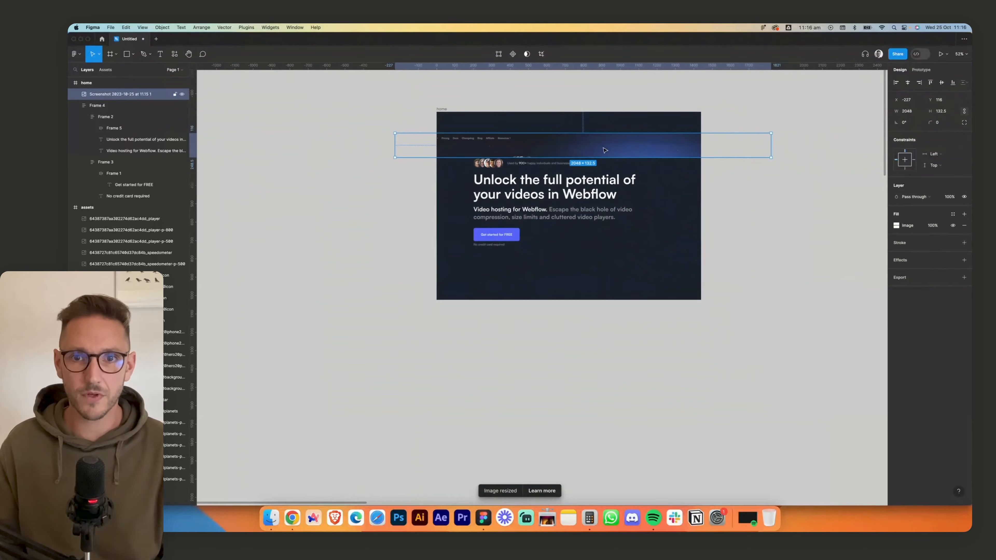
drag(605, 144, 606, 89)
click(722, 138)
scroll(738, 196, up, 3)
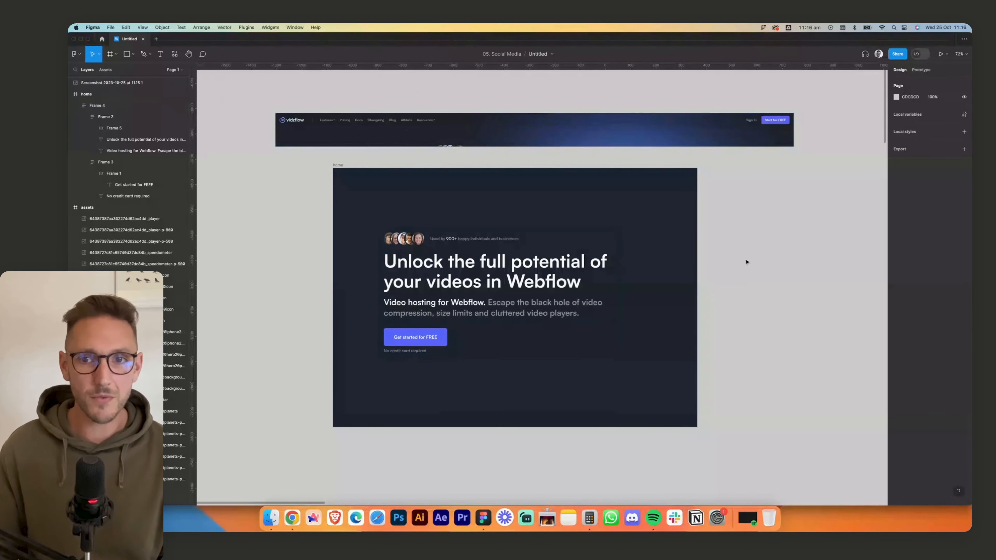
- Copy the vidzflow logo from the assets frame and paste it into the home frame at about X 47, Y 37
drag(734, 273, 401, 281)
drag(758, 288, 334, 137)
drag(745, 275, 409, 258)
scroll(584, 262, down, 3)
click(759, 251)
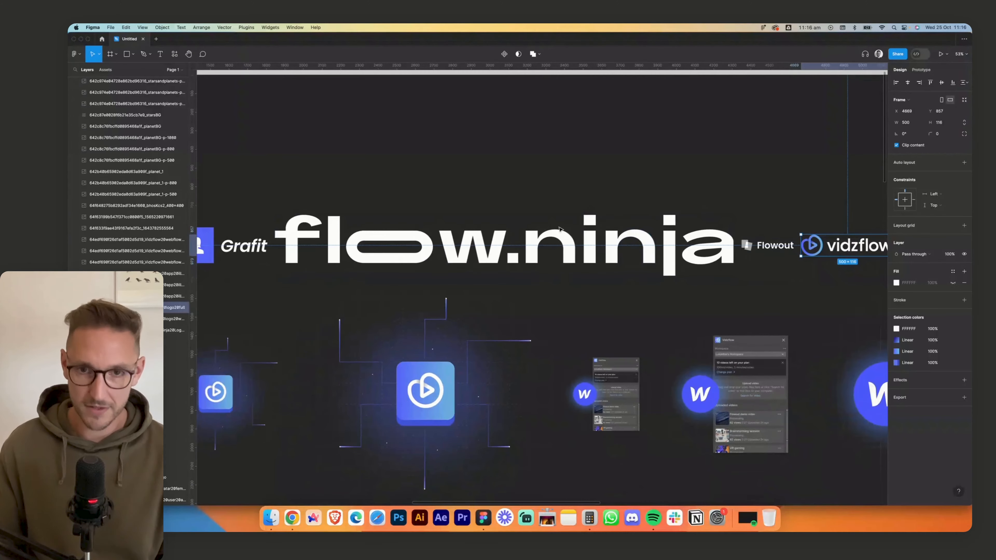
scroll(536, 226, left, 15)
scroll(536, 225, up, 5)
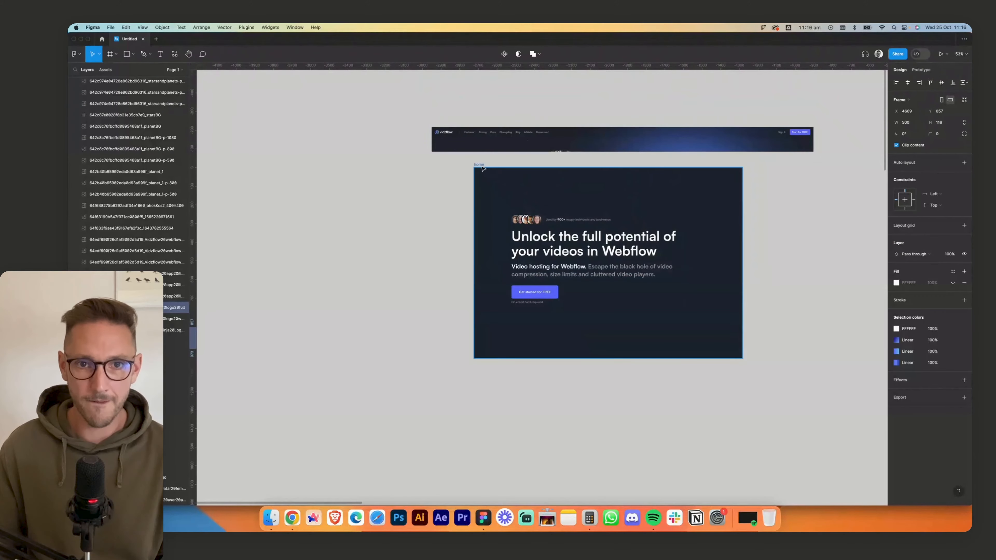
key(super+v)
drag(532, 227, 518, 188)
- Measure the logo on the Vidzflow site in Chrome, and set the pasted logo's width in Figma to 124
click(292, 518)
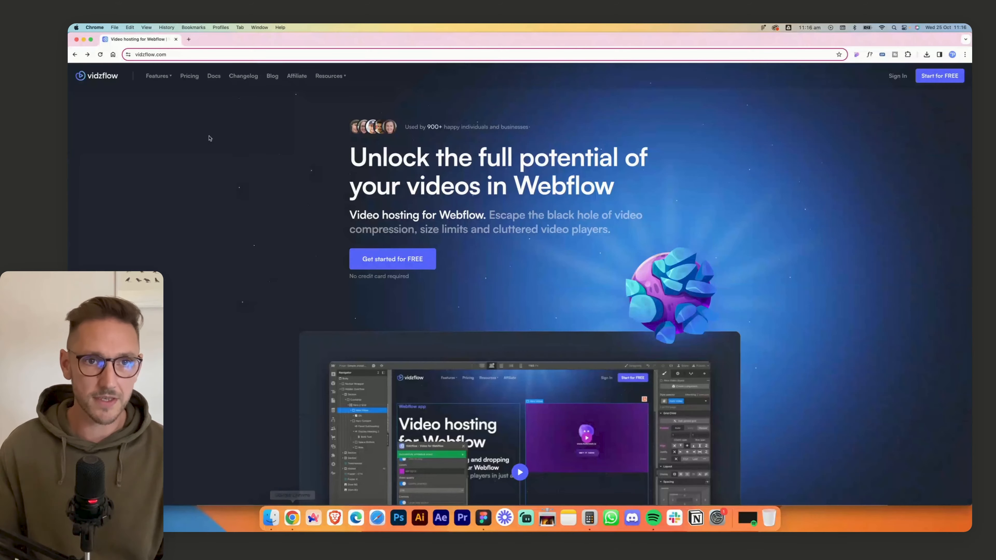
key(super+shift+4)
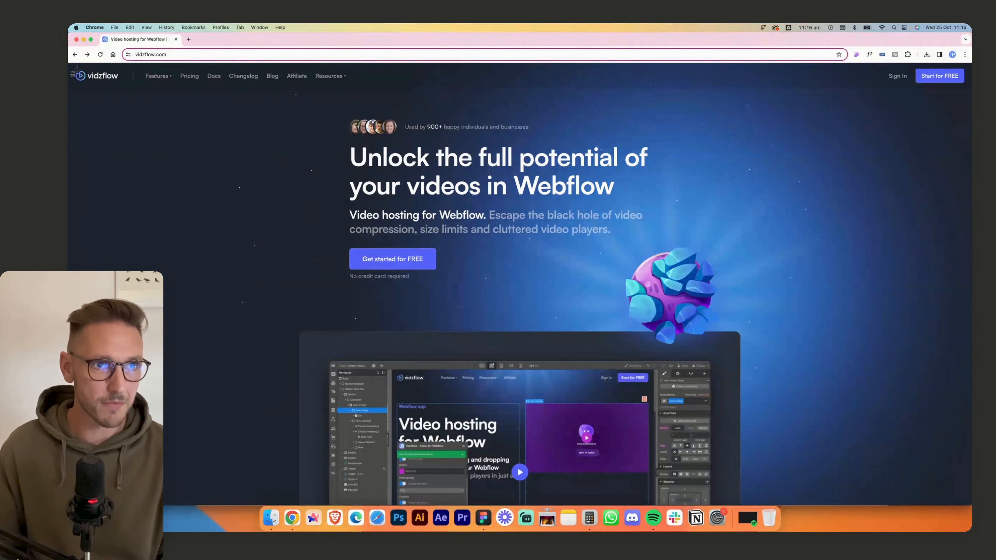
drag(75, 69, 119, 81)
click(483, 518)
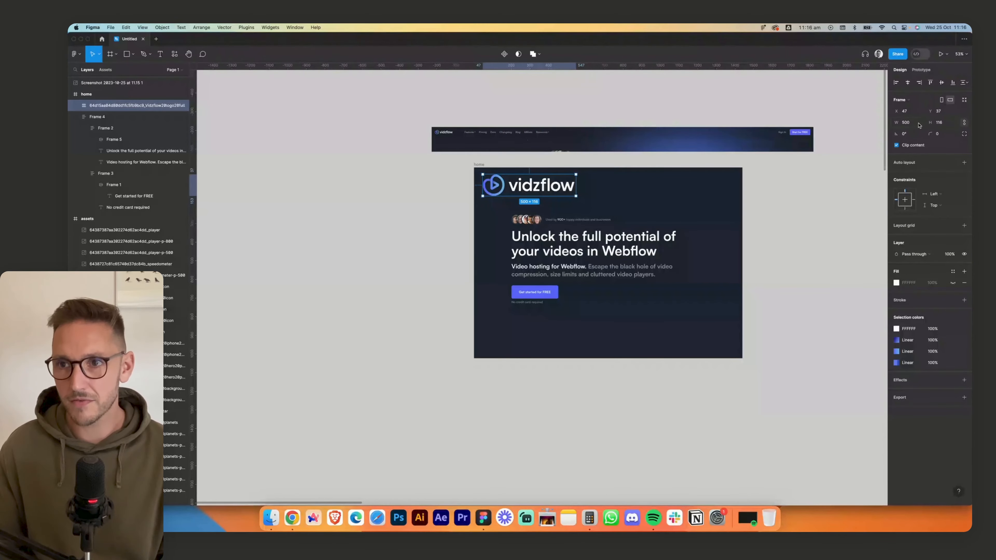
text(124)
key(Return)
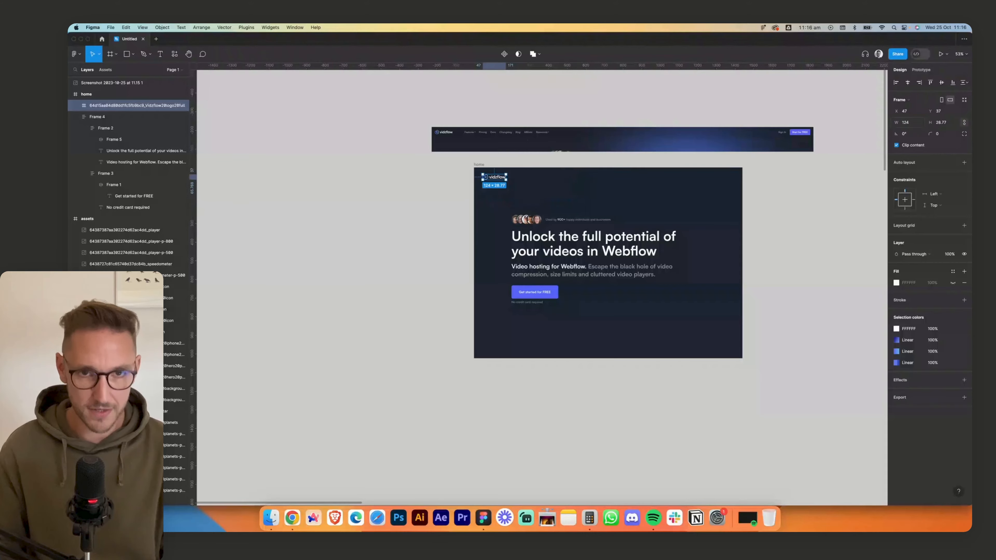
click(517, 165)
- Switch to Chrome and inspect the font details of the Changelog navigation link with WhatFont
scroll(513, 165, up, 10)
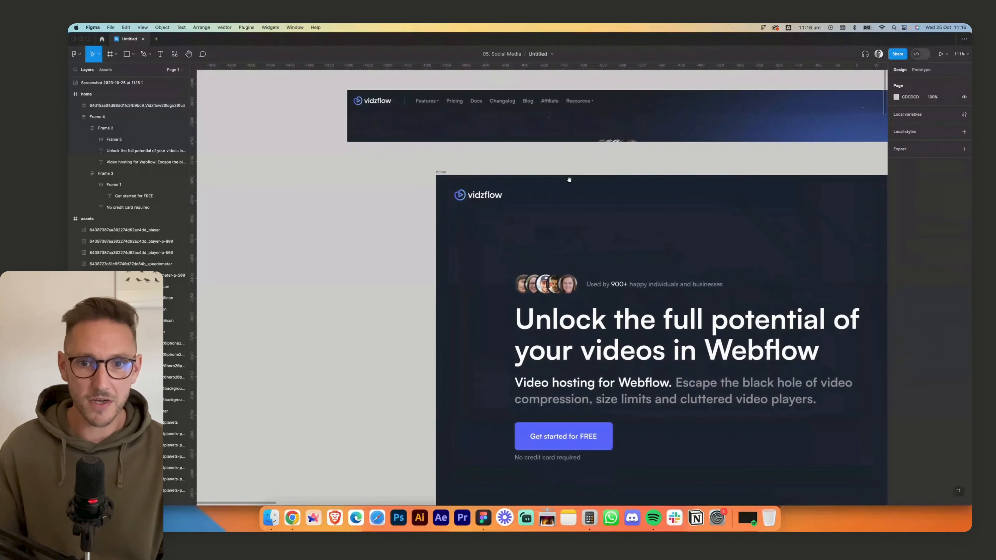
scroll(574, 173, up, 3)
scroll(574, 173, left, 3)
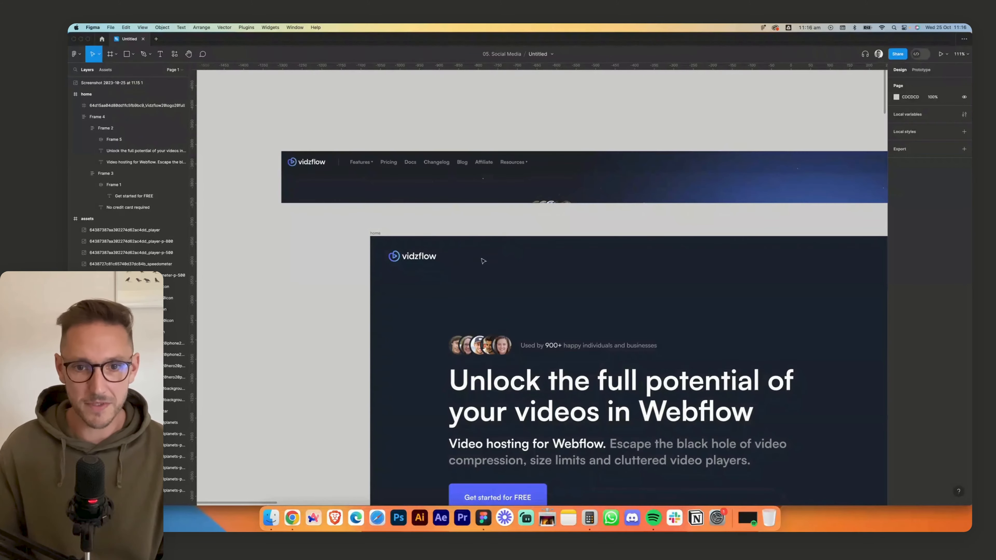
click(292, 518)
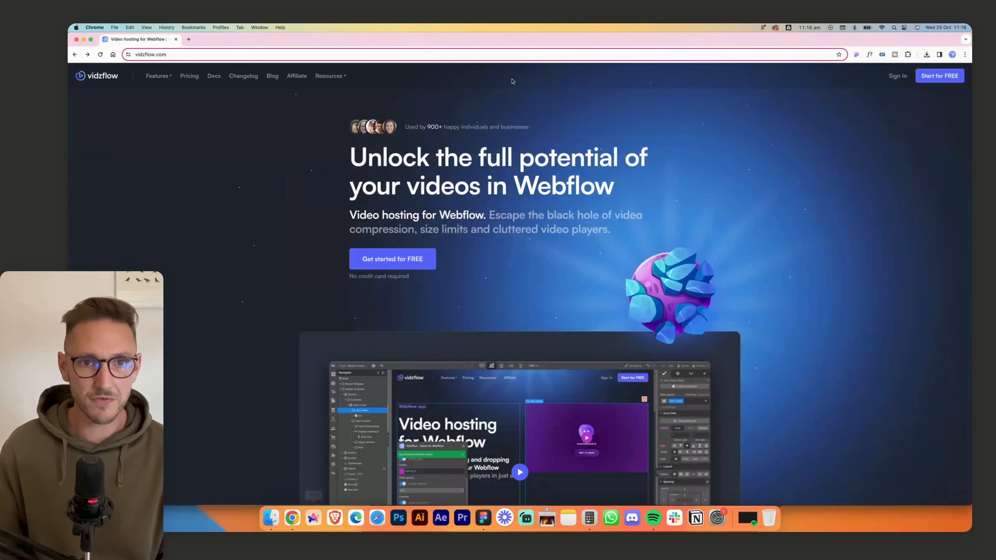
click(870, 54)
click(246, 79)
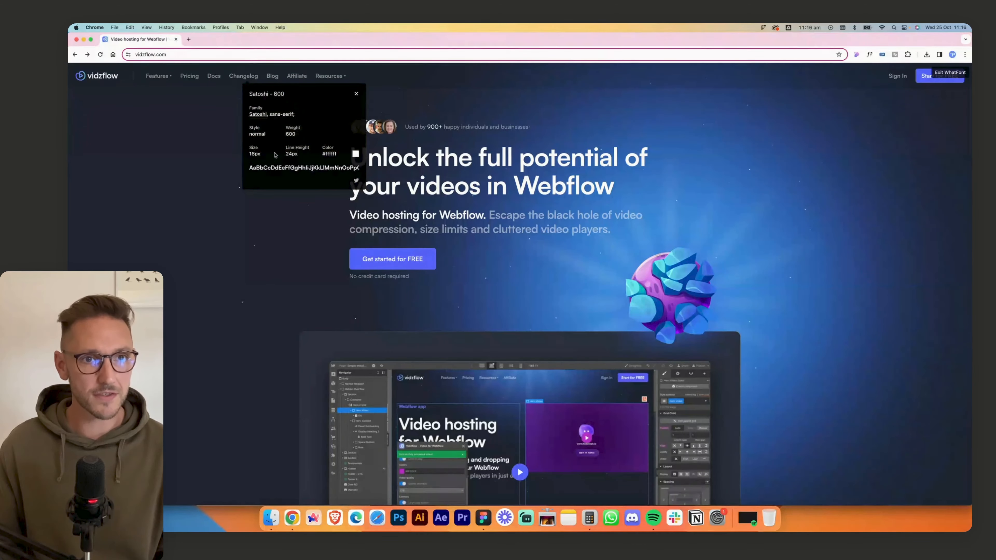
- Return to Figma, duplicate the hero button's label beside the logo at about X 234, Y 39 and change its text to Features
click(483, 518)
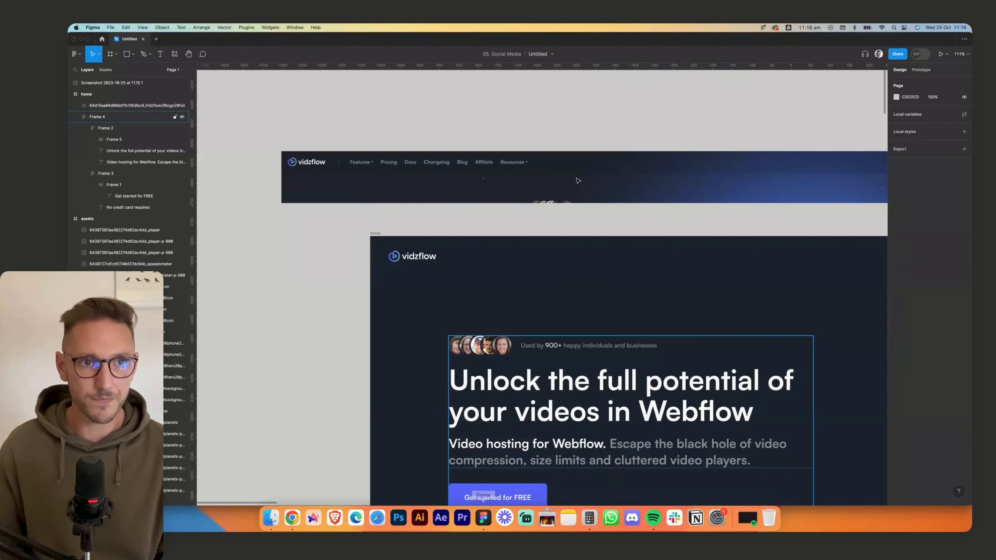
scroll(618, 309, down, 4)
scroll(618, 309, right, 4)
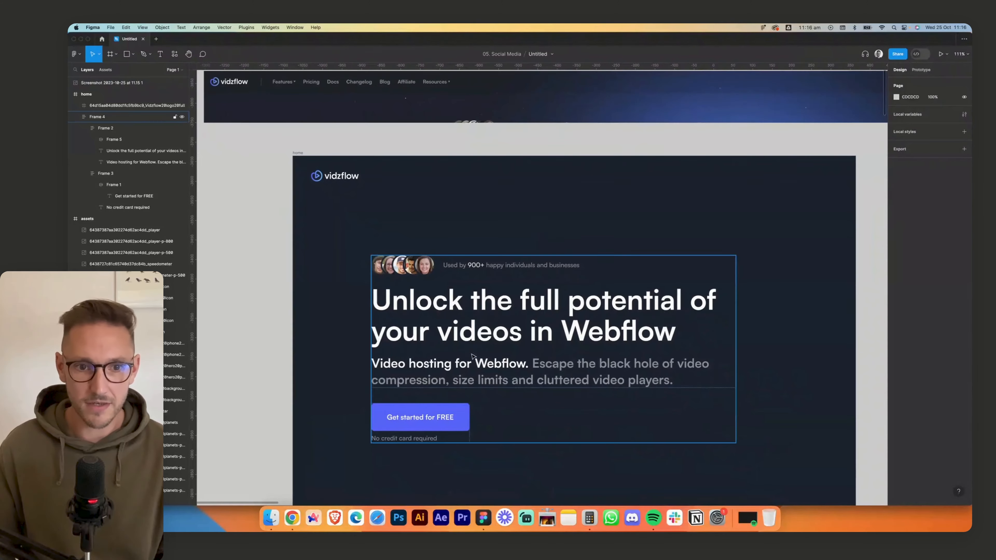
drag(438, 421, 429, 180)
key(Return)
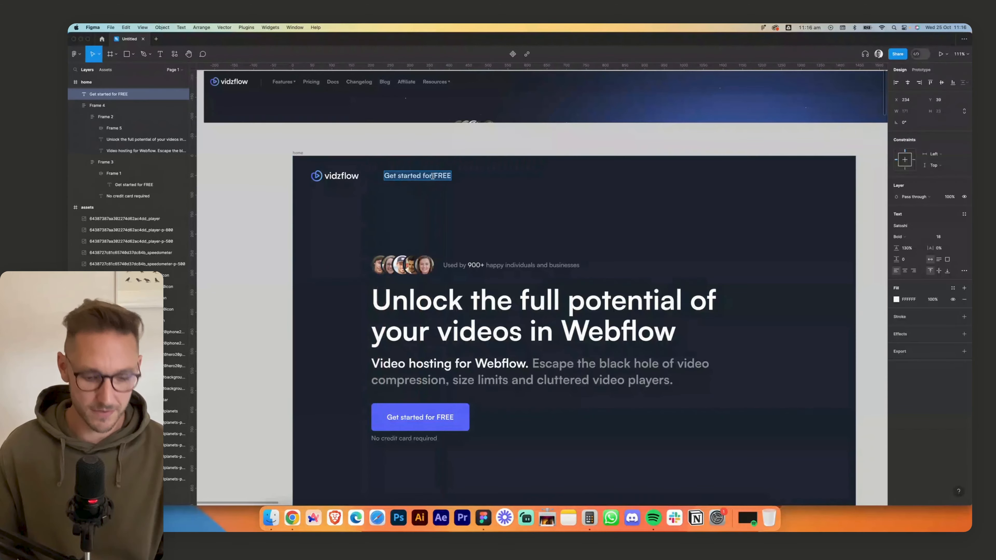
text(Features)
key(Escape)
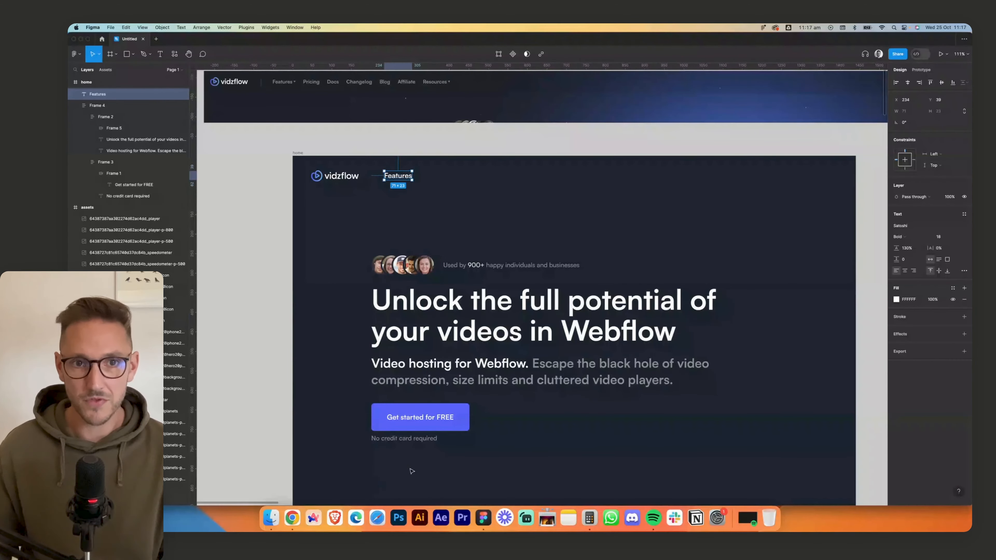
- Set the Features link's font size to 16 and its fill opacity to 50%
click(941, 237)
text(16)
key(Tab)
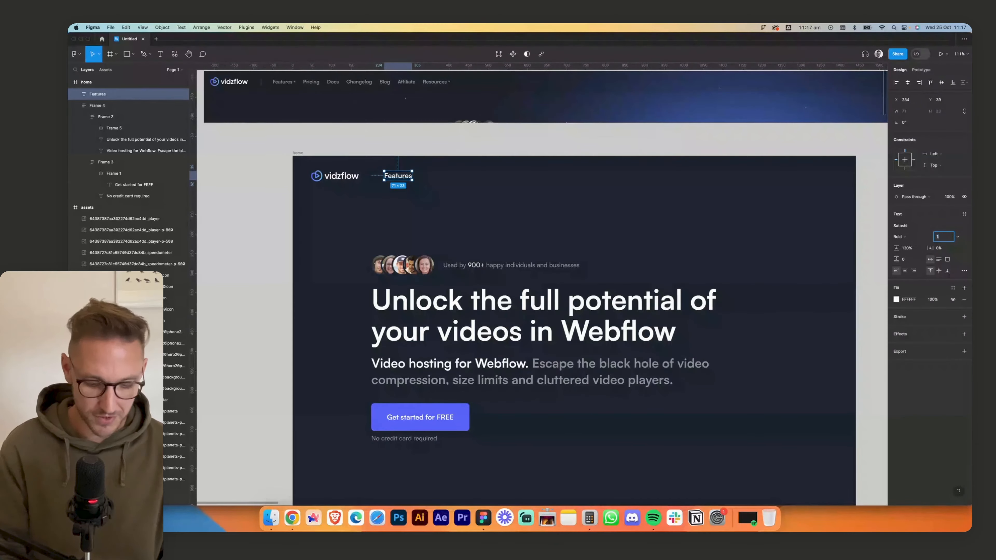
click(933, 300)
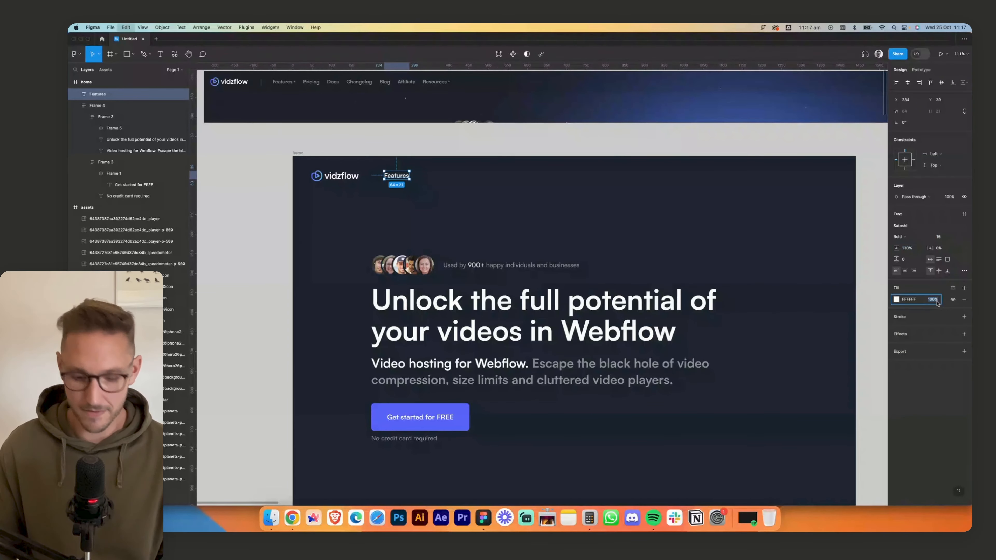
text(50)
key(Return)
click(486, 184)
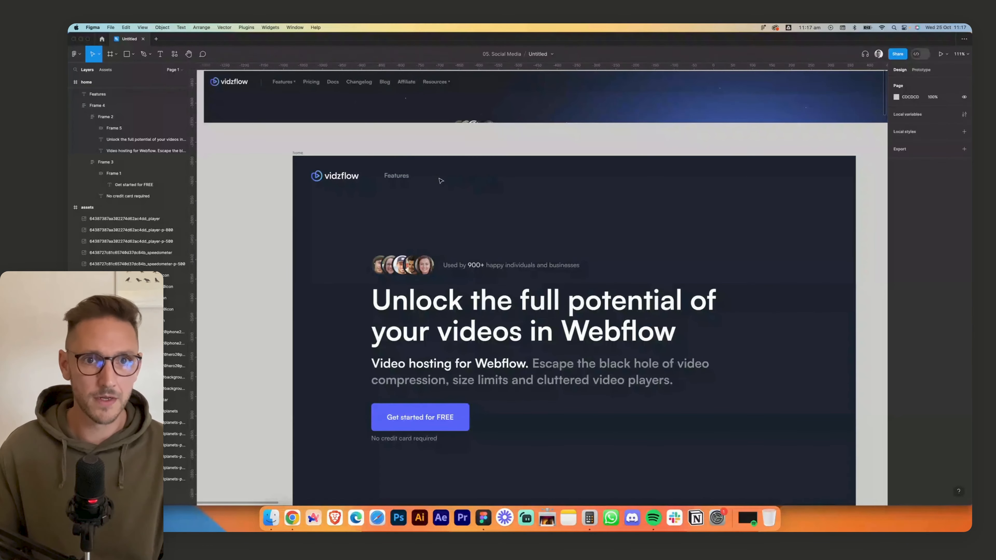
- Duplicate the Features link to its right, change the copy's text to Pricing and duplicate that link once more alongside
alt+drag(397, 180, 428, 179)
double_click(429, 179)
text(Pricing)
key(Escape)
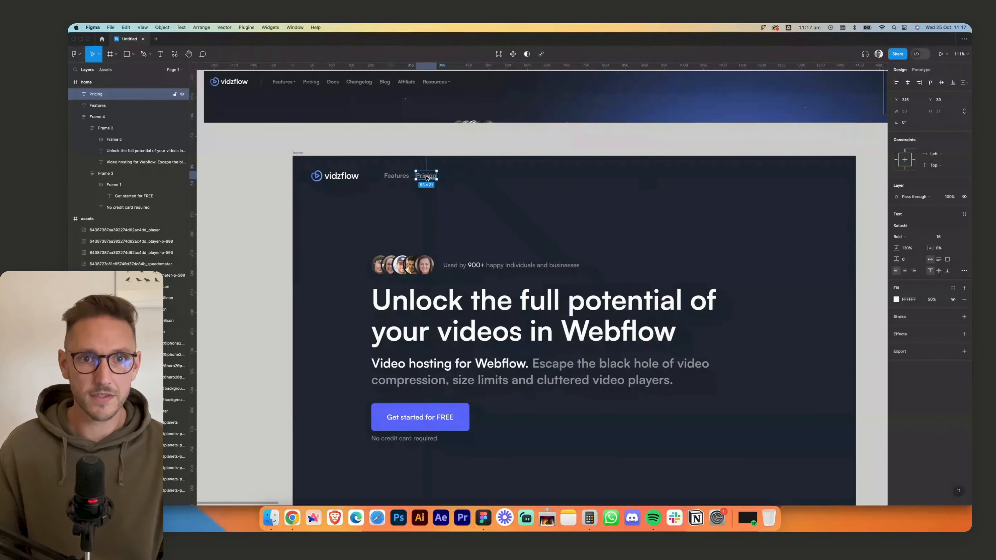
alt+drag(427, 177, 454, 178)
- Wrap the three navigation links in an auto layout and duplicate the last link three times
drag(381, 164, 494, 198)
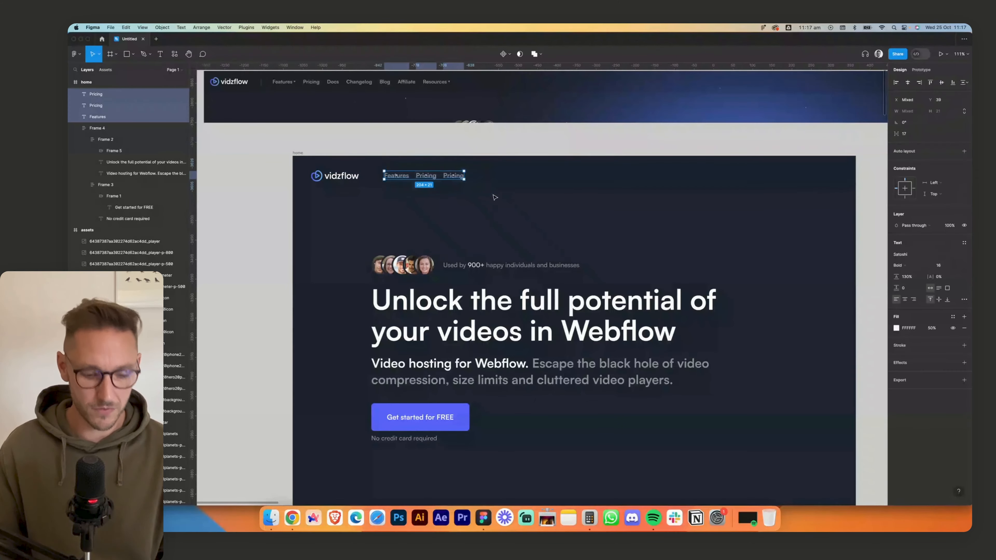
key(shift+a)
click(454, 175)
key(super+d)
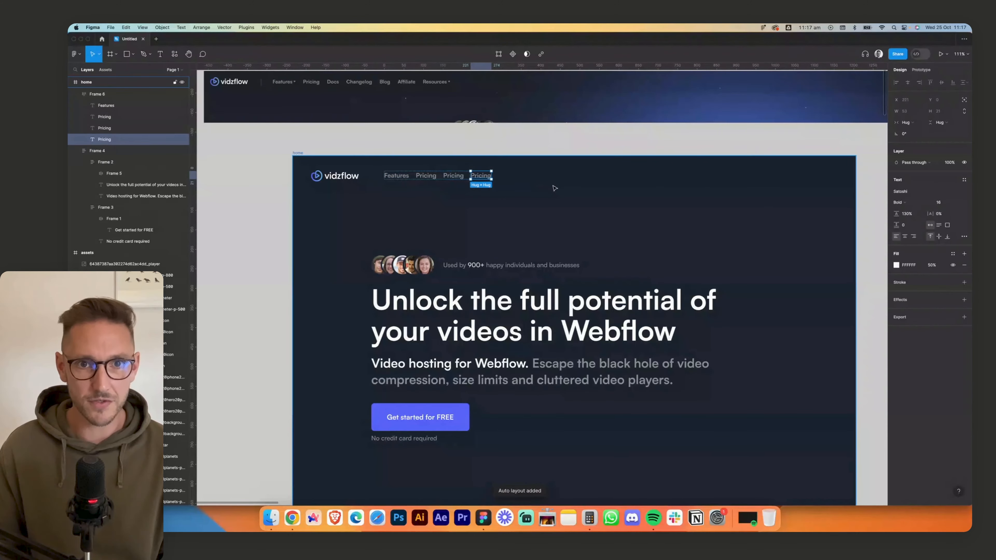
key(super+d)
key(super+d)
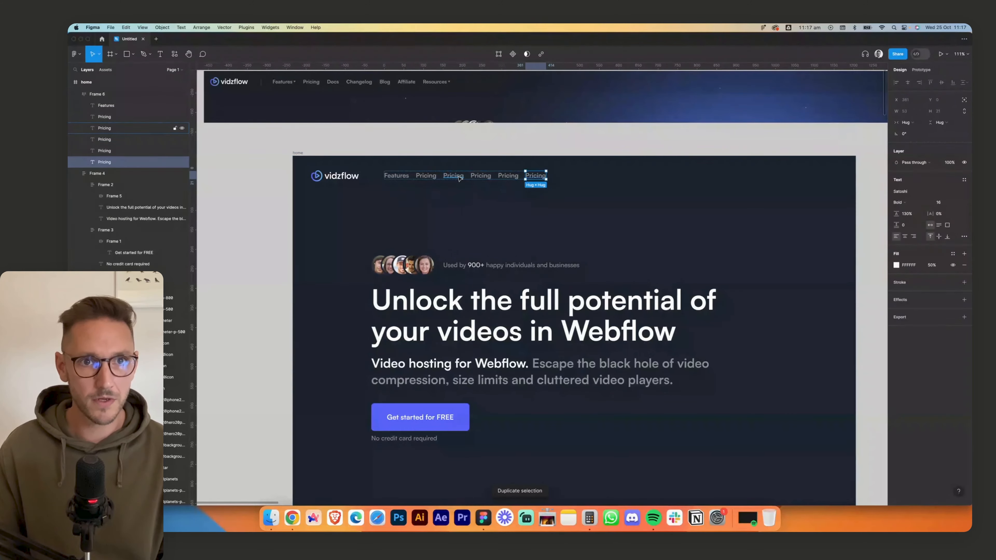
- Replace the text of the third, fourth and fifth navigation links with Docs, Changelog and Blog
double_click(454, 176)
text(Docs)
double_click(475, 175)
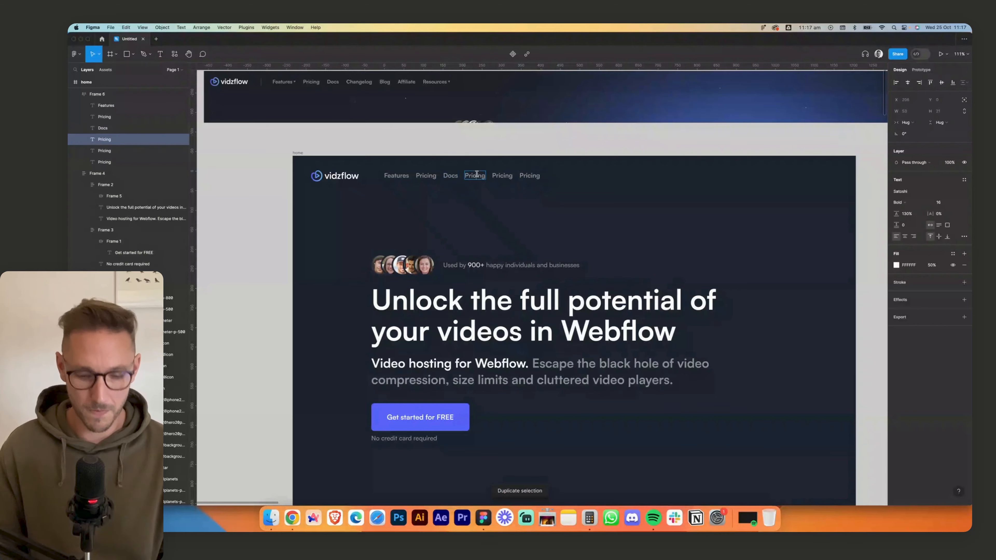
text(CHangelog)
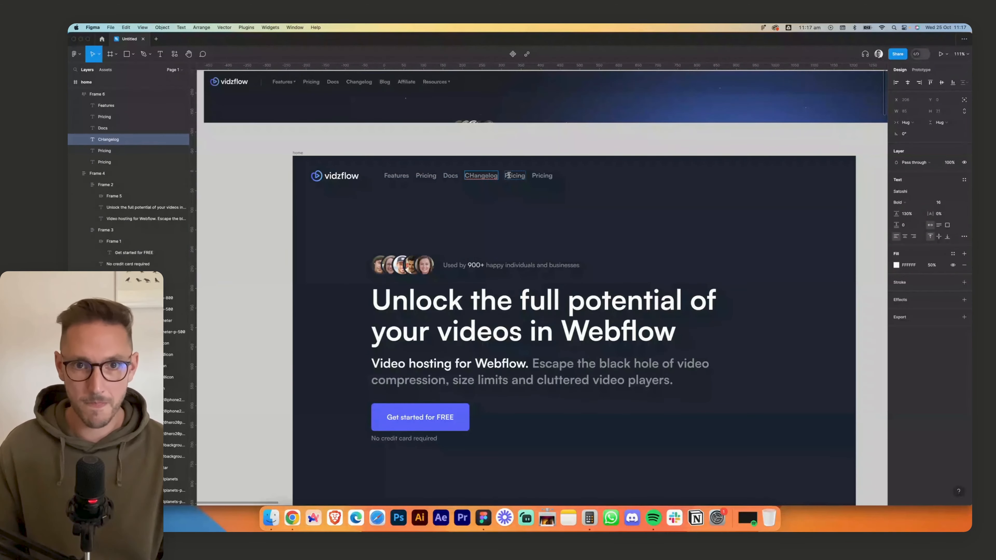
double_click(509, 175)
text(Blog)
click(529, 176)
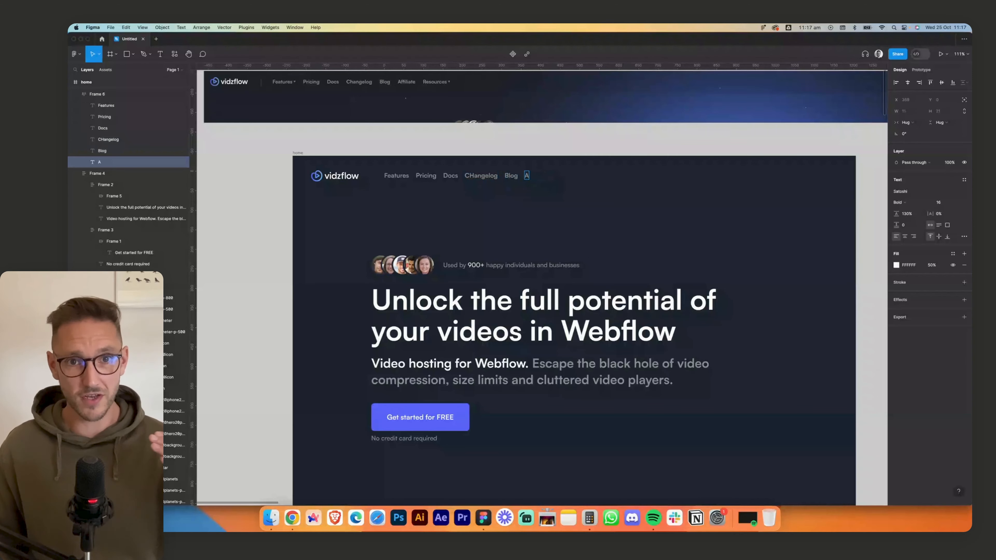
click(476, 175)
key(BackSpace)
text(h)
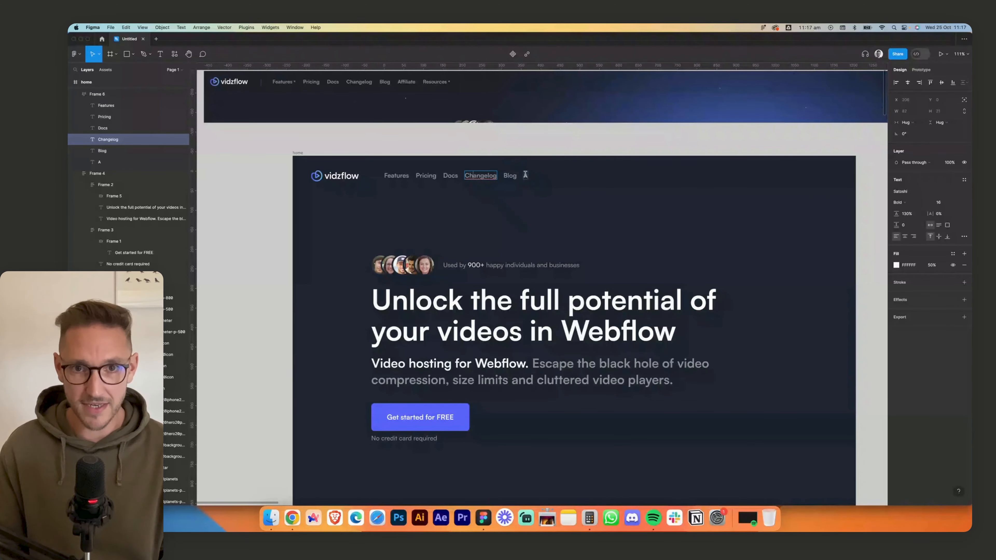
- Change the text of the last navigation link to Affiliate
click(525, 175)
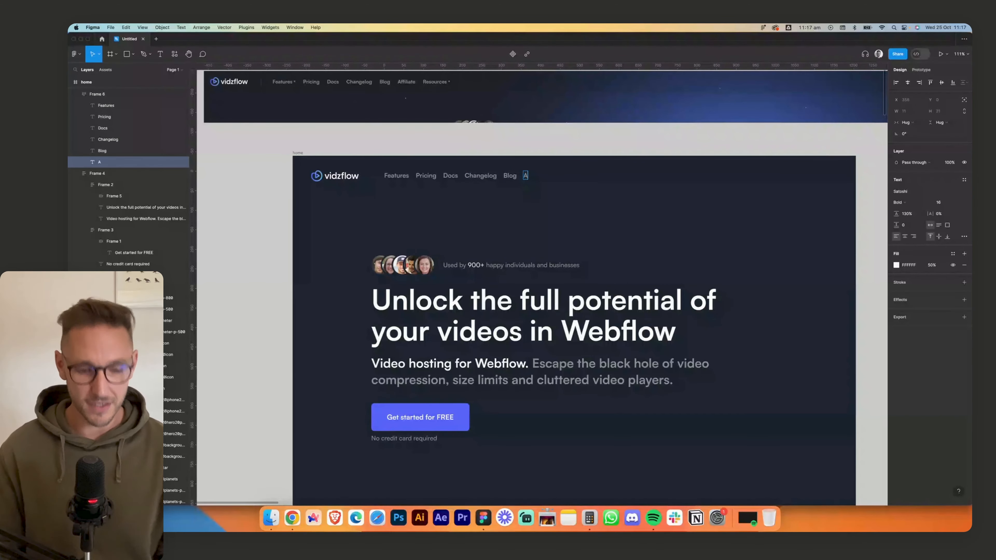
text(e)
key(Escape)
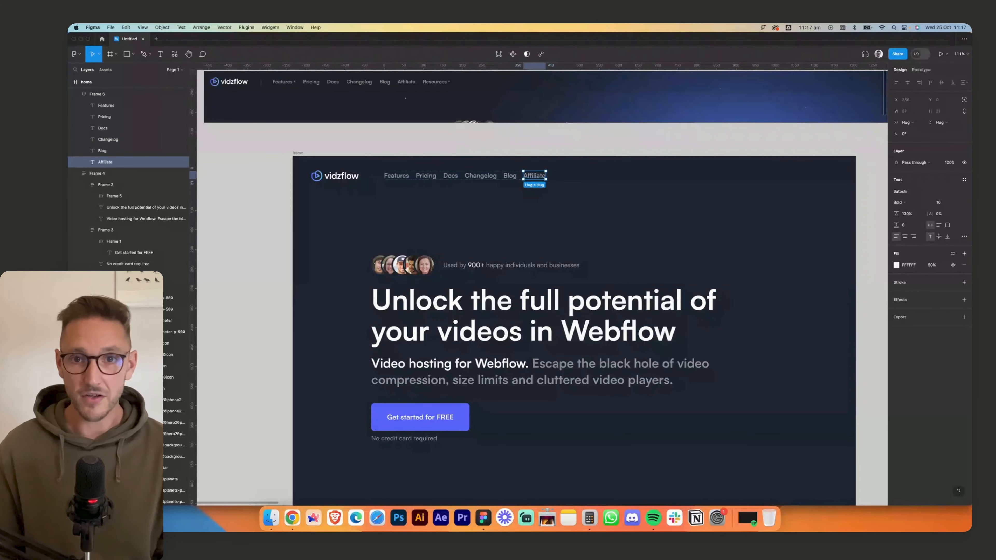
click(668, 187)
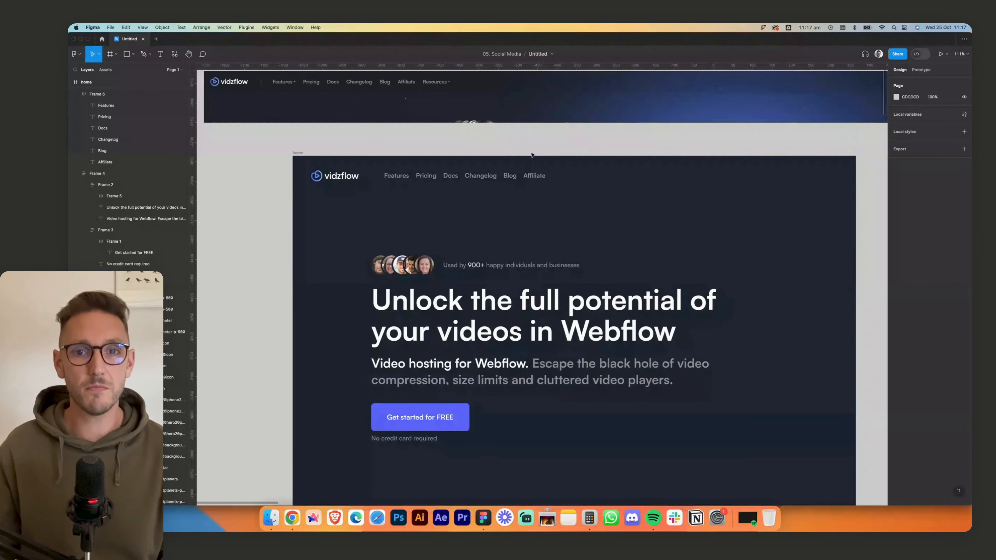
- Duplicate the Affiliate link and change the copy's text to Resources
super+click(538, 179)
key(super+d)
double_click(561, 177)
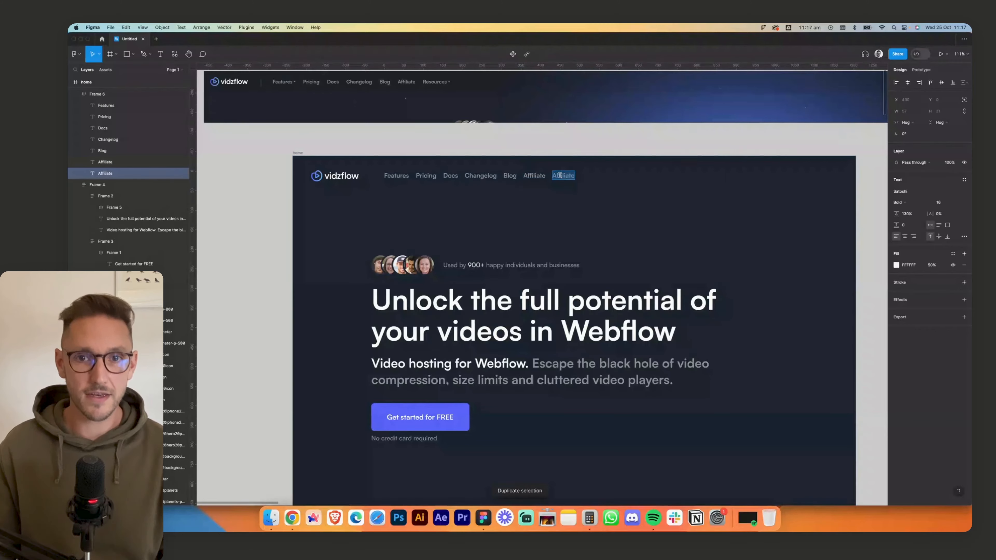
text(Resources)
key(Escape)
key(Escape)
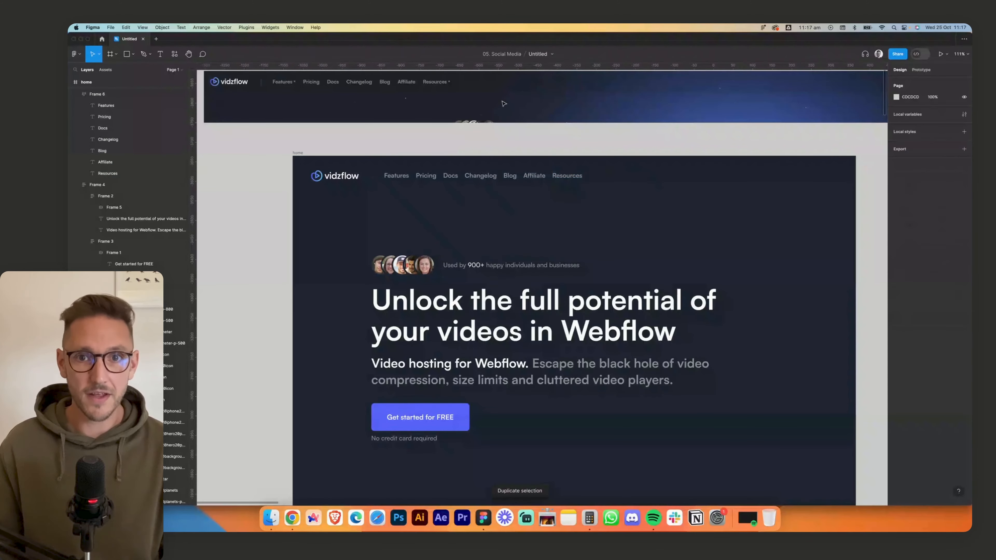
- Draw a small triangle with the Polygon tool, about 12 × 12, just after the Resources link, to match the reference arrow
scroll(438, 89, up, 10)
scroll(485, 216, up, 8)
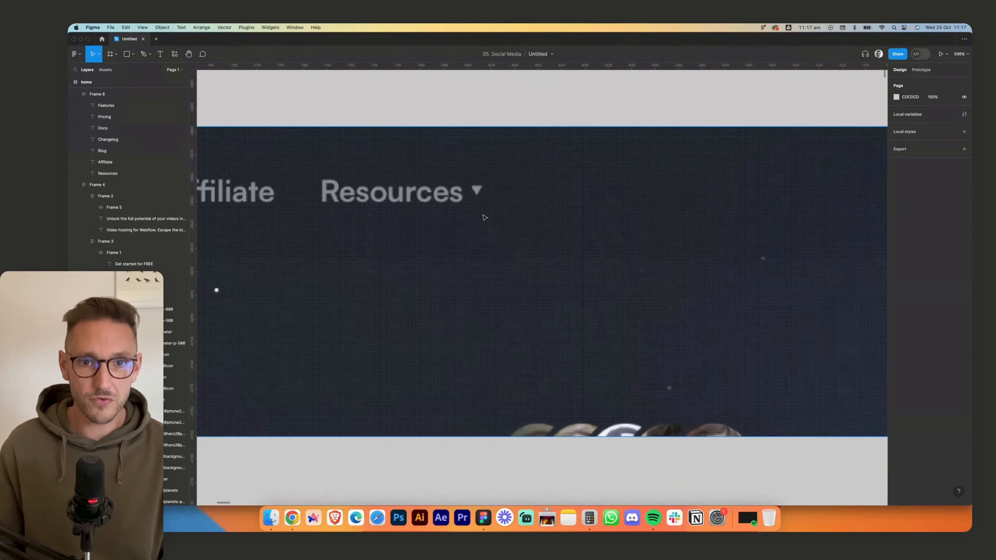
scroll(473, 187, down, 10)
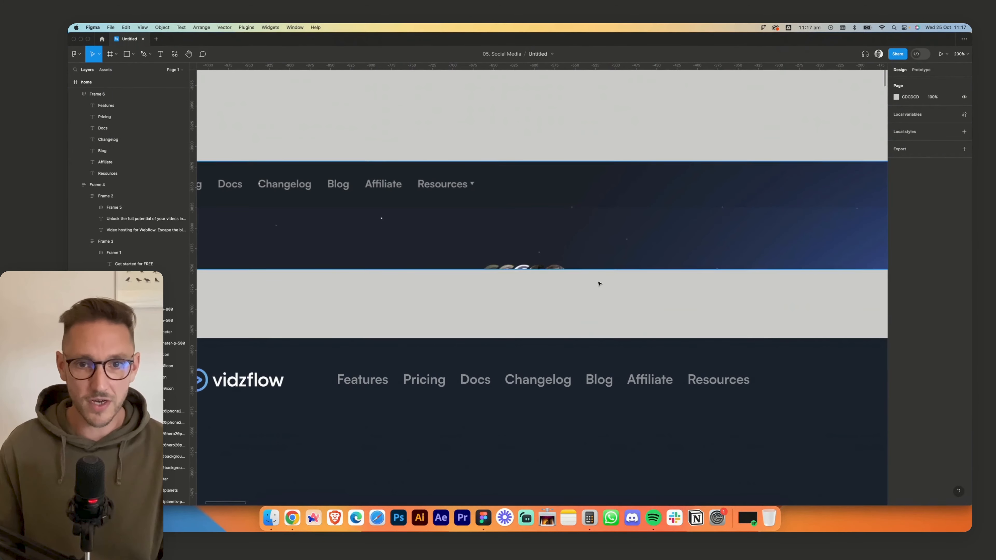
scroll(763, 385, down, 2)
scroll(591, 328, up, 5)
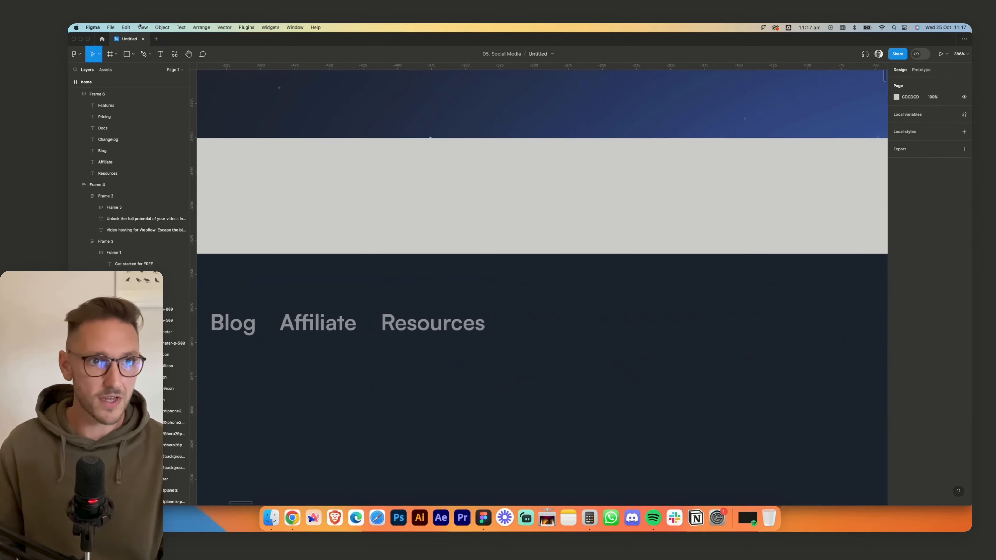
click(133, 54)
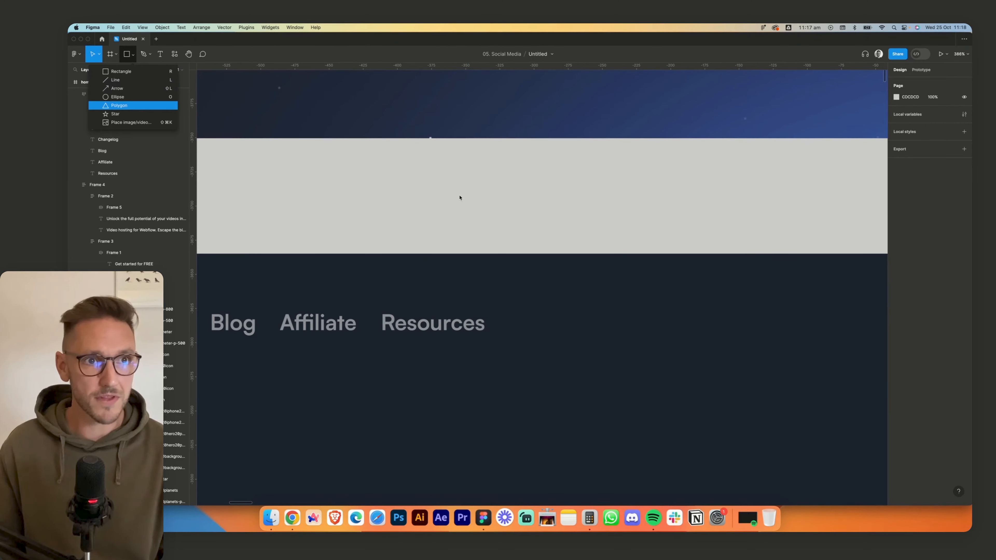
click(105, 112)
drag(561, 323, 579, 339)
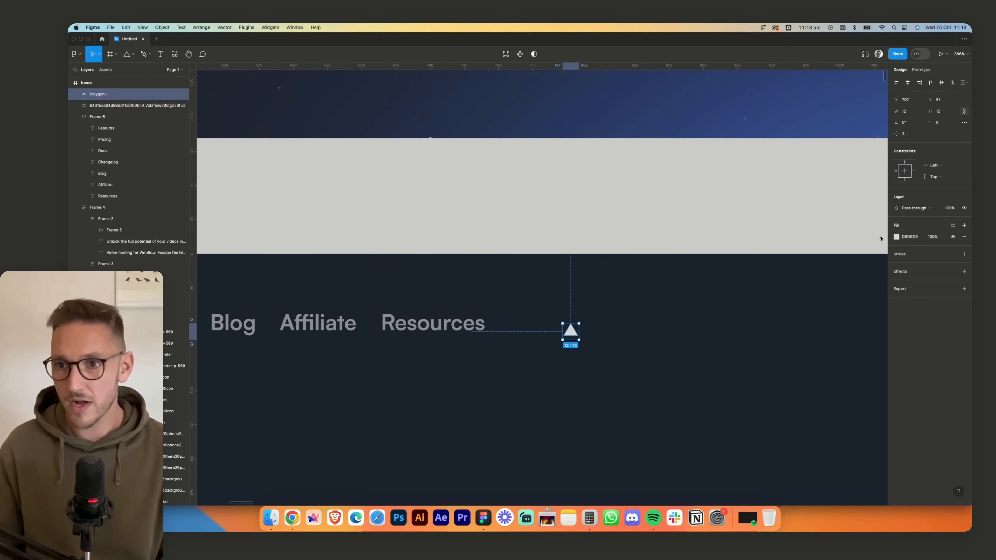
- Set the triangle's fill to FFFFFF at 50% opacity
text(FFFFFF)
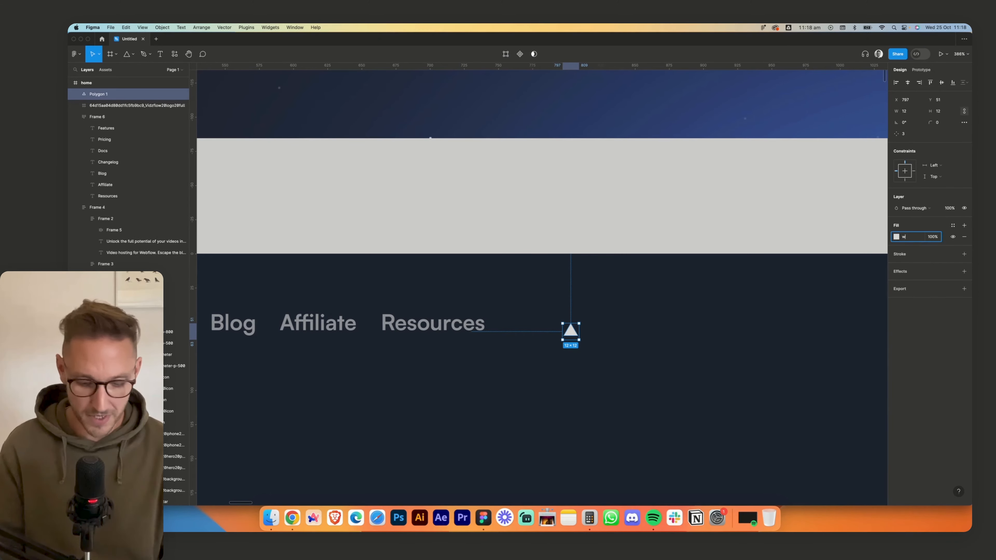
key(Tab)
text(50)
key(Return)
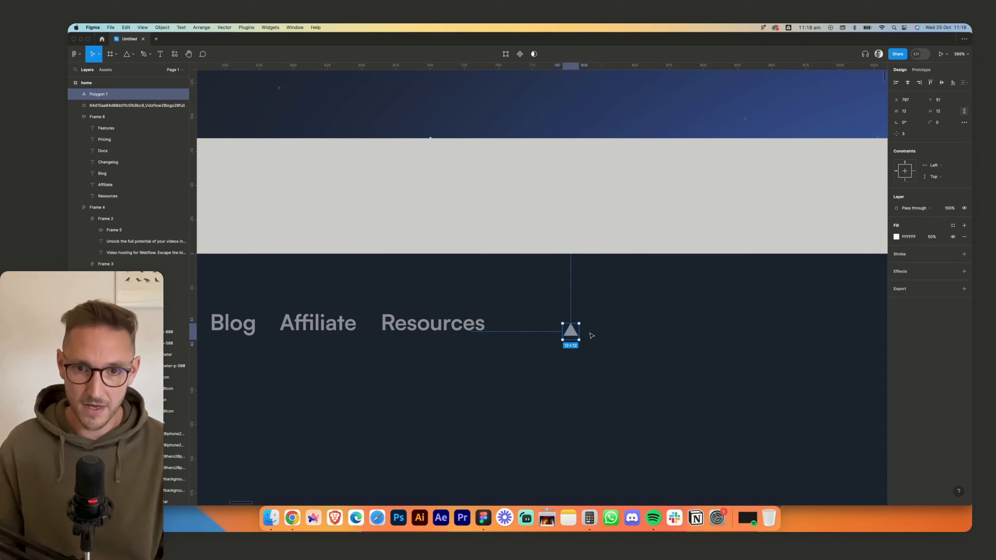
- Apply Outline stroke to the triangle beside the Resources link
scroll(586, 340, up, 10)
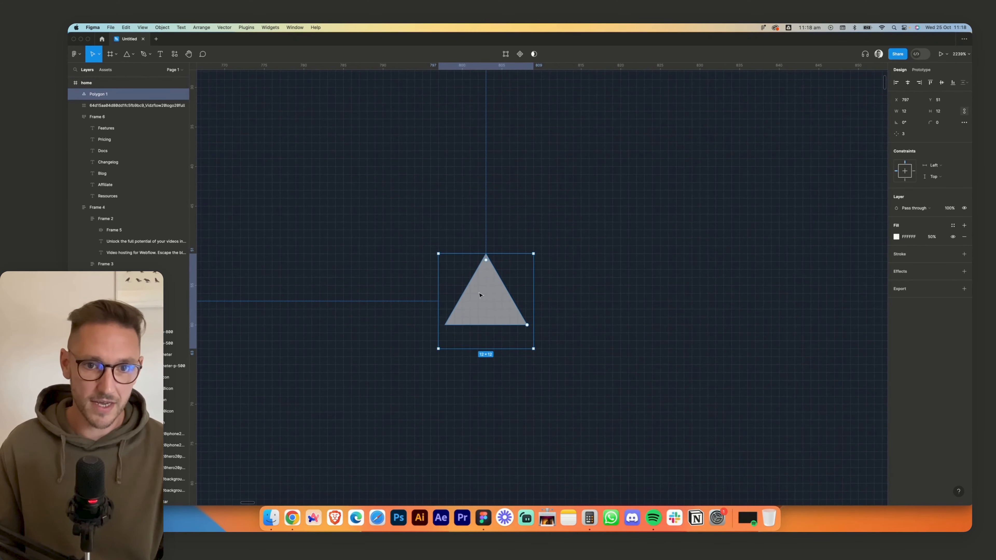
right_click(480, 295)
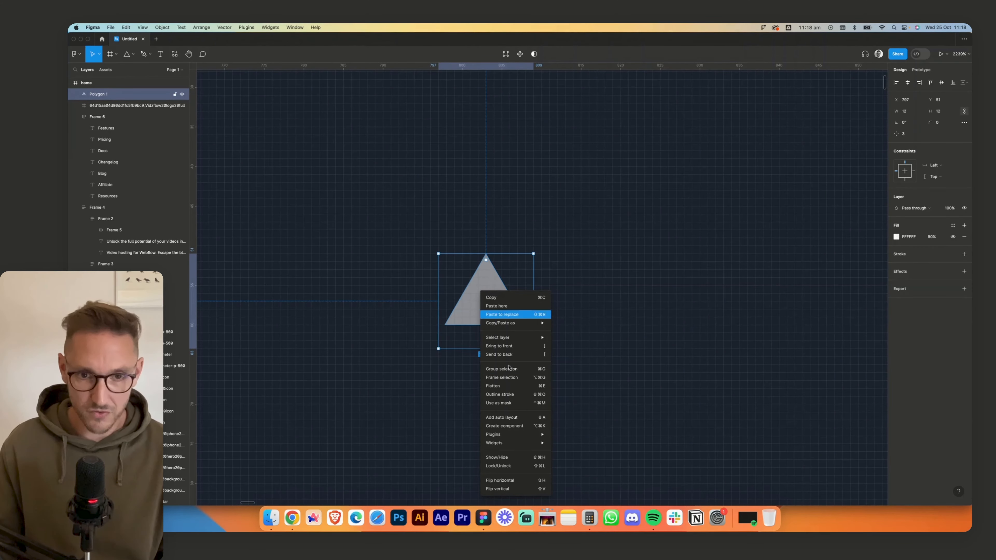
click(516, 394)
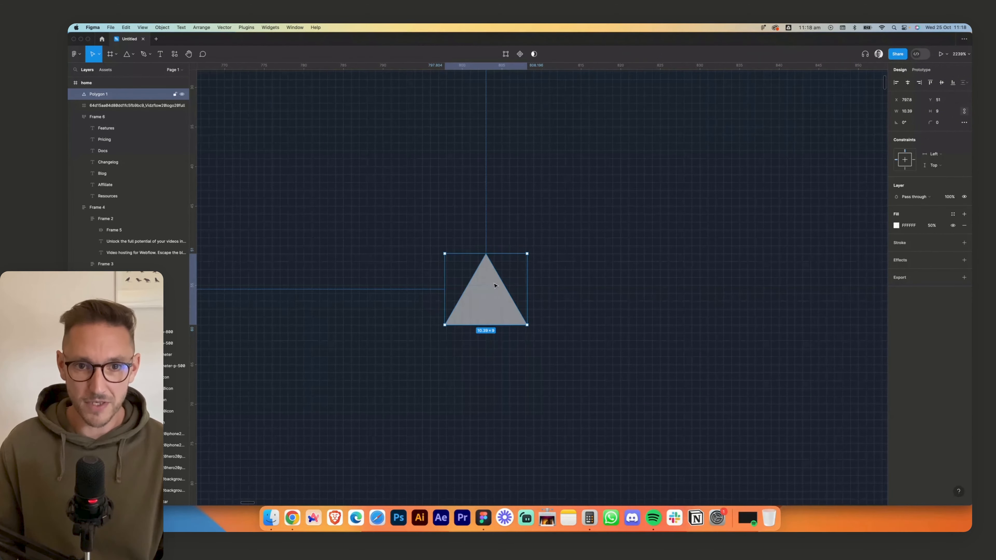
- Set the triangle's height to 8 with proportions locked and rotate it 180° so it points down
scroll(498, 285, down, 6)
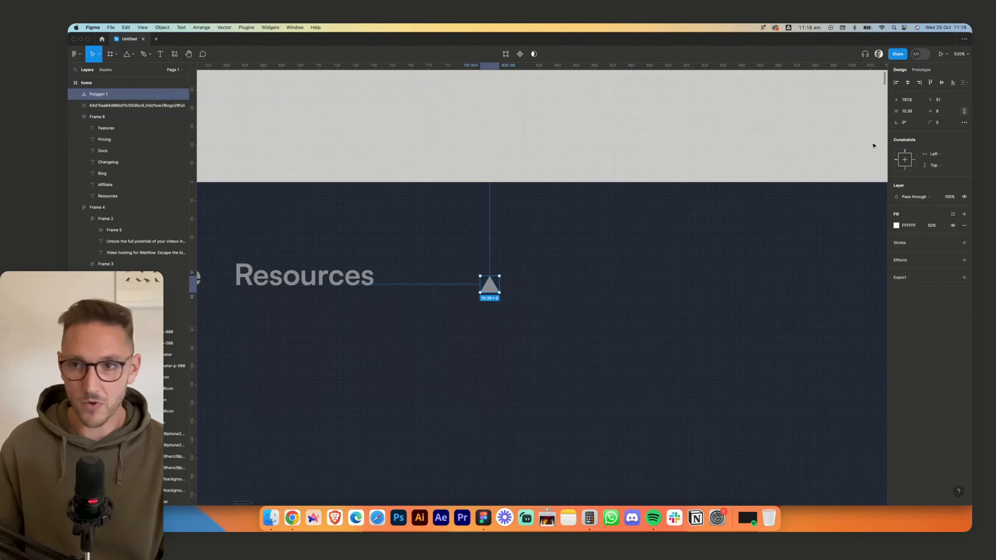
text(8)
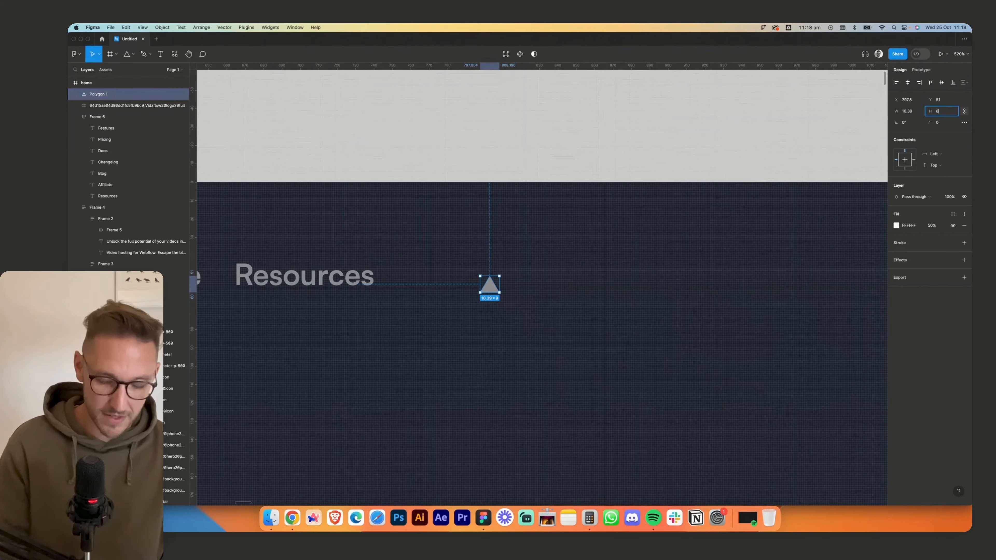
key(Return)
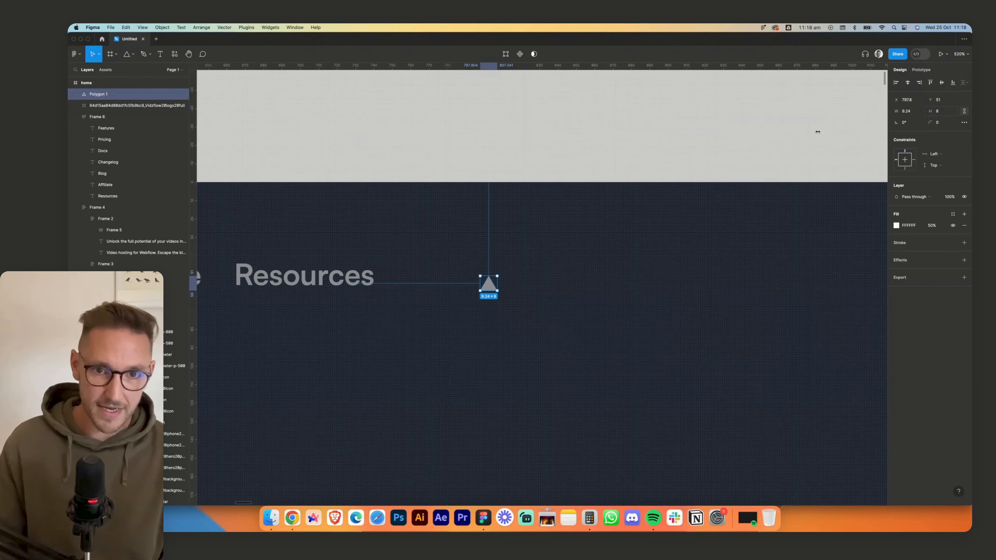
drag(501, 274, 448, 322)
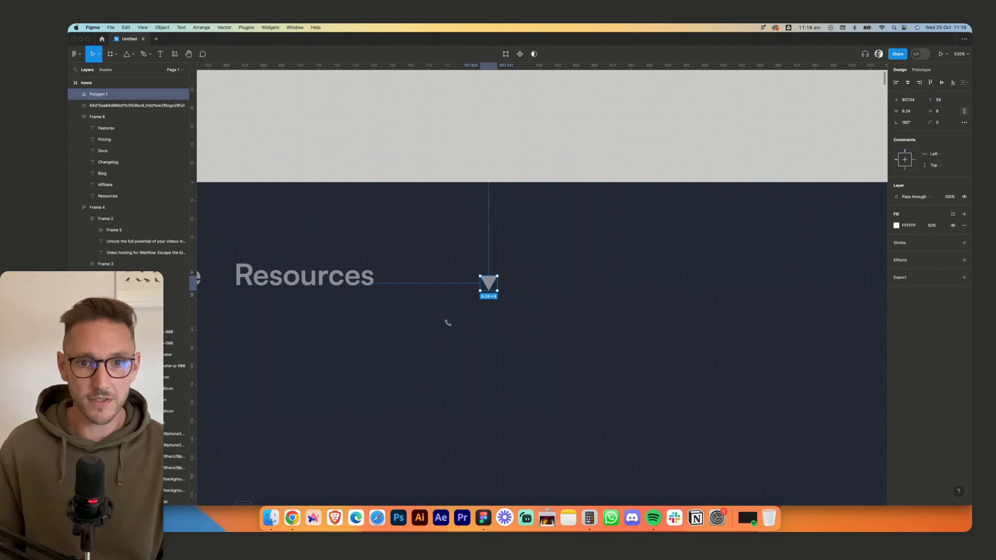
- Place the triangle after the Resources text and wrap both in a horizontal auto layout, vertically centred with a gap of 8
drag(489, 282, 429, 275)
click(350, 283)
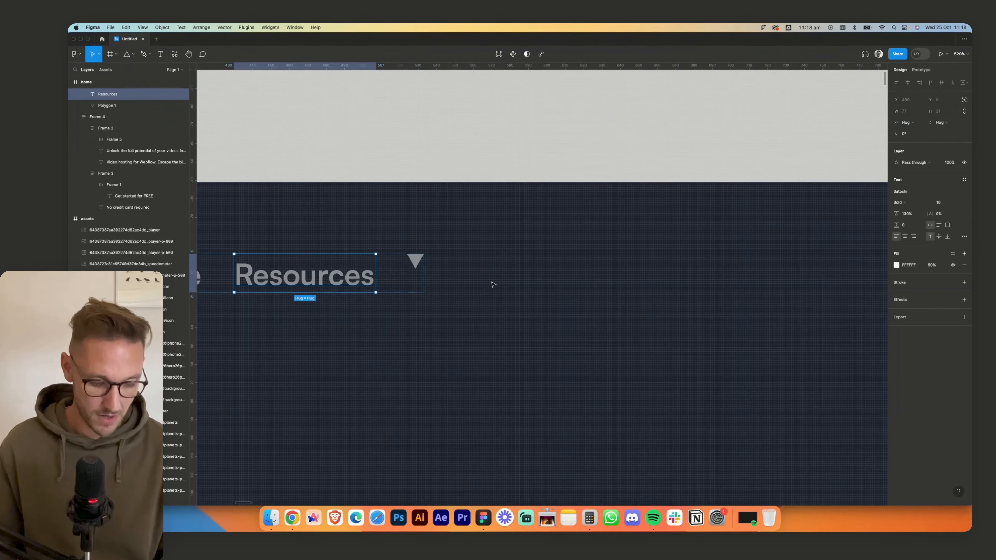
scroll(509, 274, left, 3)
shift+click(521, 262)
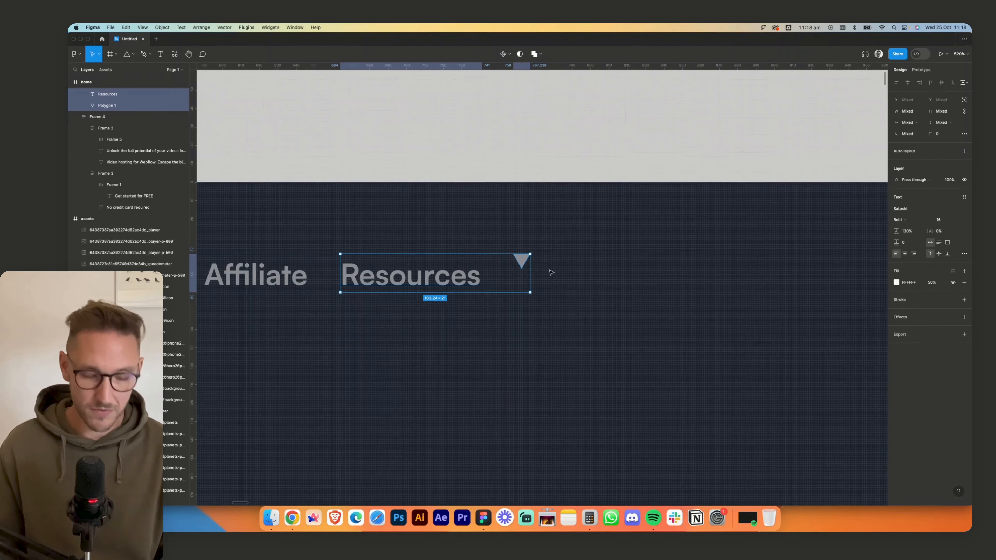
key(shift+a)
click(930, 191)
click(904, 199)
text(8)
key(Return)
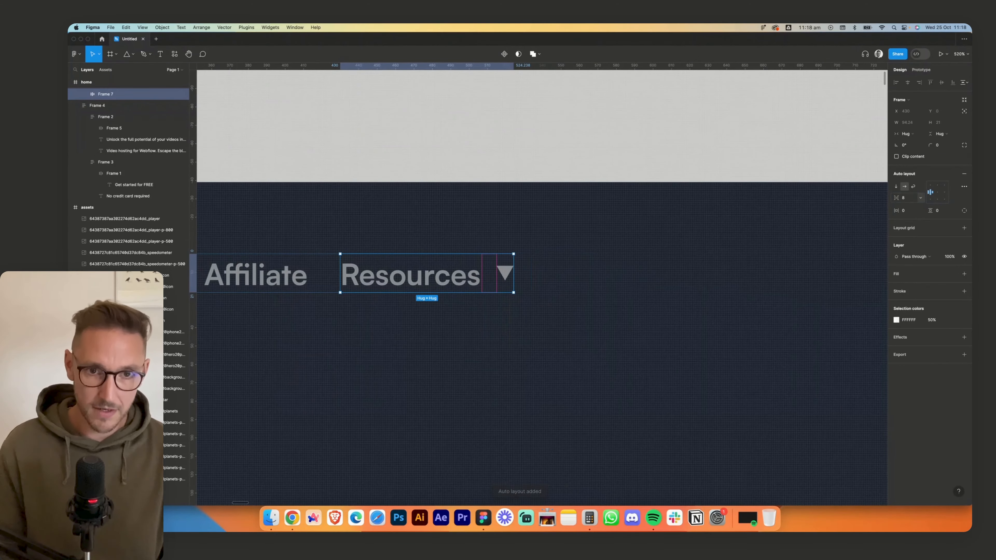
click(619, 233)
- Set the width of the triangle beside Resources to 8
scroll(616, 233, down, 6)
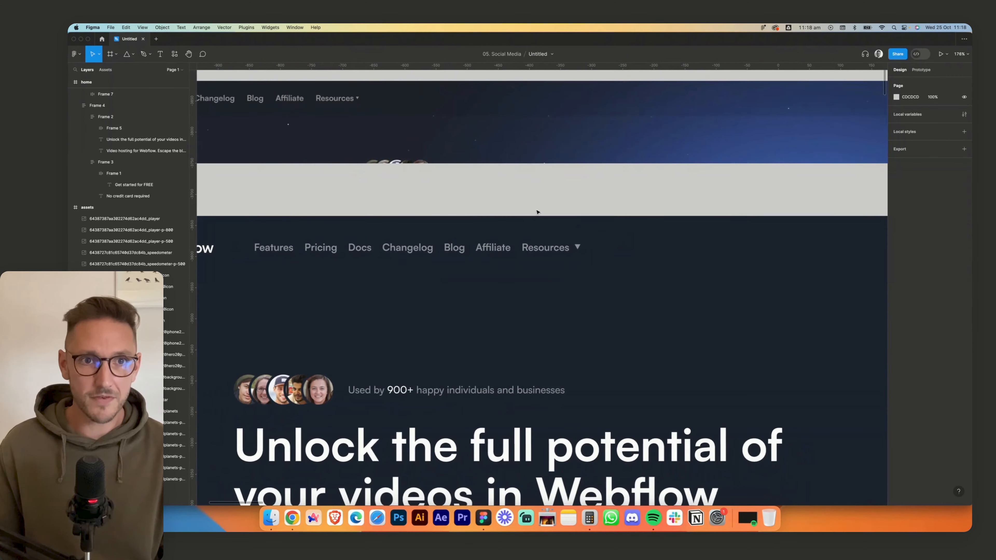
scroll(589, 236, up, 5)
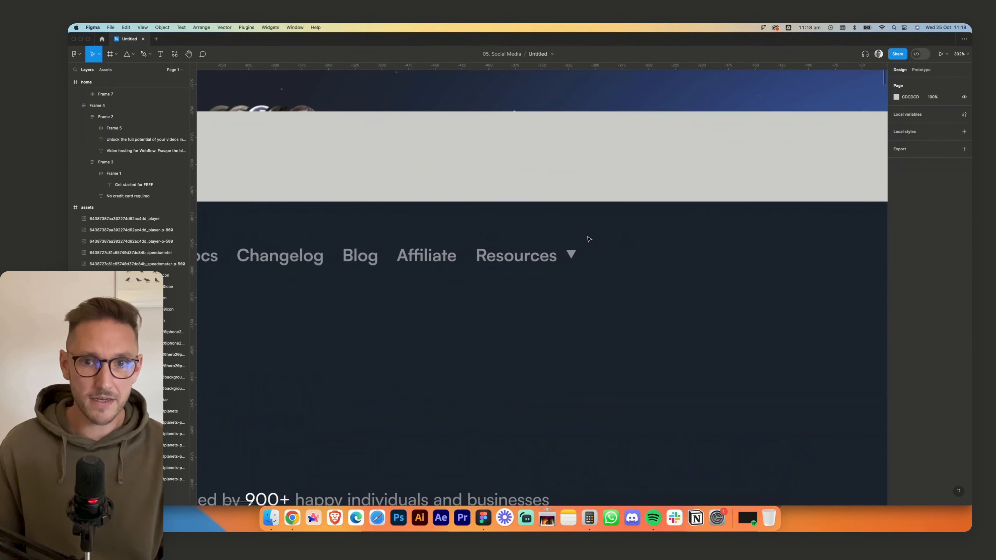
double_click(570, 257)
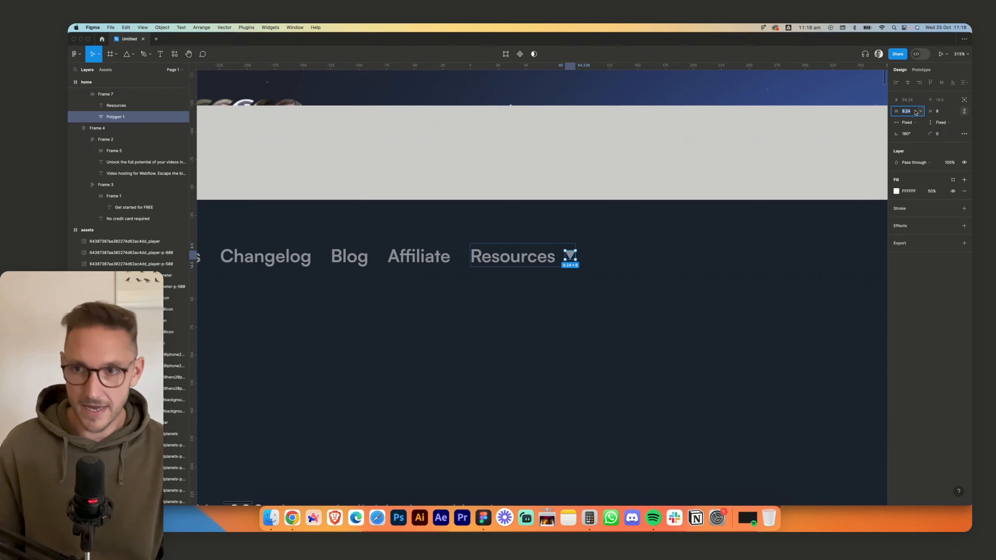
text(8)
key(Return)
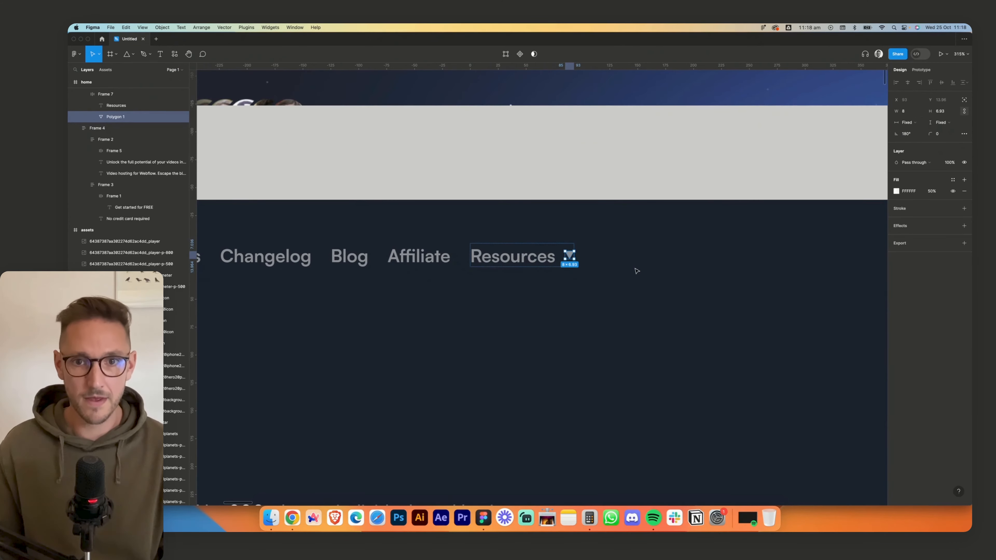
key(Escape)
- Duplicate the Resources link with its arrow and move the copy to the start of the navigation row
scroll(574, 296, down, 8)
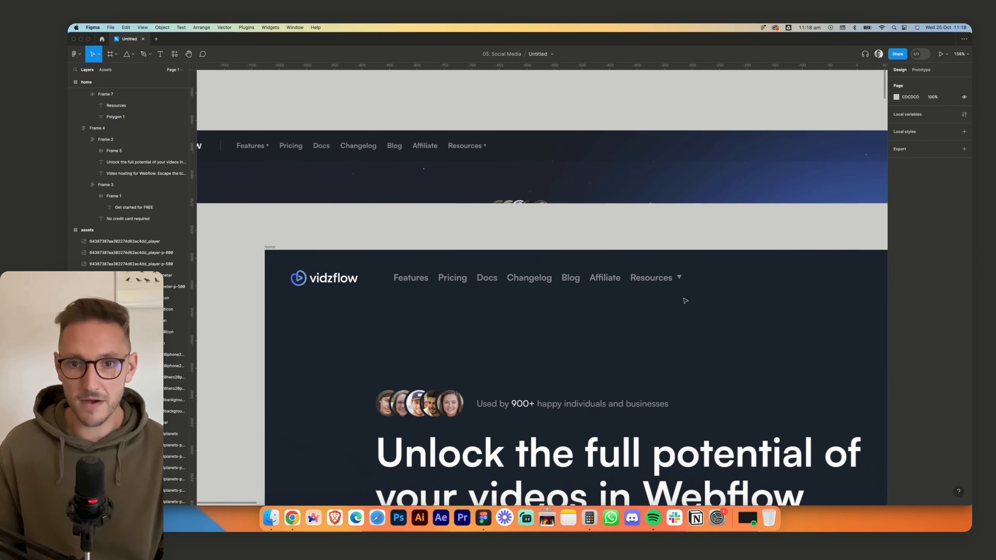
double_click(666, 279)
key(super+d)
key(Left)
key(Left)
key(Left)
key(Left)
key(Left)
key(Left)
key(Left)
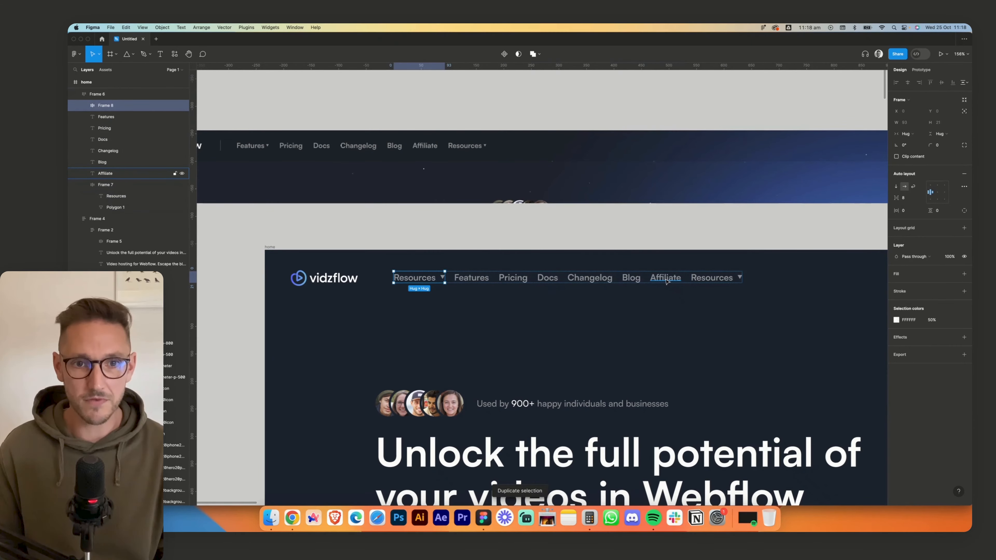
- Change the copied link's text to Features and delete the original Features link without an arrow
double_click(424, 279)
text(Features)
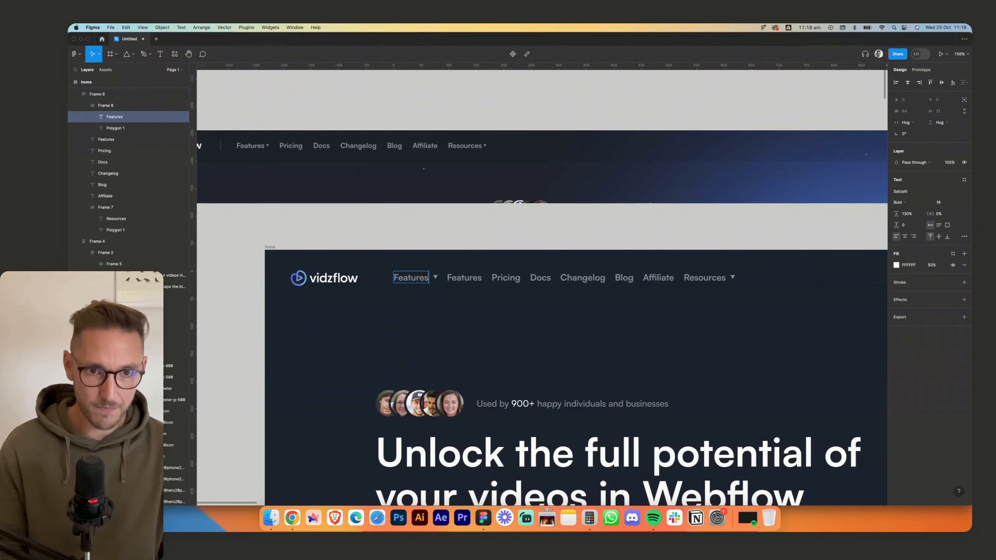
click(463, 277)
key(Delete)
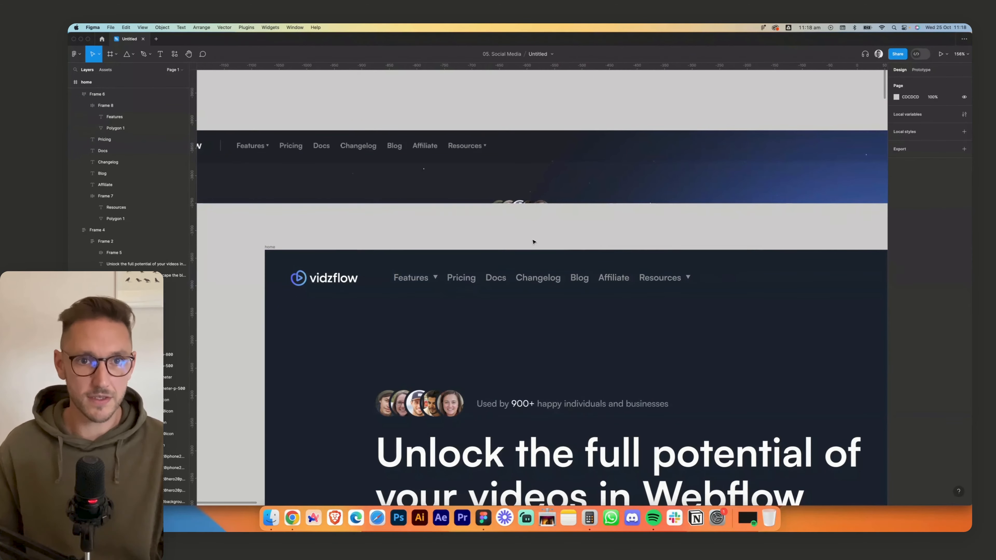
- Set the spacing between the navigation links to 20 and move the row away from the logo to X 334
click(553, 274)
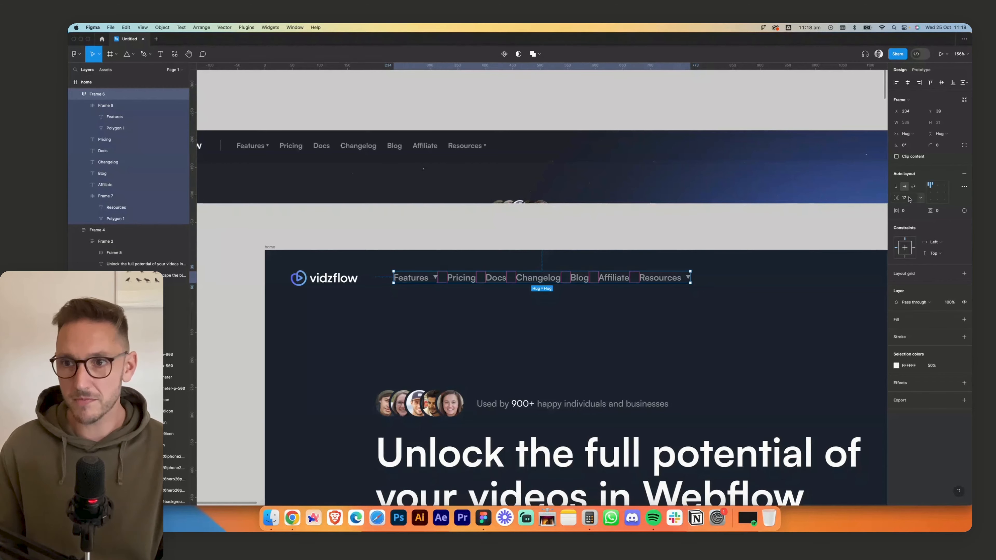
text(20)
key(Return)
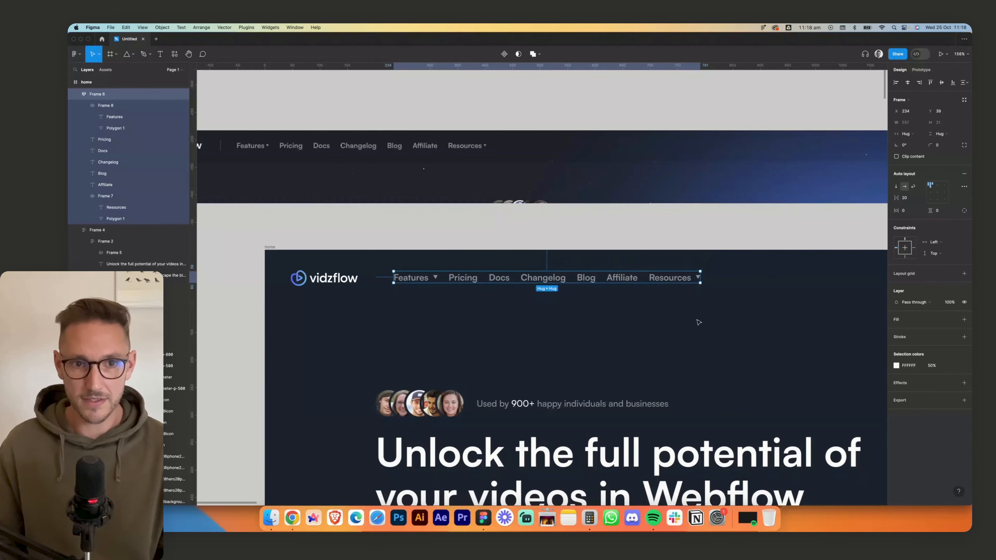
click(548, 304)
drag(533, 284, 589, 287)
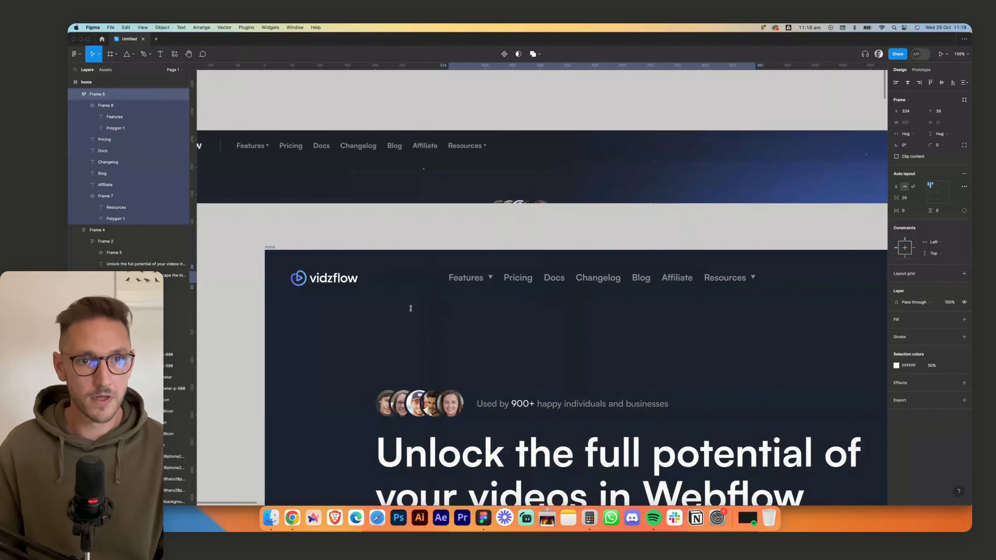
click(409, 308)
- Draw a vertical divider line about 29 long between the logo and the navigation links
click(133, 54)
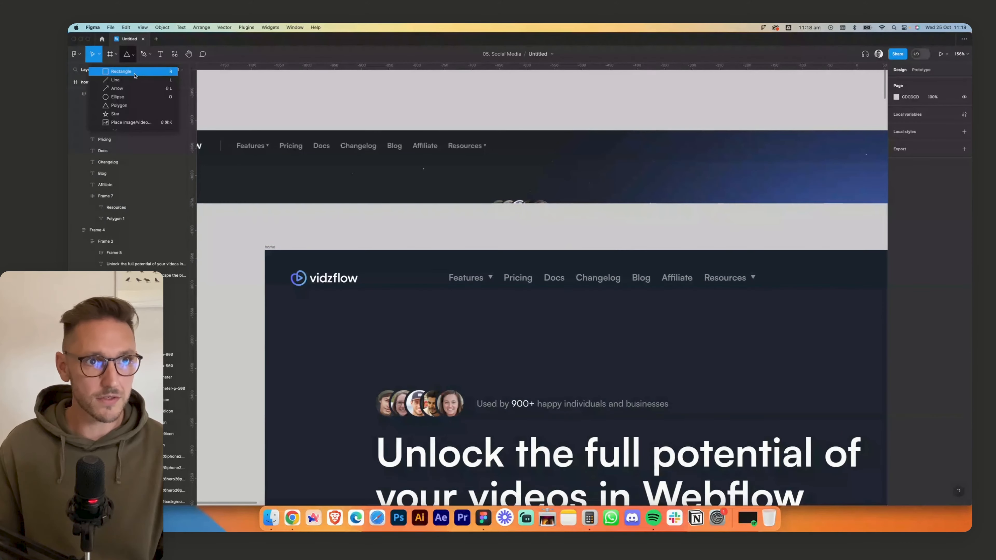
key(l)
drag(383, 271, 383, 286)
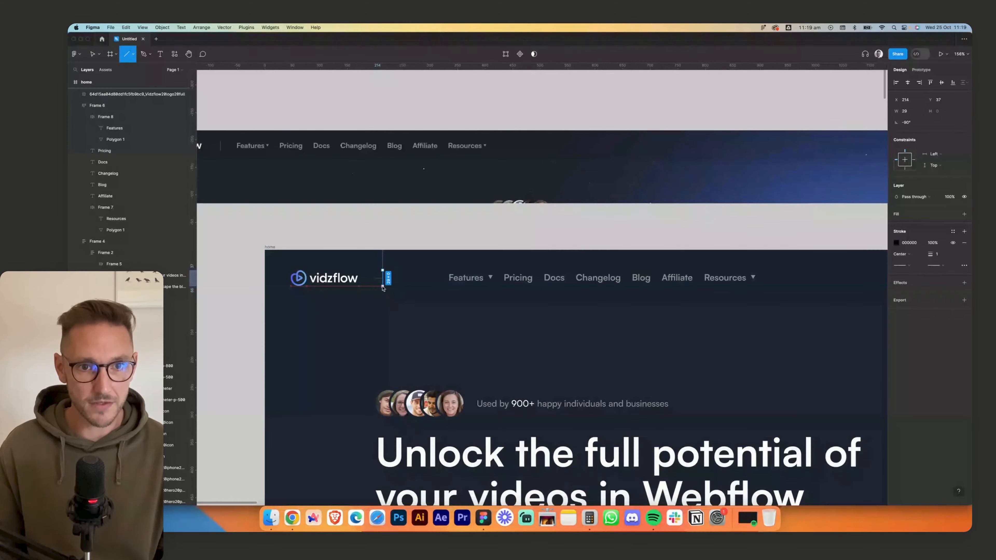
- Set the divider line's stroke to FFFFFF at 50% opacity
click(909, 242)
text(fff)
key(Tab)
text(50)
key(Return)
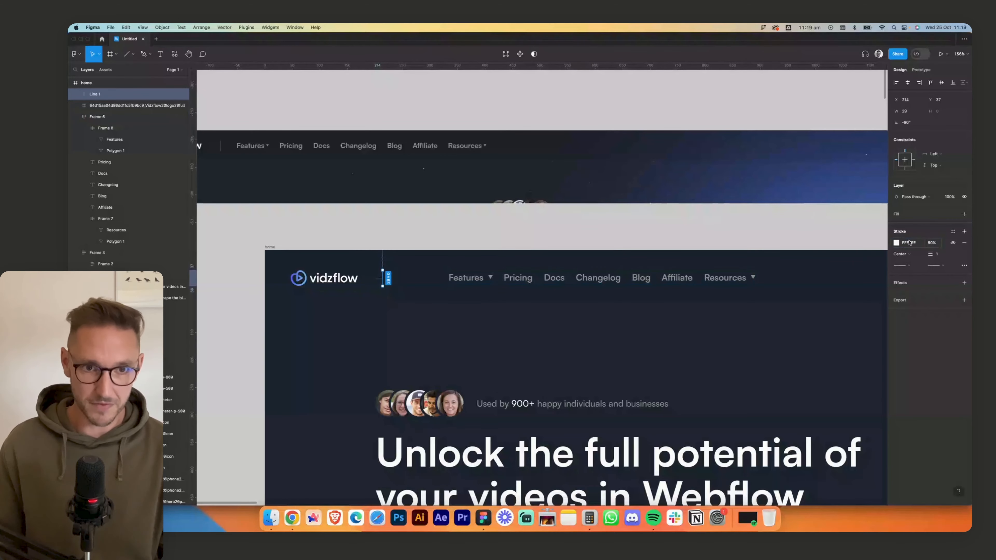
click(401, 248)
- Set the divider line's stroke opacity to 30%
scroll(399, 248, down, 1)
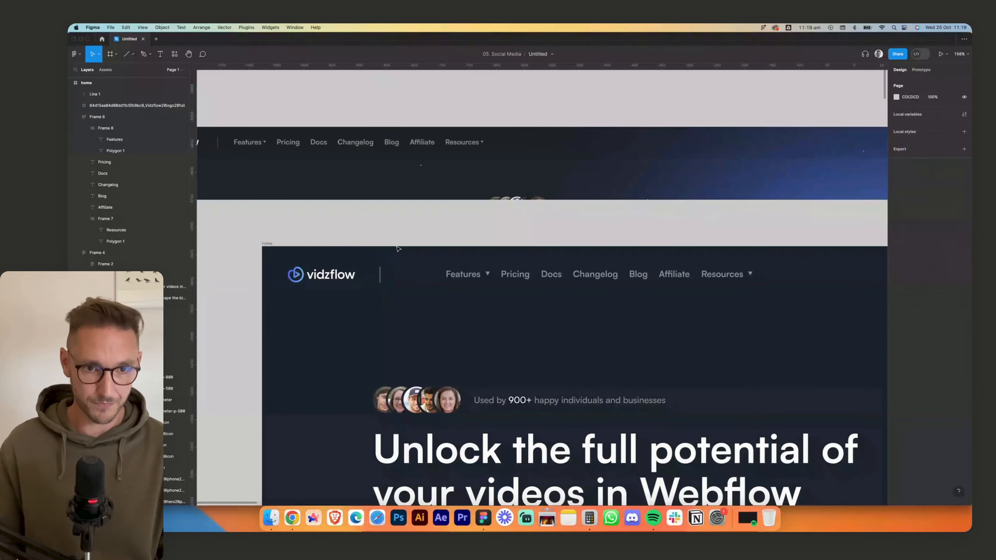
click(379, 269)
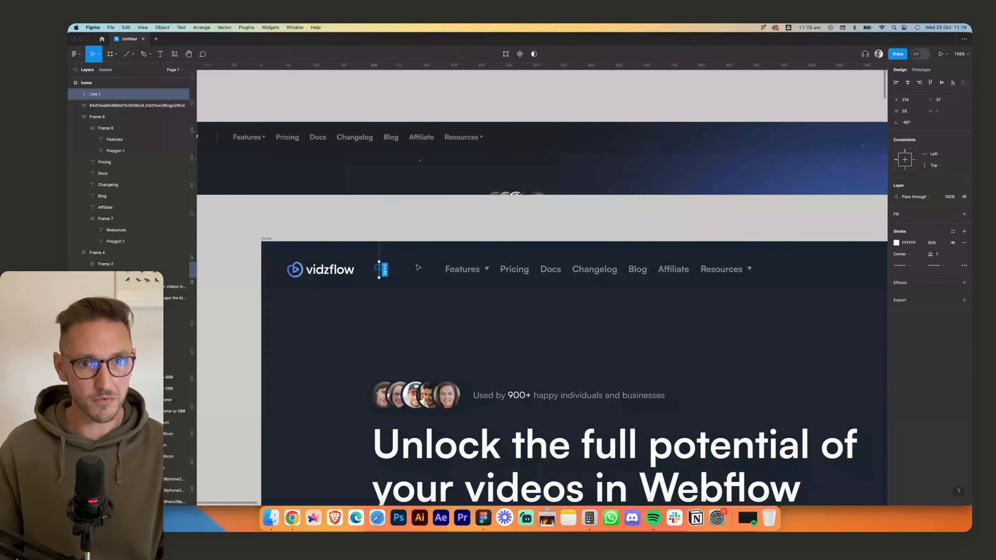
click(936, 243)
text(30)
key(Return)
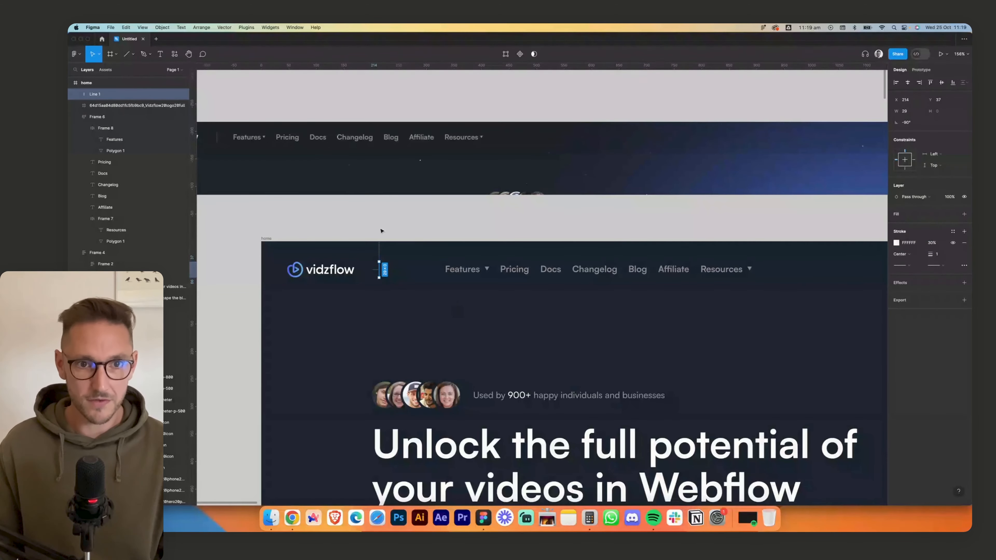
click(381, 231)
- Wrap the logo, divider line and navigation links in one horizontal auto layout with a gap of 32
click(330, 270)
shift+click(463, 269)
shift+click(379, 269)
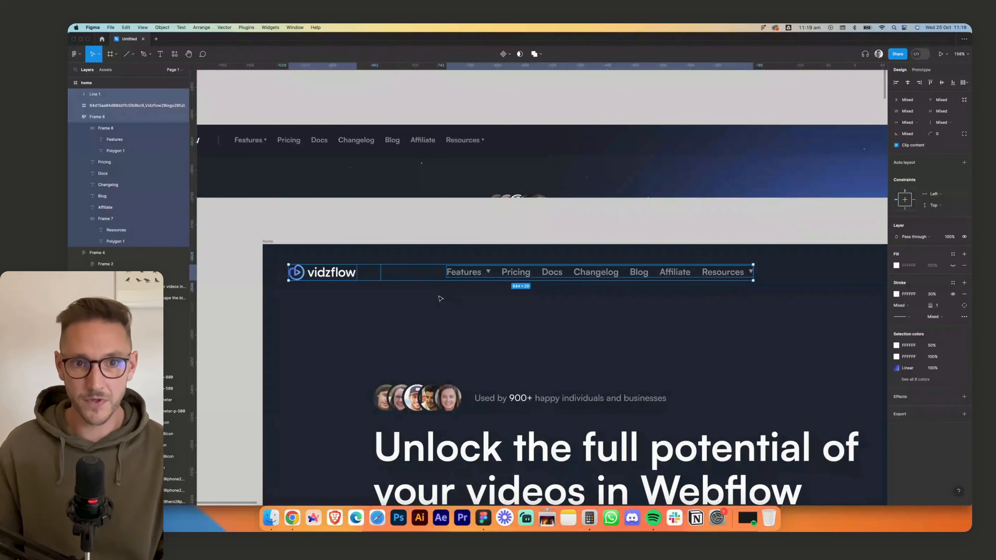
key(shift+a)
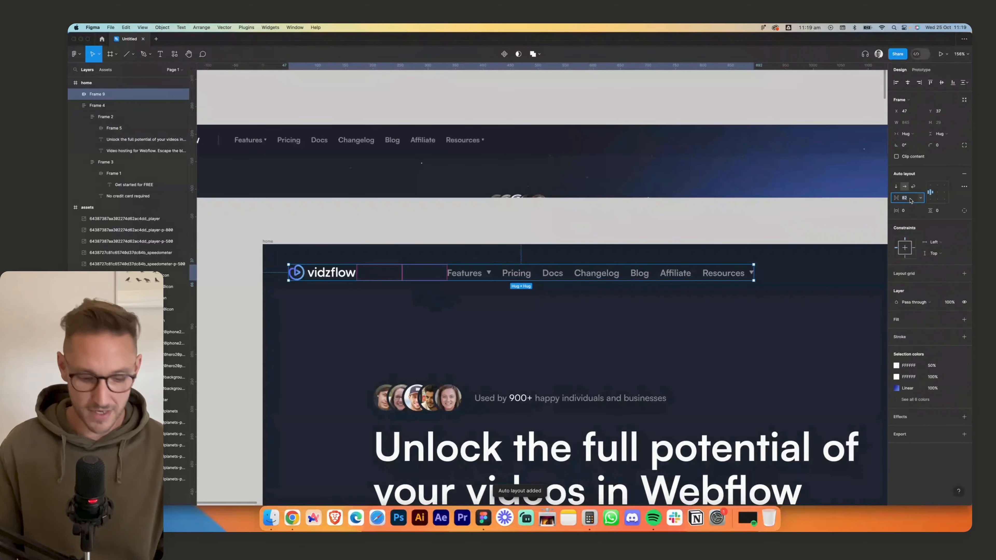
text(32)
key(Return)
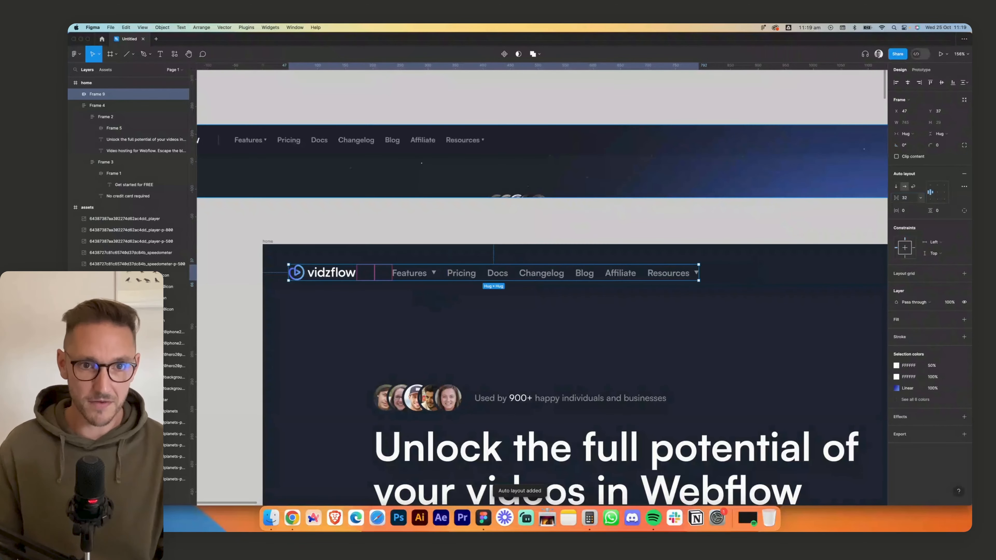
click(638, 244)
- Duplicate the hero's Get started for FREE button into the right end of the navigation bar, at about X 1057, Y 17
scroll(643, 242, down, 5)
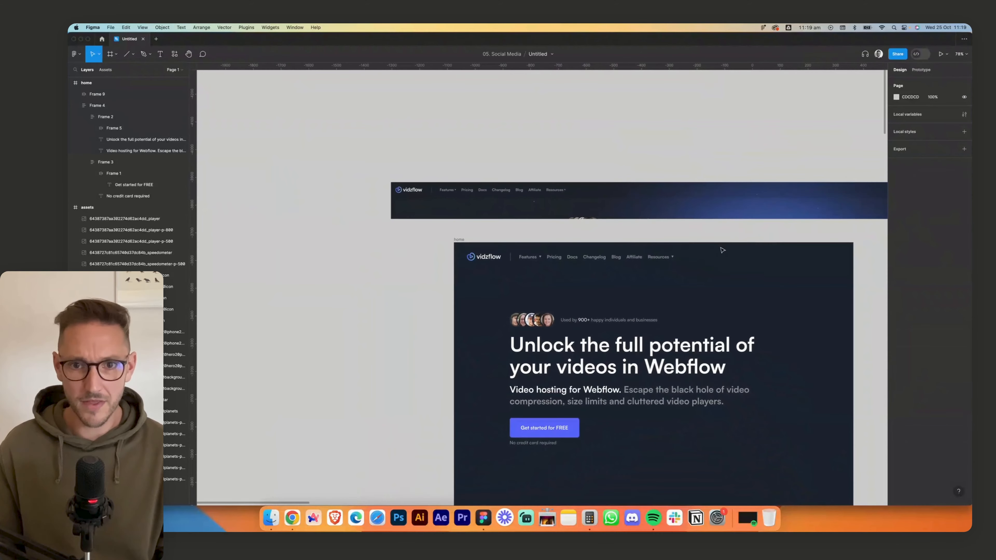
drag(740, 253, 663, 222)
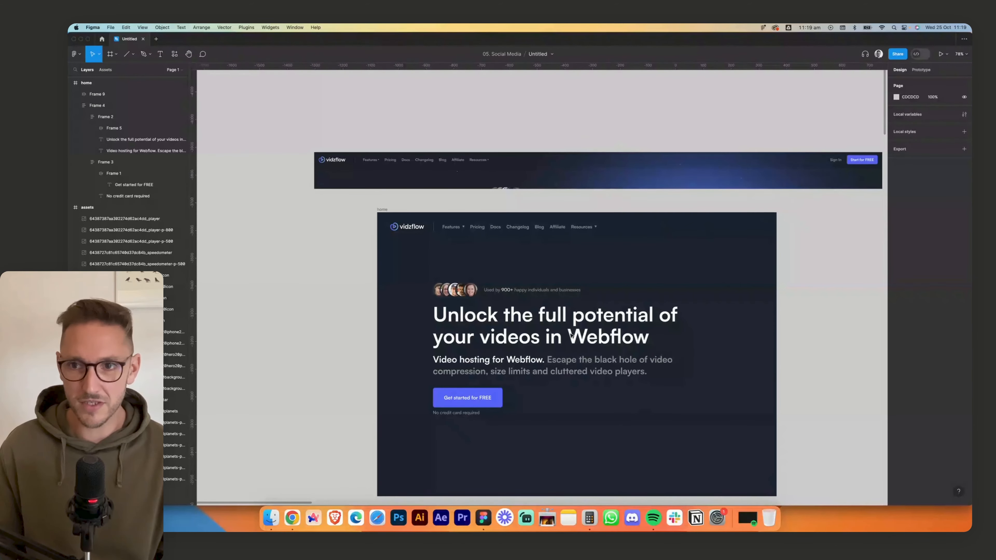
double_click(476, 399)
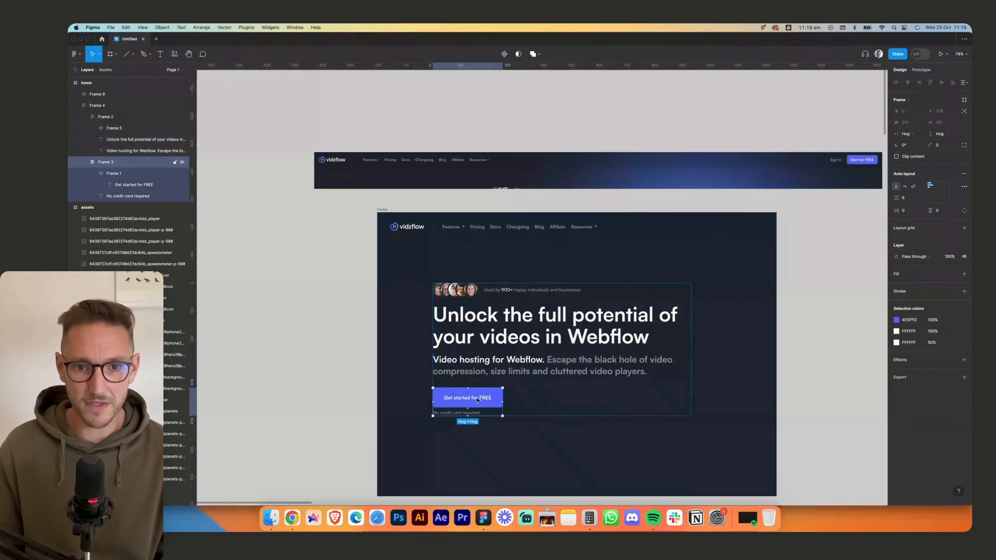
double_click(464, 401)
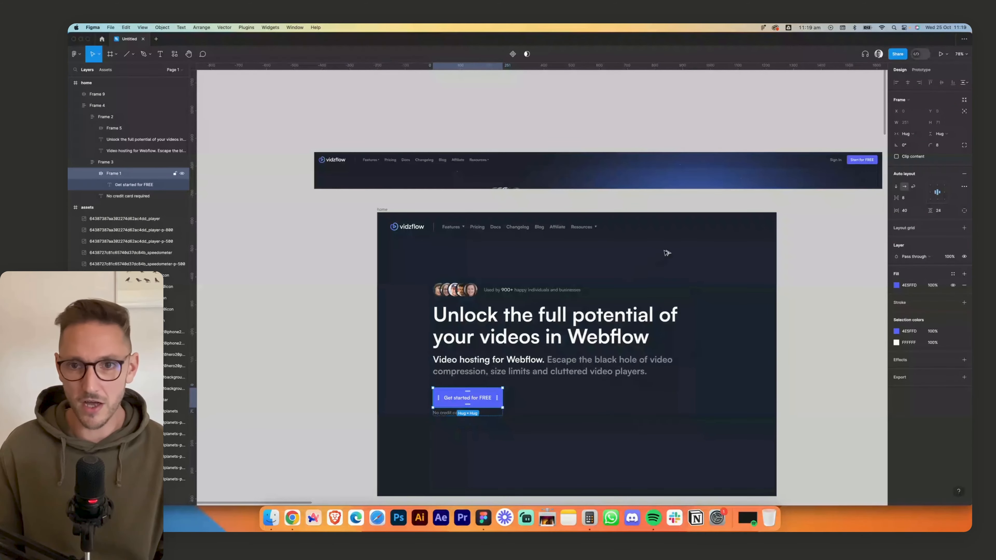
drag(667, 253, 703, 231)
scroll(763, 220, up, 5)
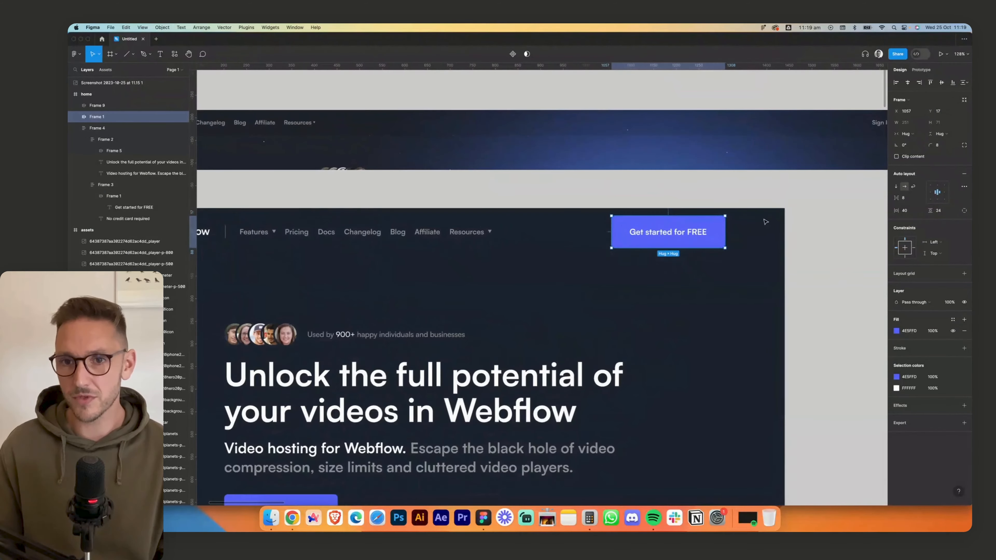
scroll(765, 221, right, 5)
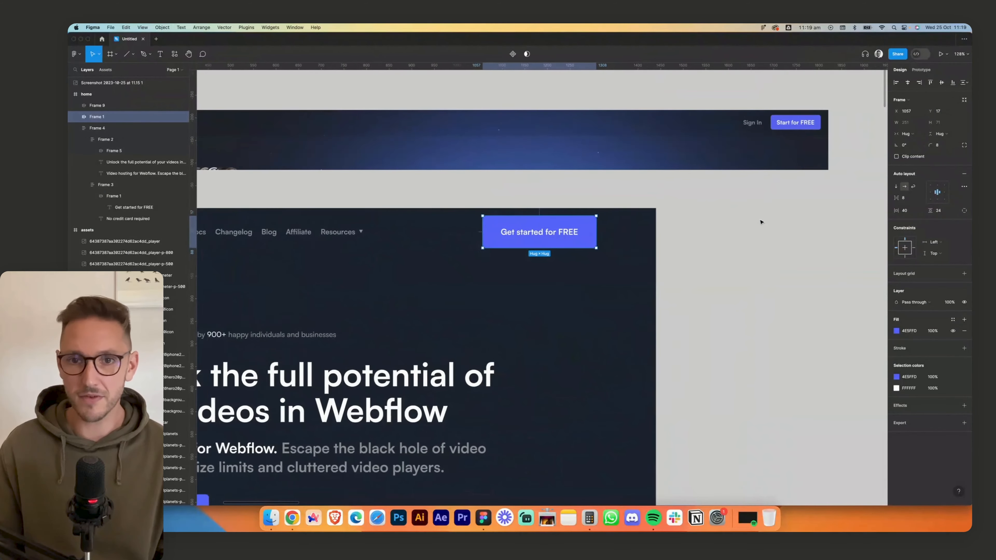
- Change the duplicated navigation button's label to "Start for FREE"
double_click(529, 234)
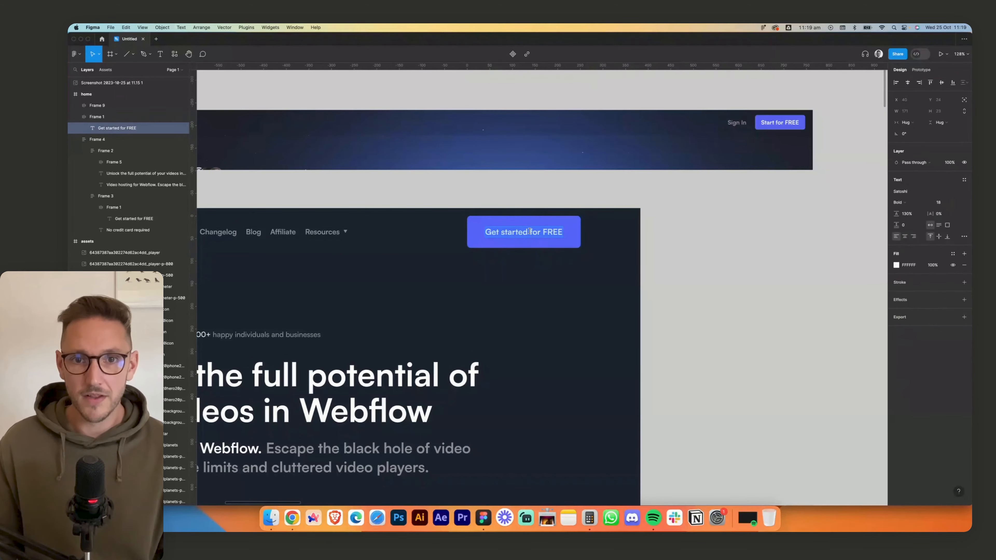
text(Start for FREE)
key(Escape)
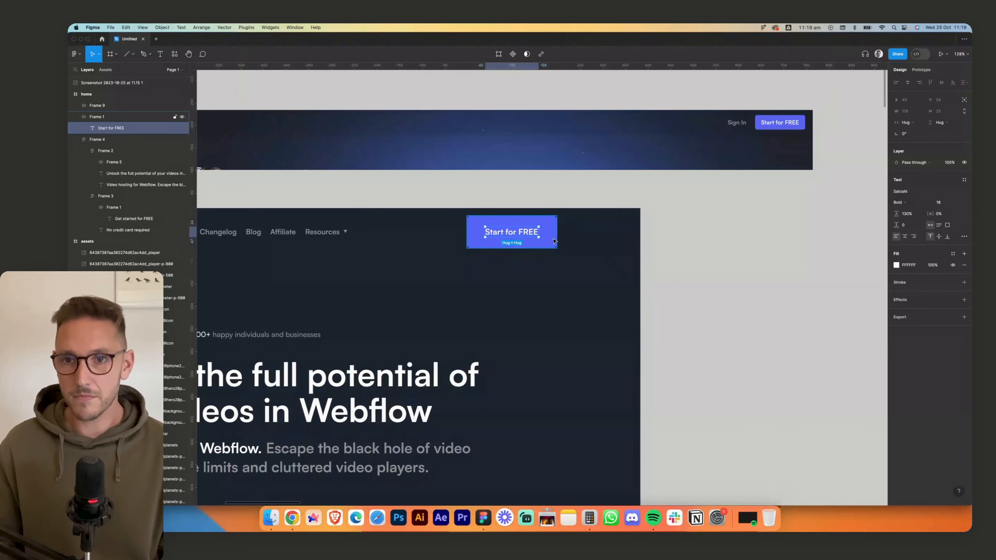
- Set the Start for FREE button's horizontal padding to 24 and vertical padding to 12
key(Escape)
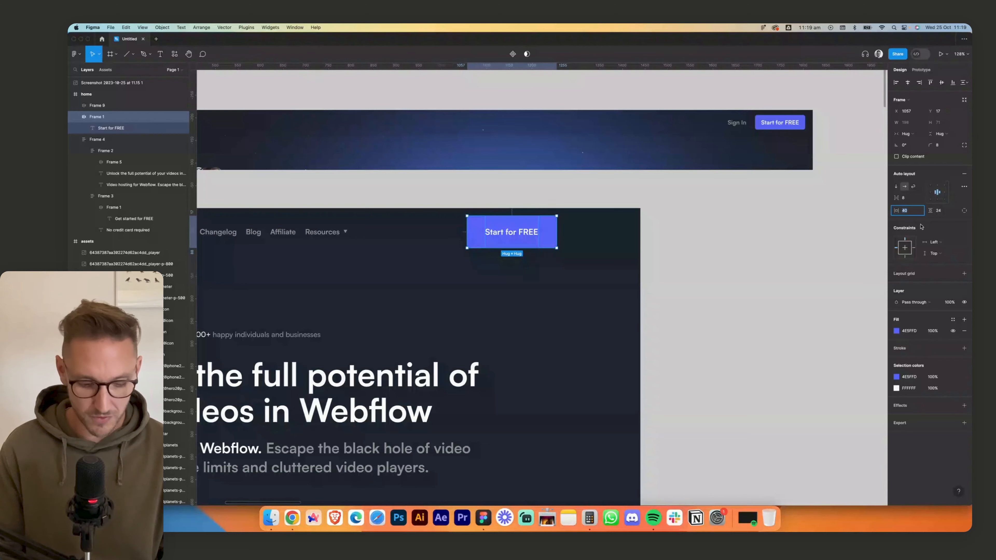
key(Tab)
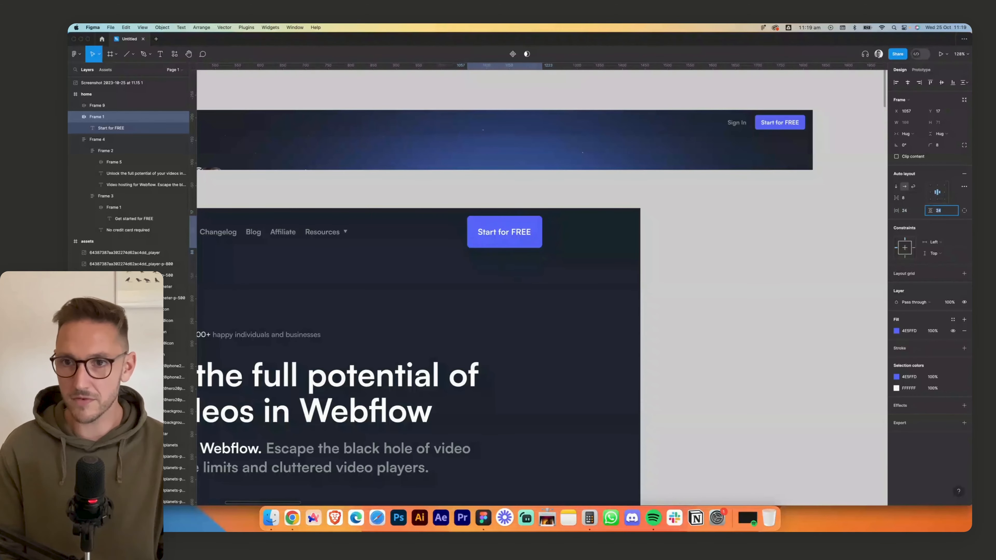
text(12)
key(Tab)
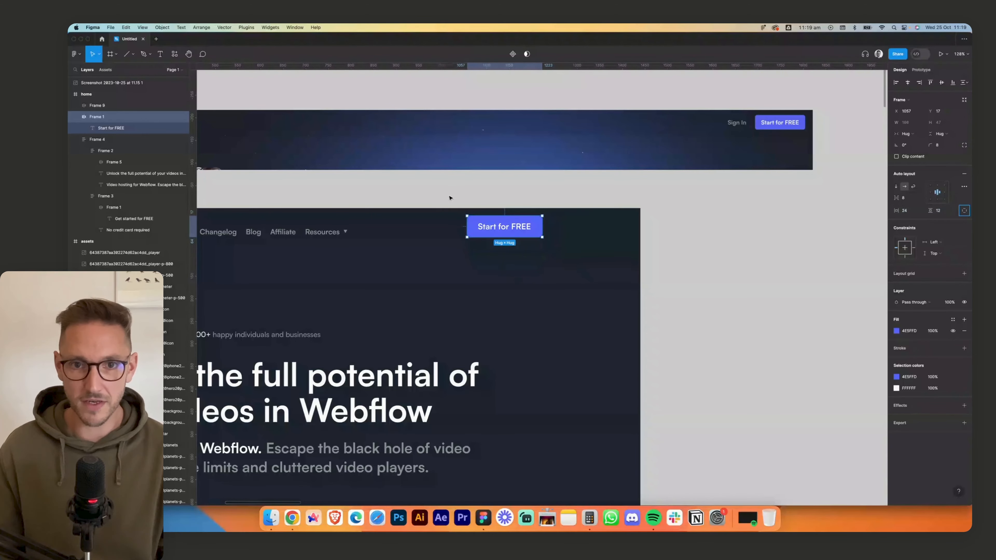
- Move the Start for FREE button closer to the home frame's right edge and set its label's font size to 16
drag(519, 229, 586, 232)
key(Return)
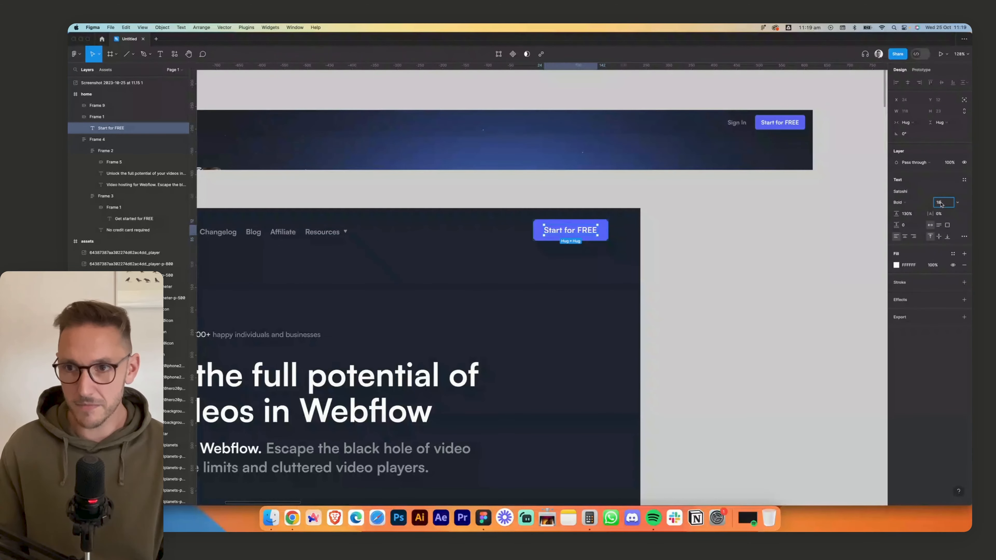
click(803, 238)
- Add a "Sign In" text link left of the Start for FREE button, in the button label's style with a 50% opacity white fill
drag(545, 237, 522, 233)
double_click(594, 232)
double_click(521, 232)
text(S)
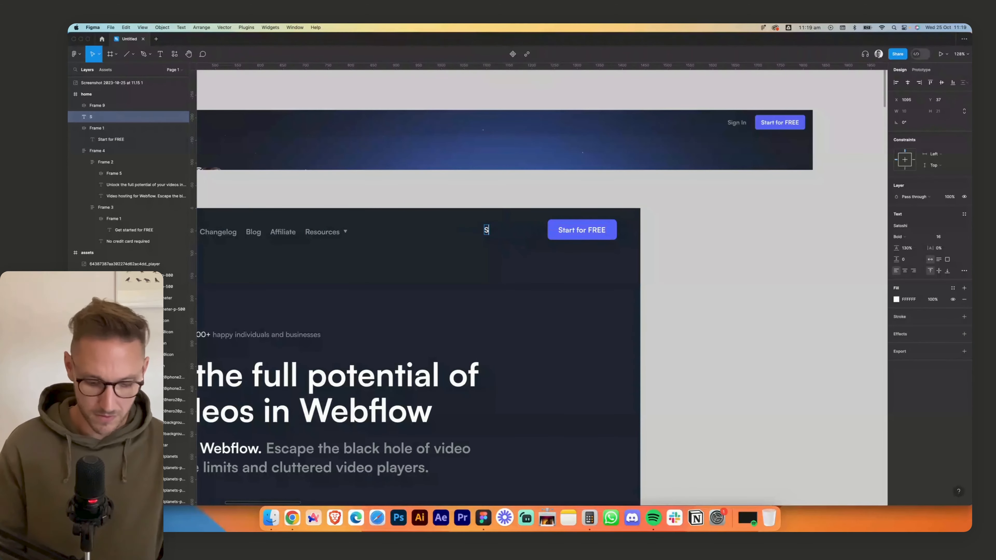
text(ign IN)
key(BackSpace)
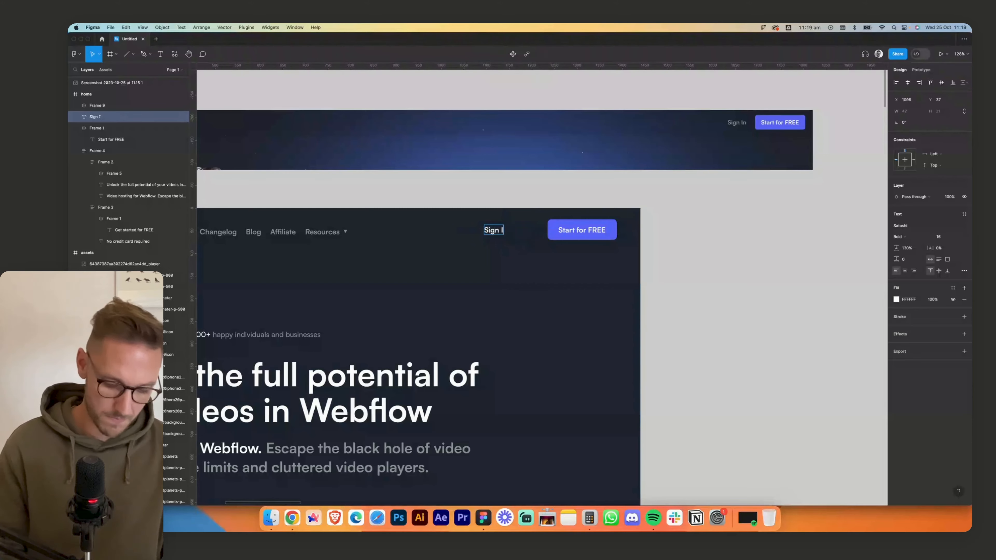
text(n)
key(Escape)
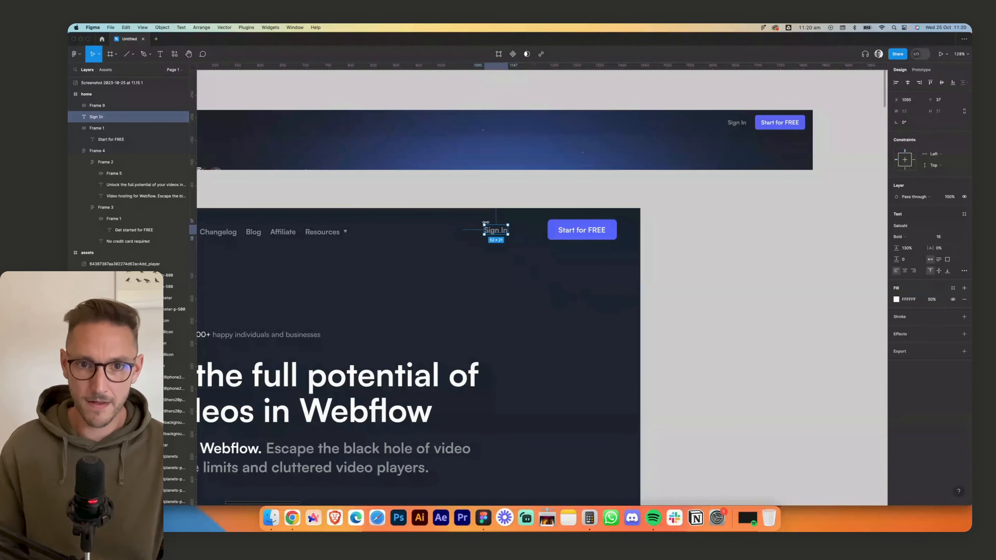
- Combine the Sign In link and Start for FREE button in an auto layout with a gap of 20
click(464, 220)
drag(465, 220, 619, 247)
key(shift+a)
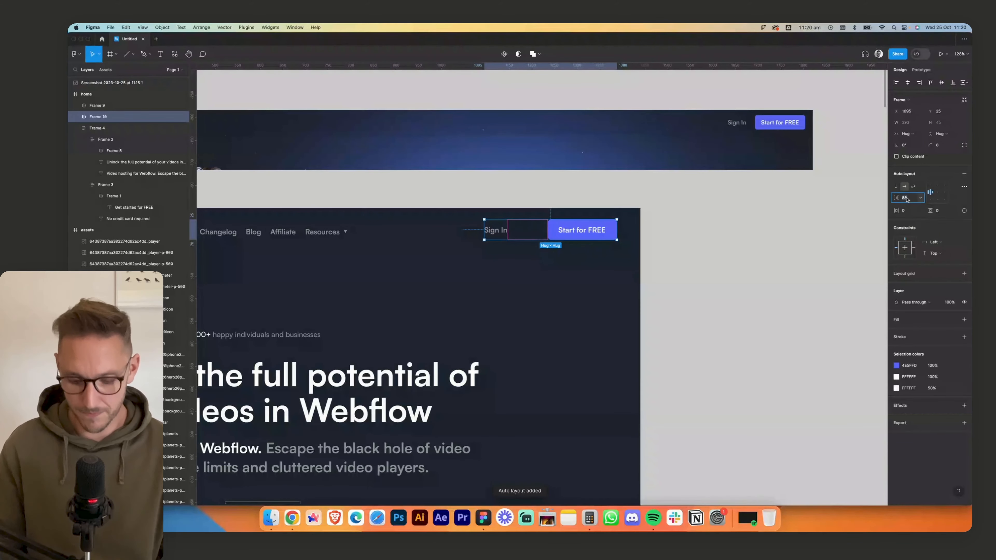
text(20)
key(Return)
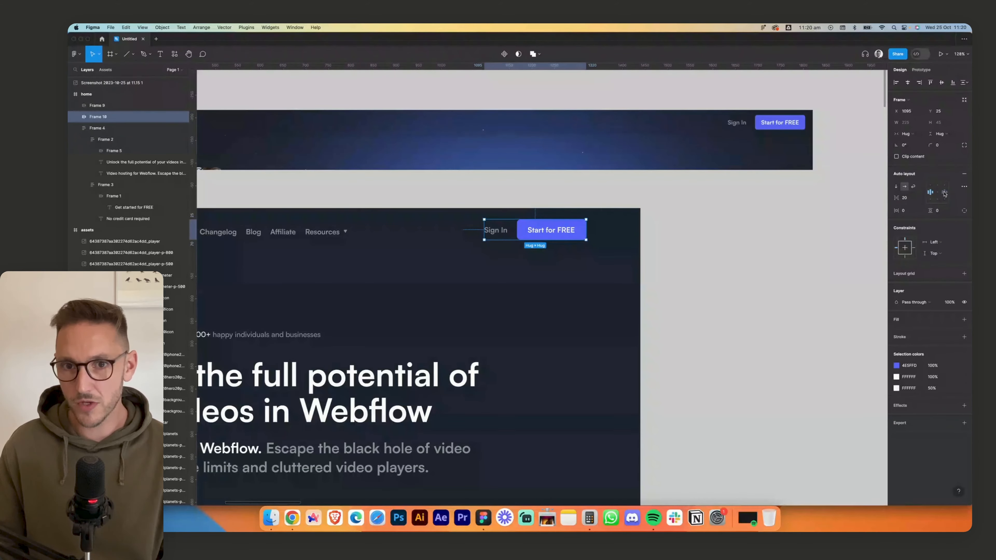
- Align the Sign In and button group's contents to the right and move the group right to about X 1165
click(596, 300)
drag(571, 237, 602, 237)
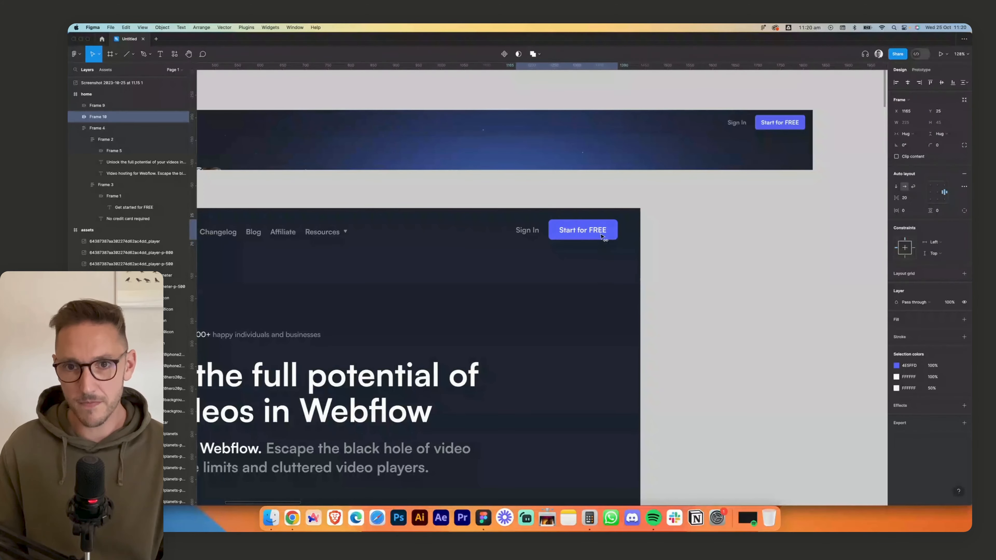
click(573, 302)
- Wrap the logo and links group and the Sign In group in one auto layout with an automatic gap and centre alignment
scroll(572, 302, down, 5)
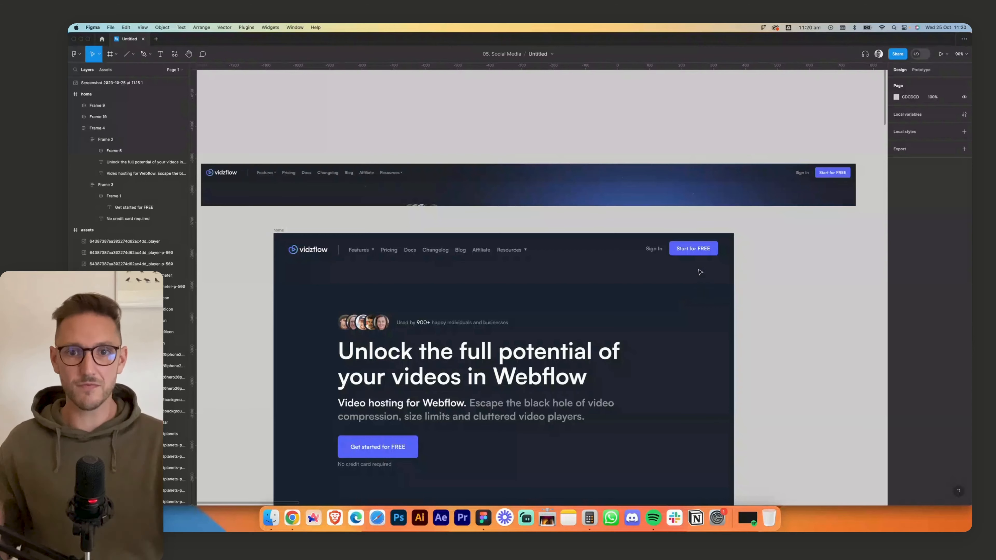
click(496, 254)
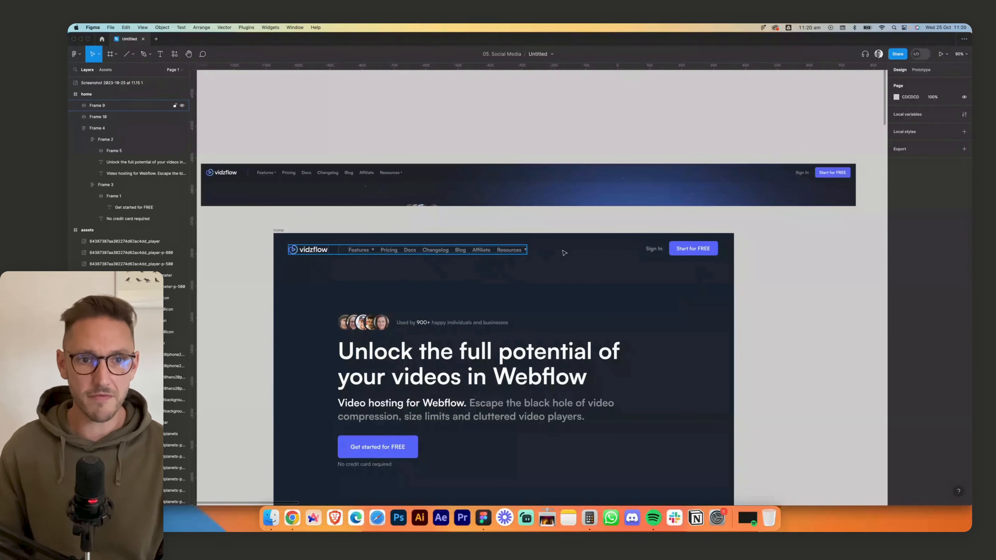
shift+click(709, 255)
key(shift+a)
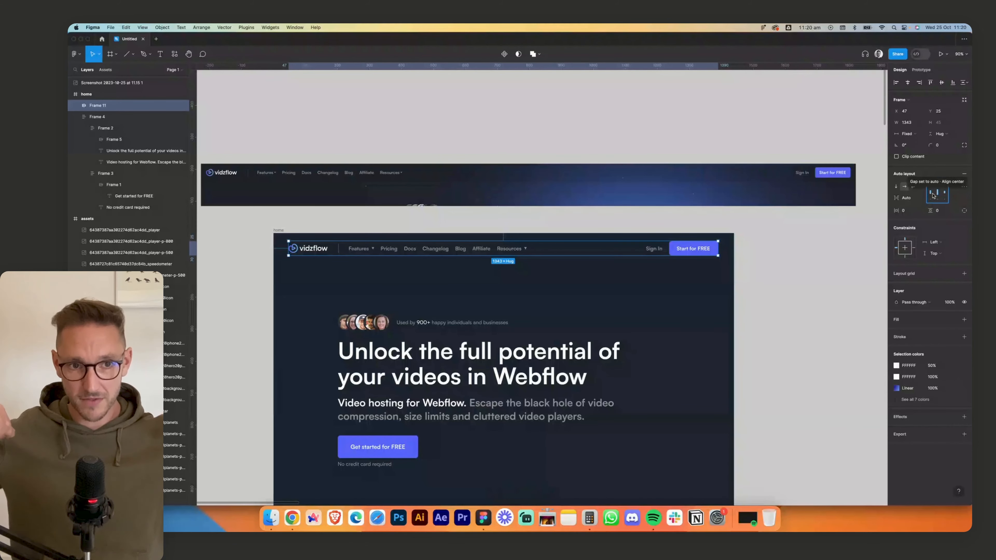
- Set the navigation bar frame's width to 1440 and its horizontal padding to 32
click(907, 122)
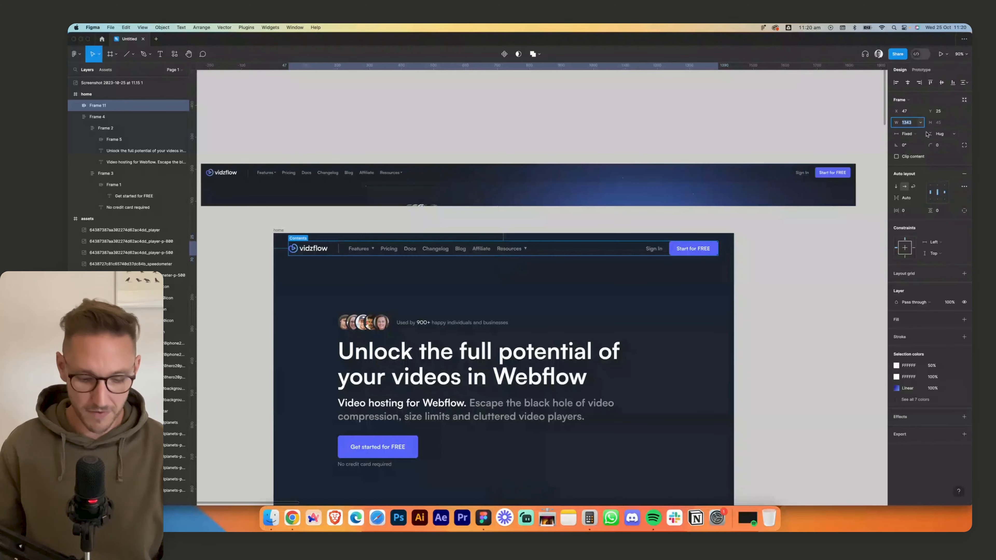
text(1440)
key(Return)
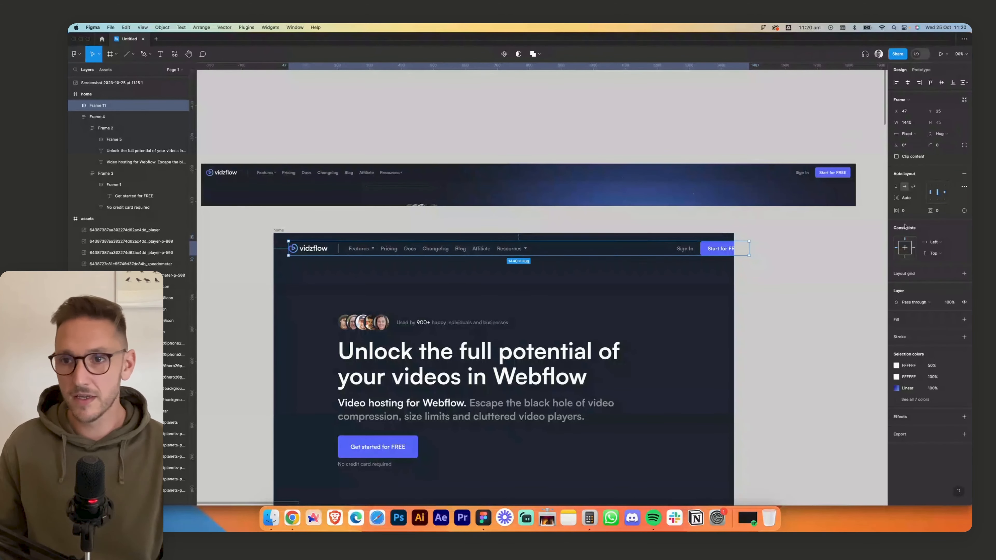
click(906, 211)
text(32)
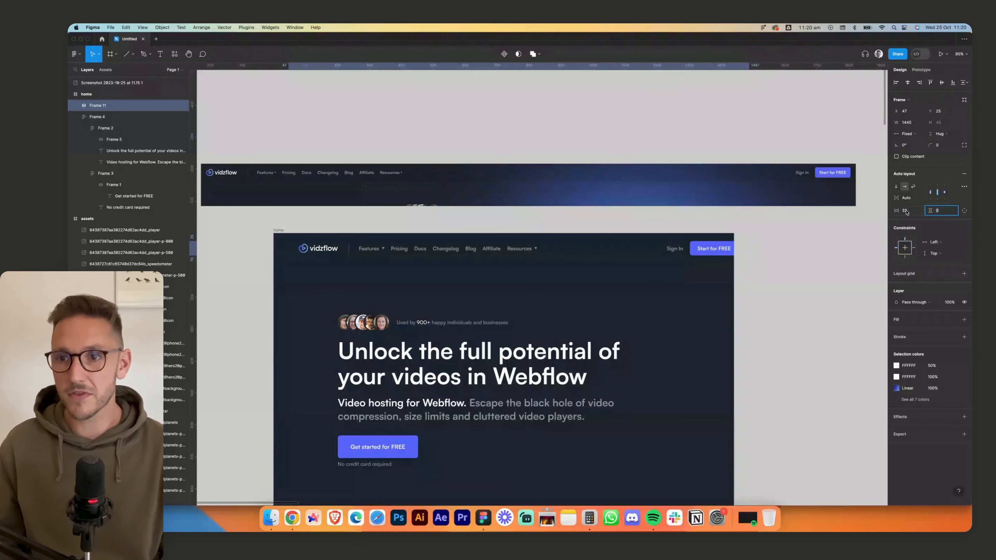
key(Tab)
click(675, 247)
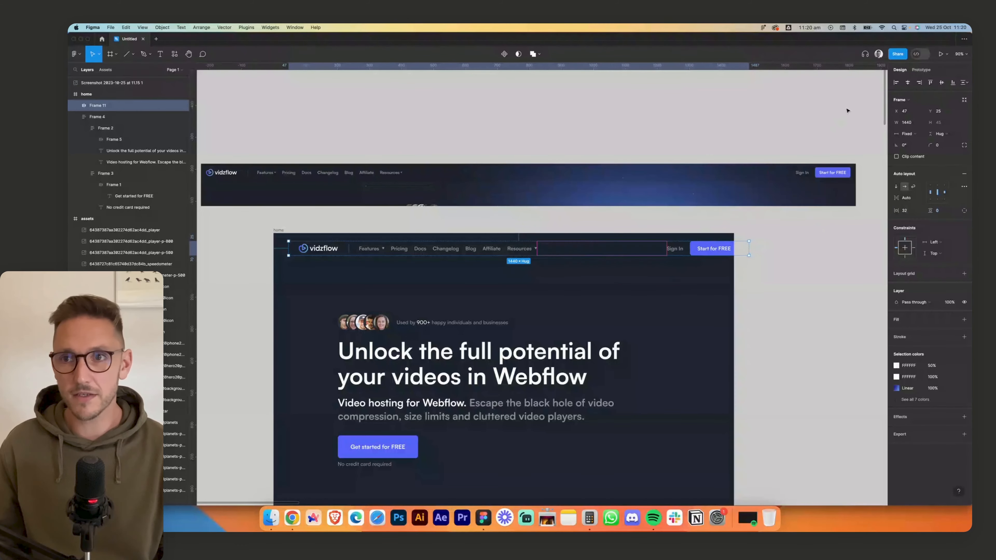
- Align the navigation bar to the horizontal centre and top of the home frame, with a vertical padding of 24
click(907, 84)
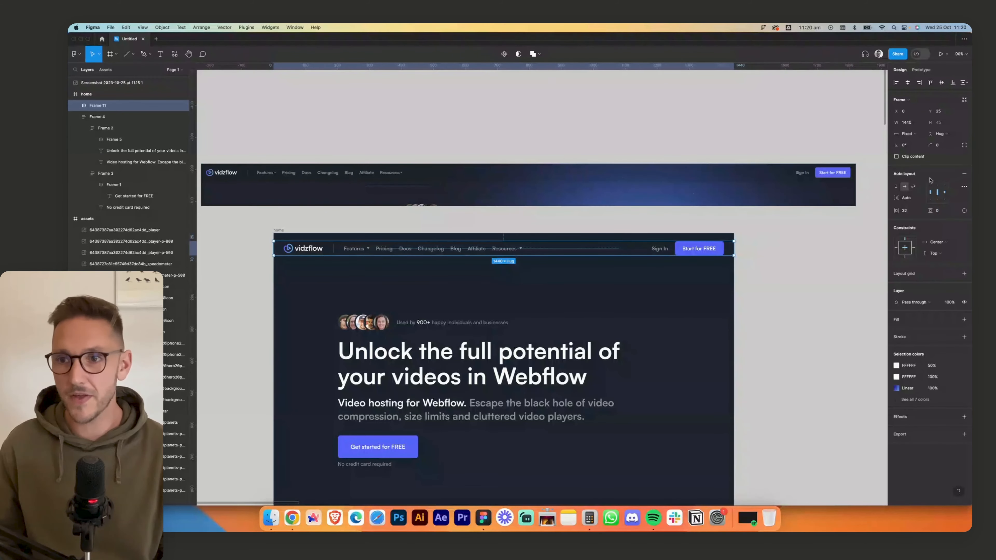
click(942, 211)
text(24)
key(Tab)
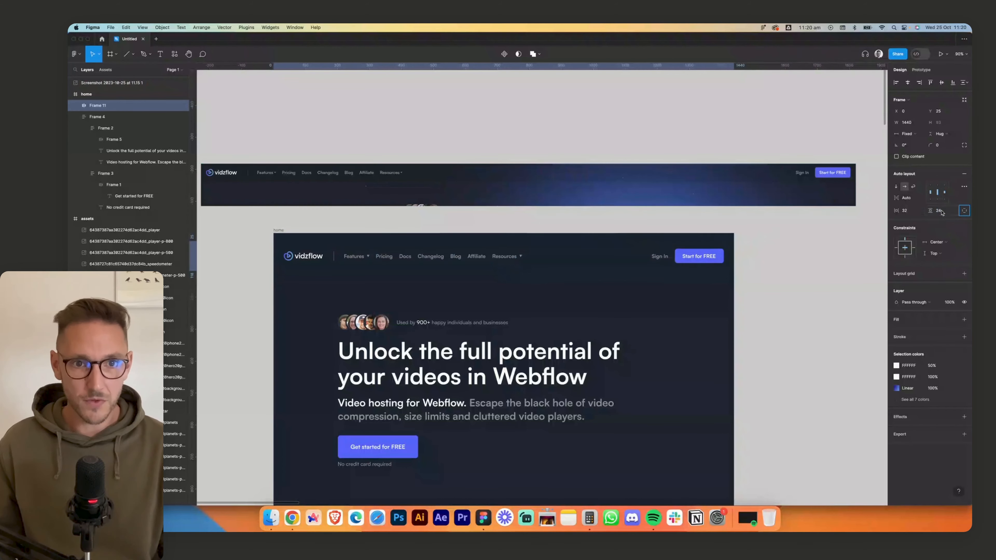
click(928, 83)
click(798, 248)
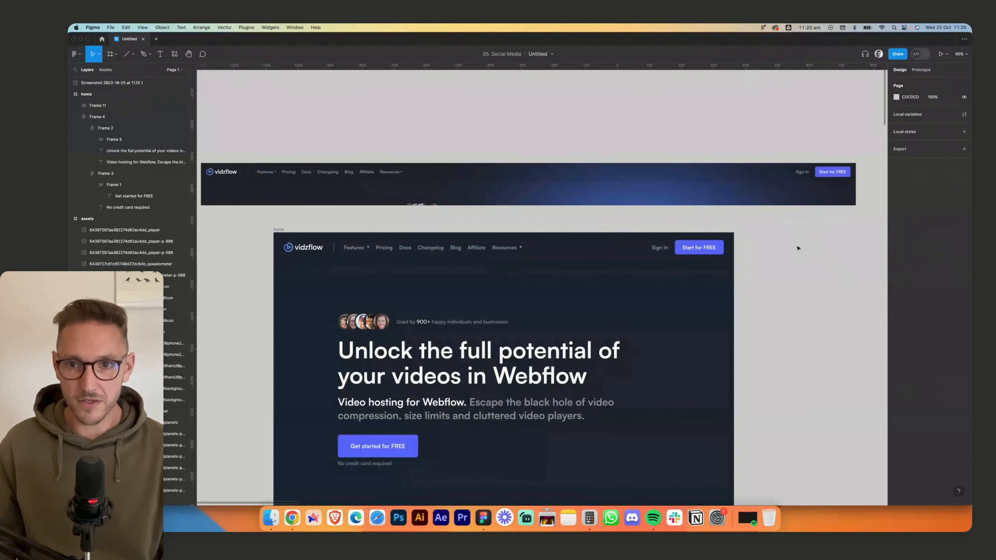
- Delete the reference screenshot of the live navigation bar above the home frame
scroll(798, 248, down, 1)
click(526, 176)
key(Delete)
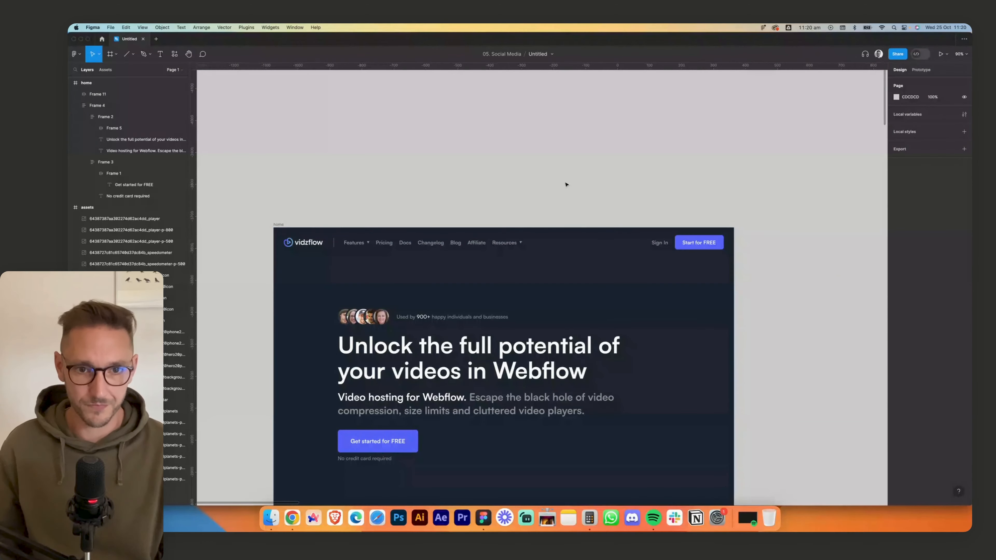
scroll(566, 185, down, 5)
click(707, 248)
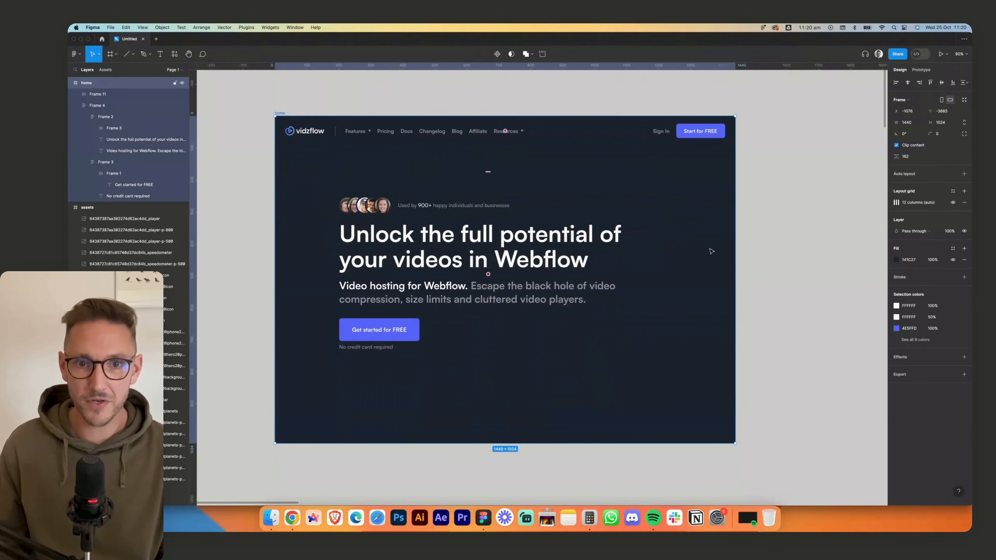
key(shift+2)
scroll(767, 295, down, 7)
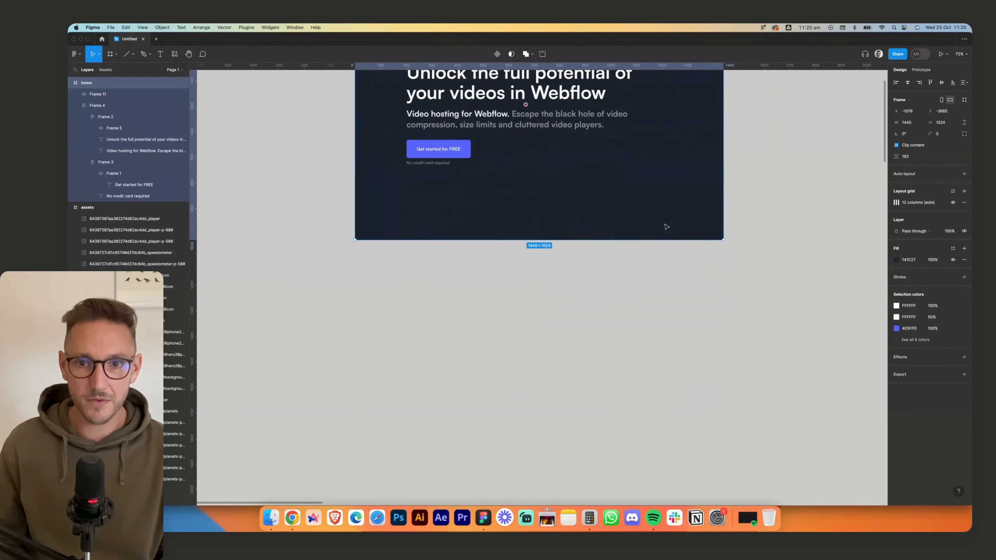
scroll(666, 226, up, 6)
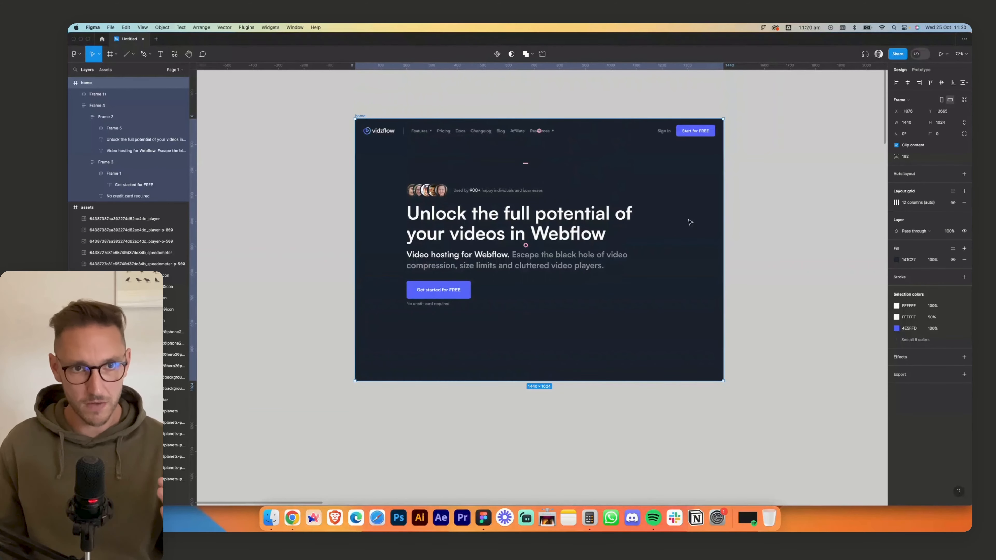
- Extend the home frame's height to 1052 and set the hero content group's vertical constraint to Bottom
drag(562, 377, 592, 377)
click(493, 247)
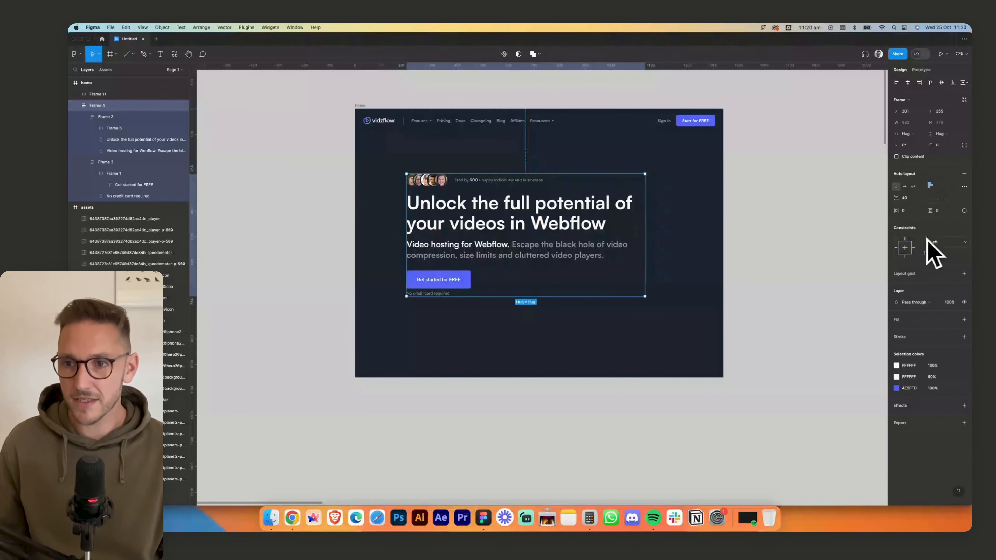
click(941, 254)
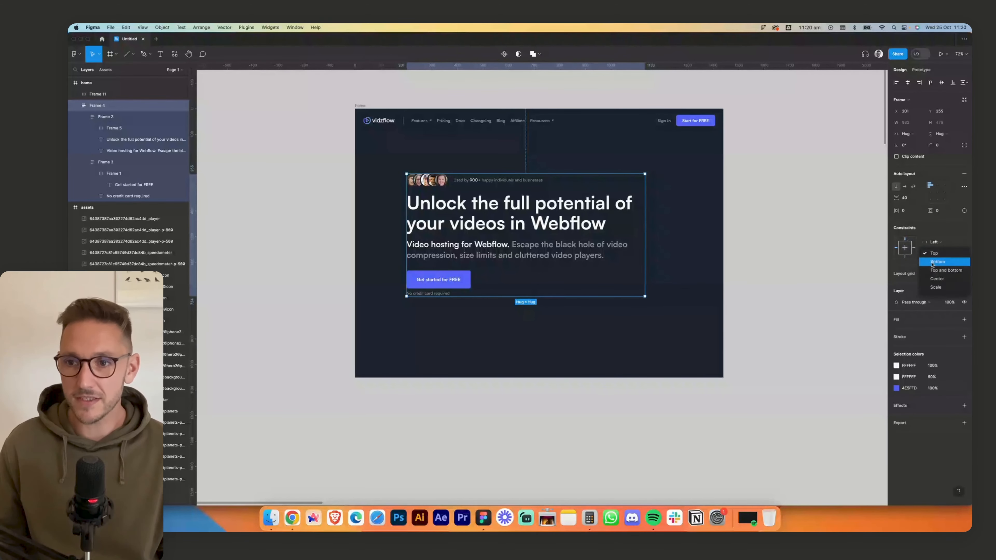
click(937, 268)
click(660, 276)
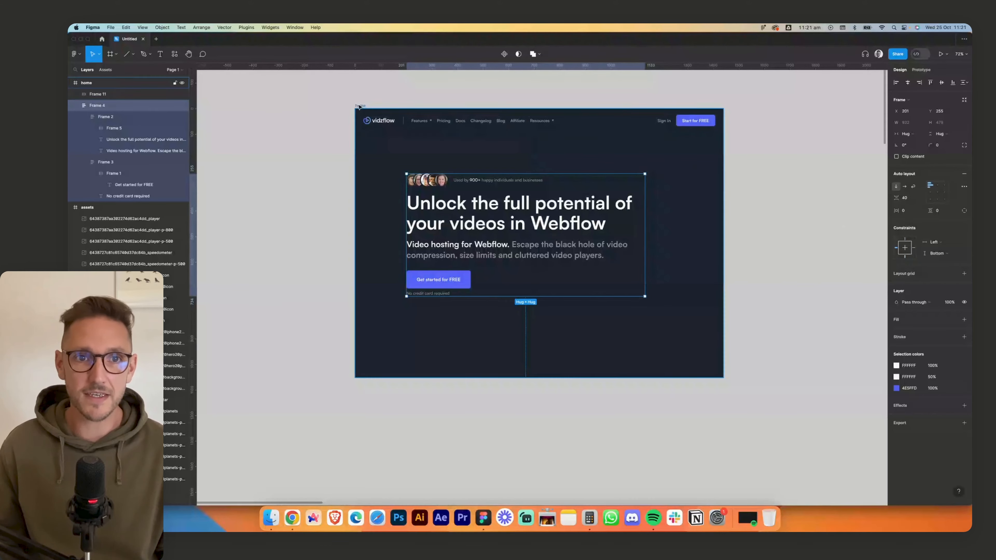
click(645, 380)
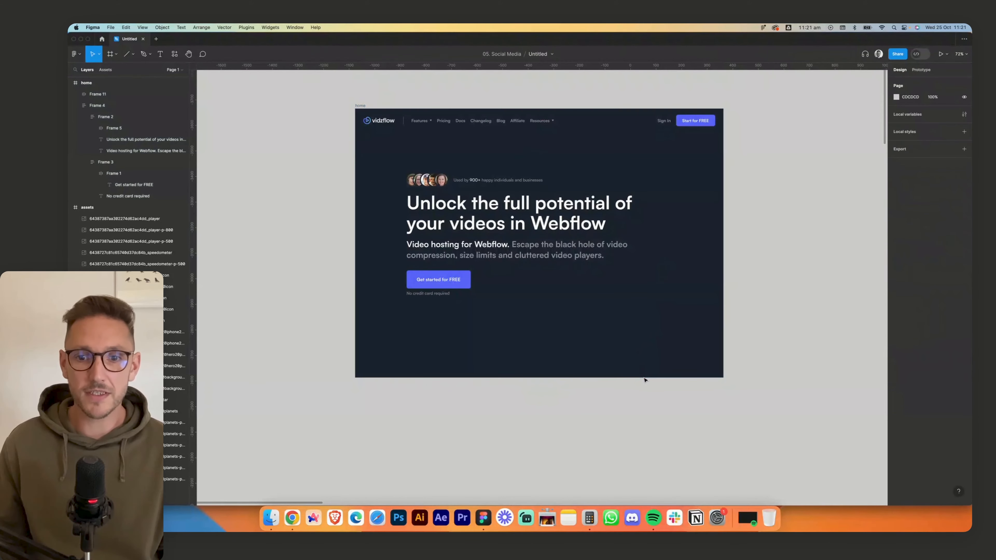
- Try shortening the home frame to test the hero content's bottom constraint, and undo the resize
click(363, 106)
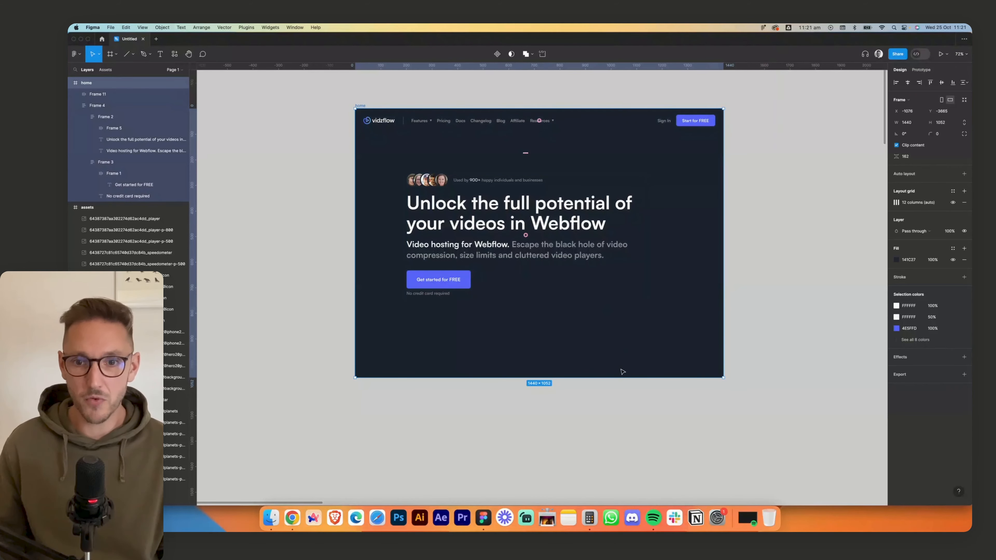
drag(622, 378, 656, 213)
scroll(657, 215, up, 6)
scroll(656, 216, up, 5)
key(super+z)
- Extend the home frame downward to a height of 2018 while keeping the hero content in place
scroll(330, 201, down, 5)
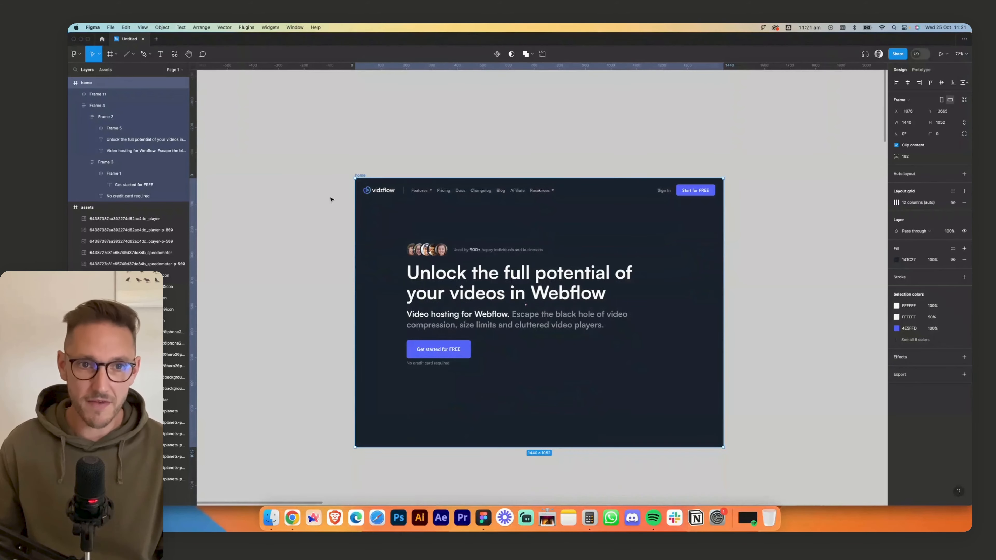
mouse_move(622, 448)
mouse_down()
mouse_move(624, 508)
mouse_move(625, 375)
mouse_move(626, 465)
mouse_up()
scroll(751, 392, up, 5)
scroll(750, 393, down, 5)
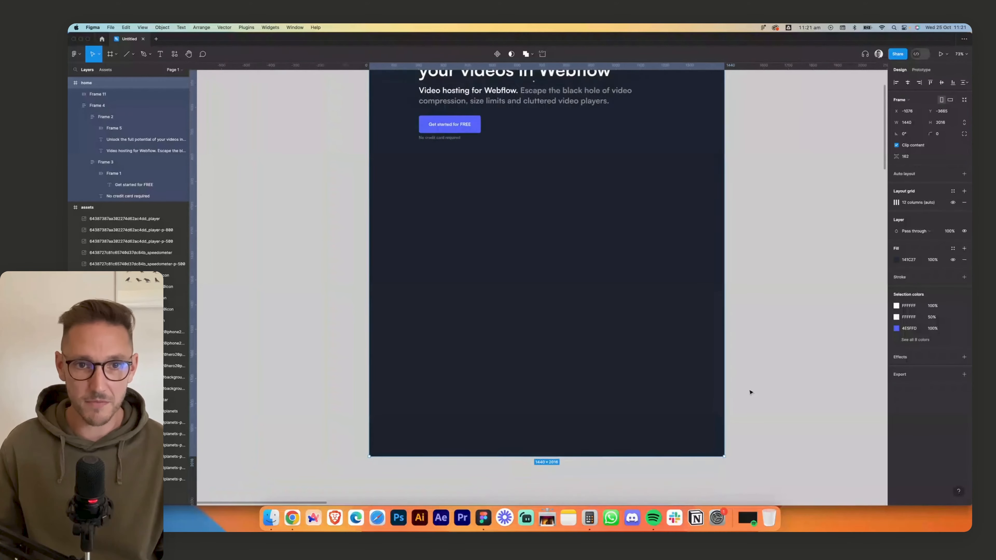
scroll(748, 369, down, 3)
scroll(748, 350, up, 5)
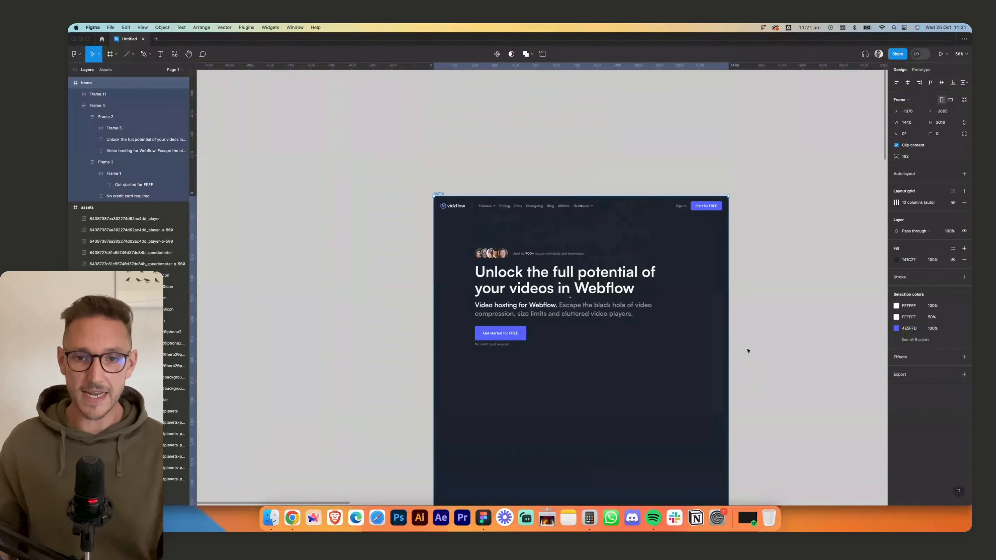
click(574, 156)
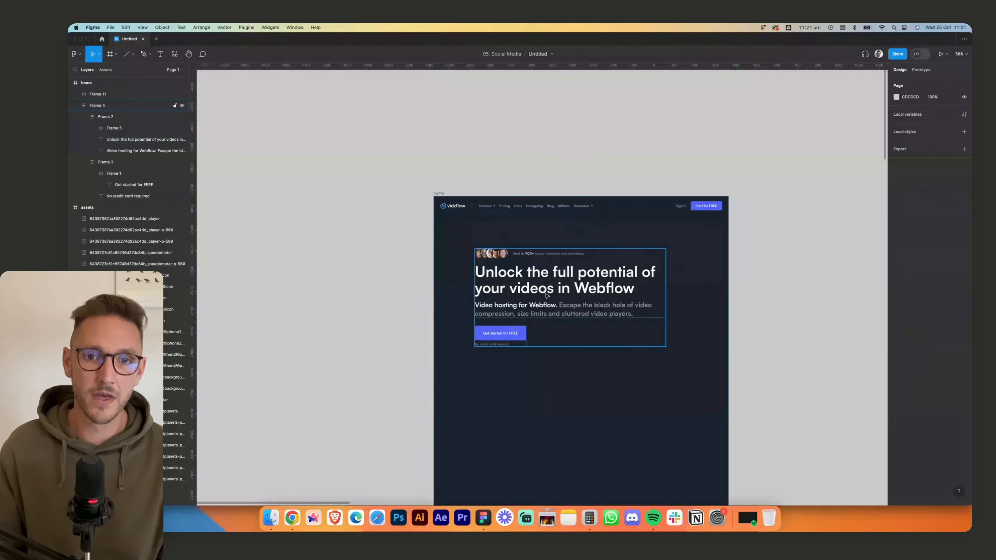
- Move the hero content group up until it sits 100 below the navigation bar
click(576, 270)
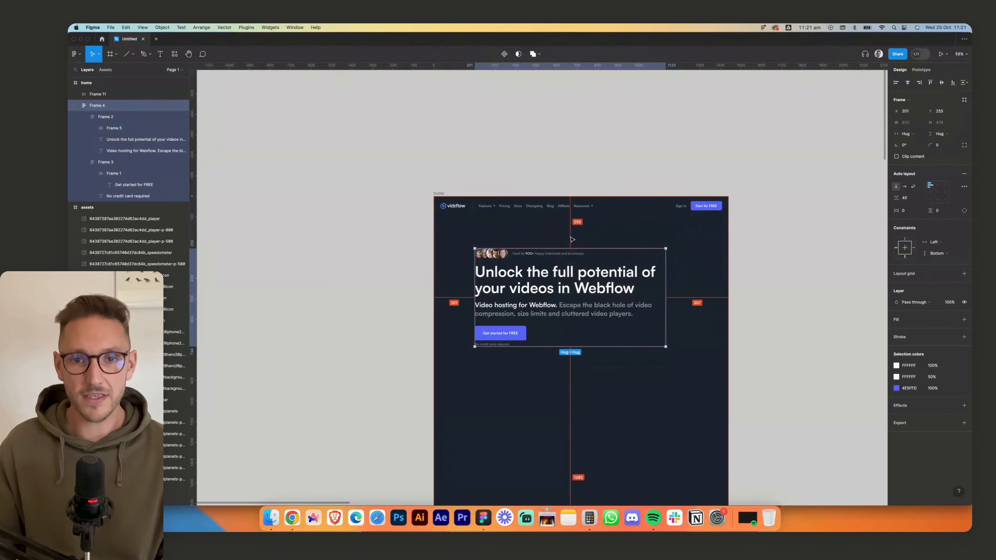
scroll(577, 238, up, 5)
key(alt)
key(Up)
key(Up)
key(Up)
key(Up)
key(Up)
key(Up)
key(Up)
key(Up)
key(Up)
key(Up)
key(Up)
key(Up)
key(Up)
key(Up)
key(Up)
key(Up)
key(Up)
key(Up)
key(Up)
key(Up)
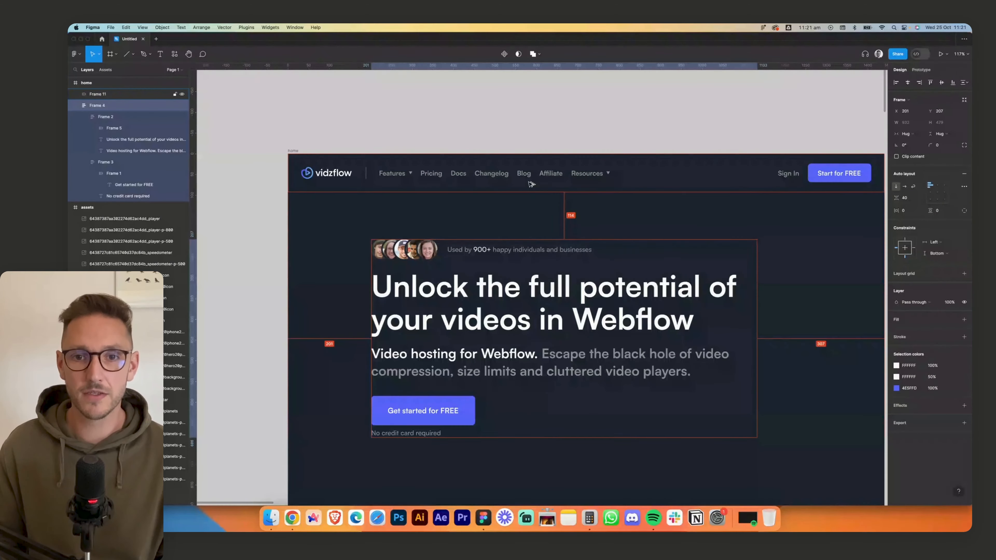
key(Up)
key(Up)
key(Up)
key(Up)
key(Up)
key(Up)
key(Up)
key(Up)
key(Up)
key(Up)
key(Up)
key(Up)
key(Up)
key(Up)
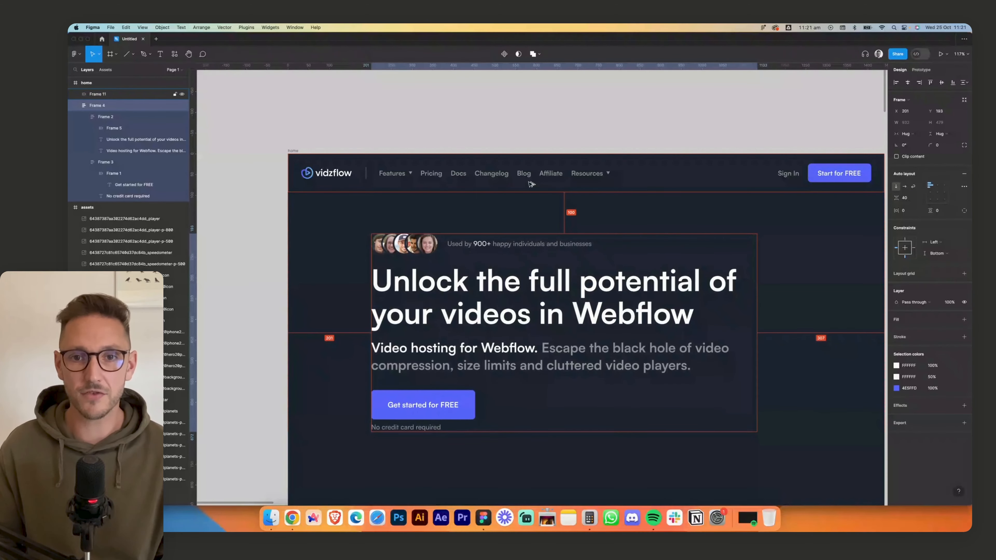
click(632, 141)
scroll(632, 140, right, 2)
scroll(603, 143, down, 4)
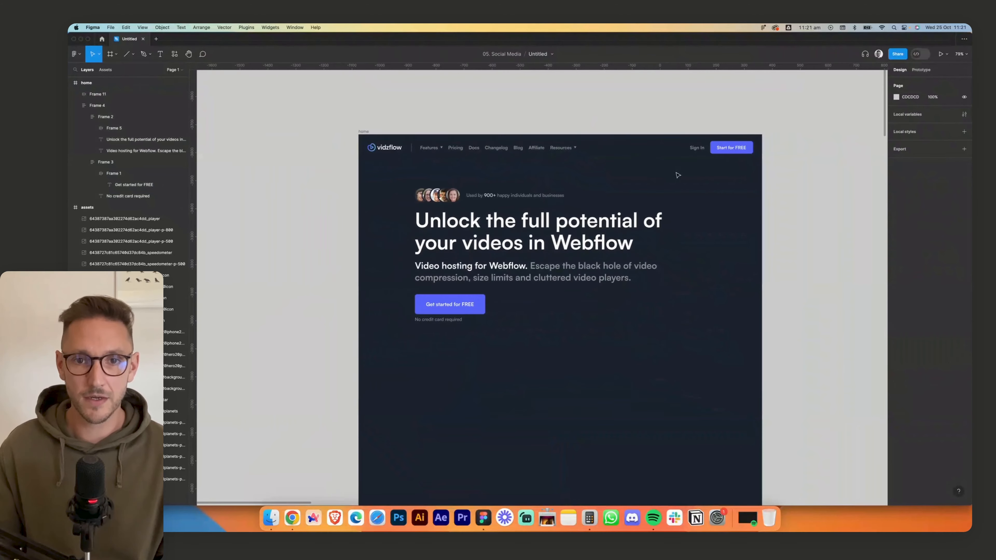
- Switch to the Vidzflow page in Chrome, close the font details and capture the video preview below the hero text
click(292, 517)
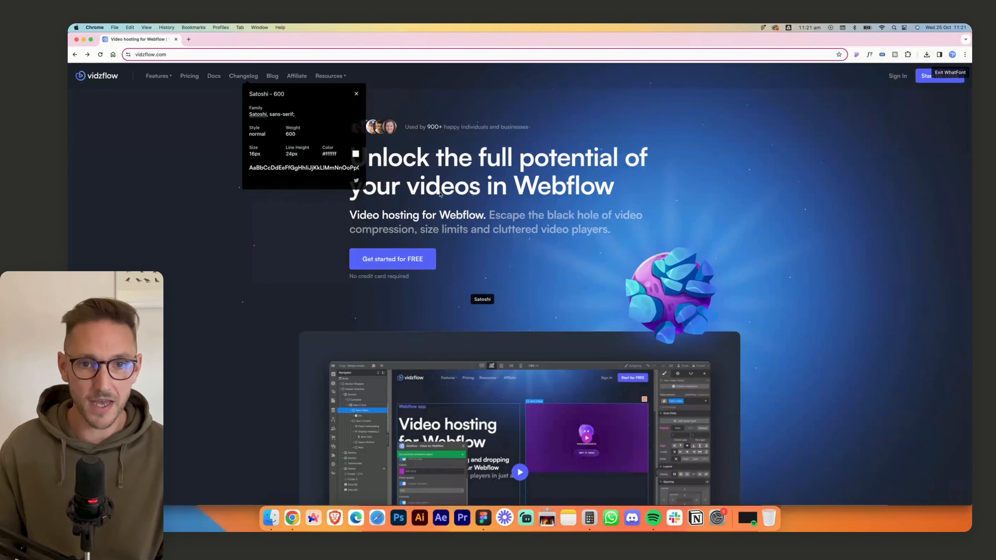
click(356, 94)
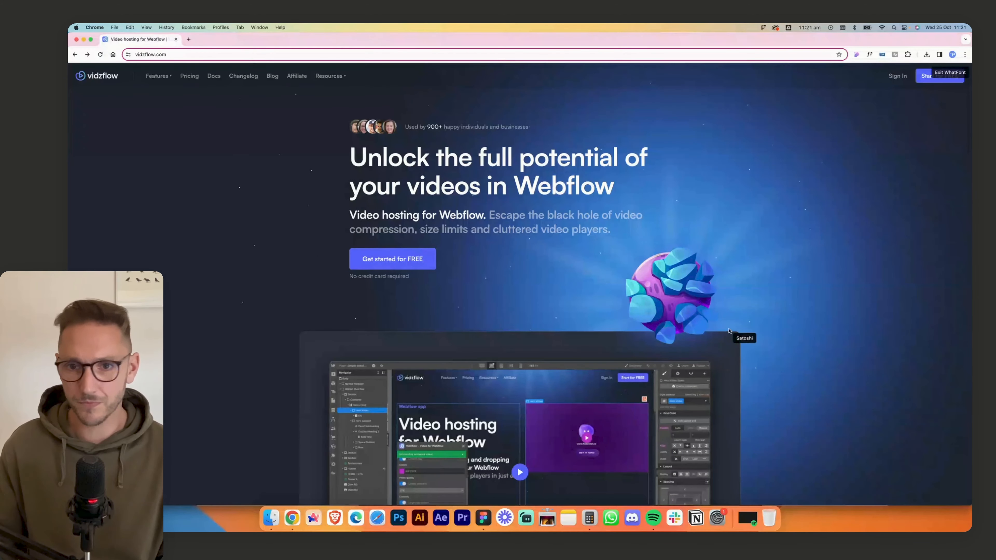
scroll(724, 403, down, 5)
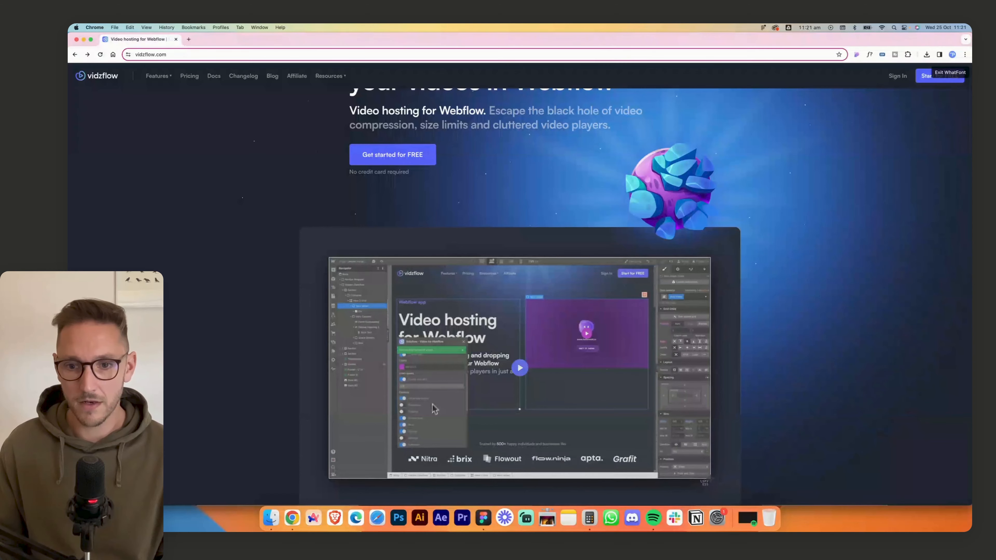
- Paste the video preview screenshot into the home frame in Figma and place it below the hero content
click(486, 518)
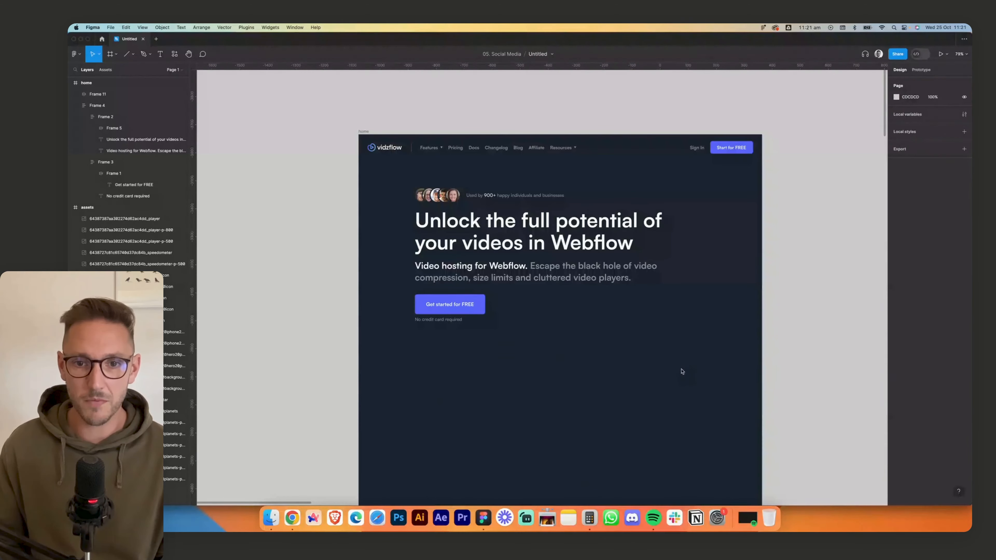
key(super+v)
click(781, 386)
scroll(780, 385, down, 3)
scroll(780, 385, right, 1)
drag(581, 306, 533, 308)
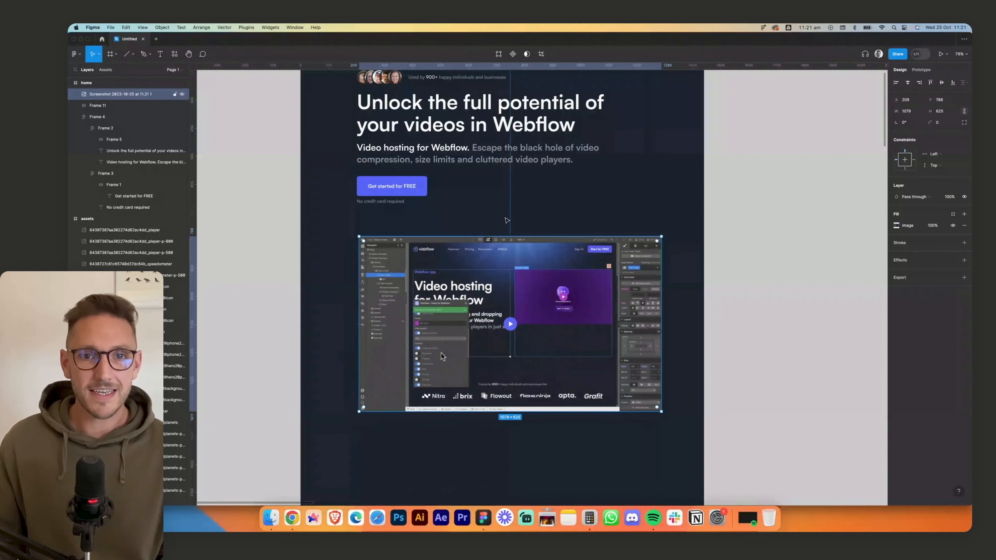
- Show the layout grids, resize the preview screenshot to 1038 × 602 along the columns and place it at X 201, Y 828
key(ctrl+g)
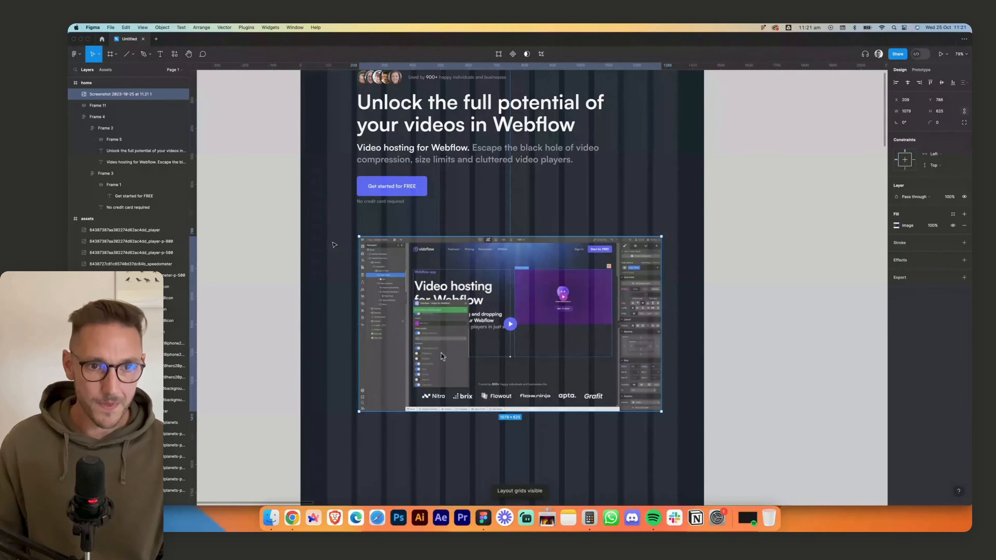
drag(329, 232, 677, 272)
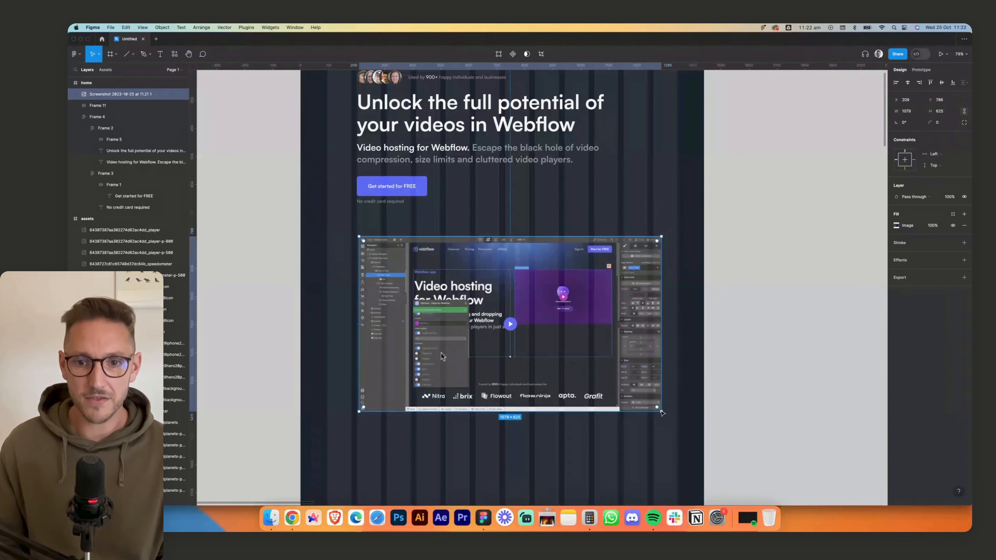
drag(662, 412, 648, 403)
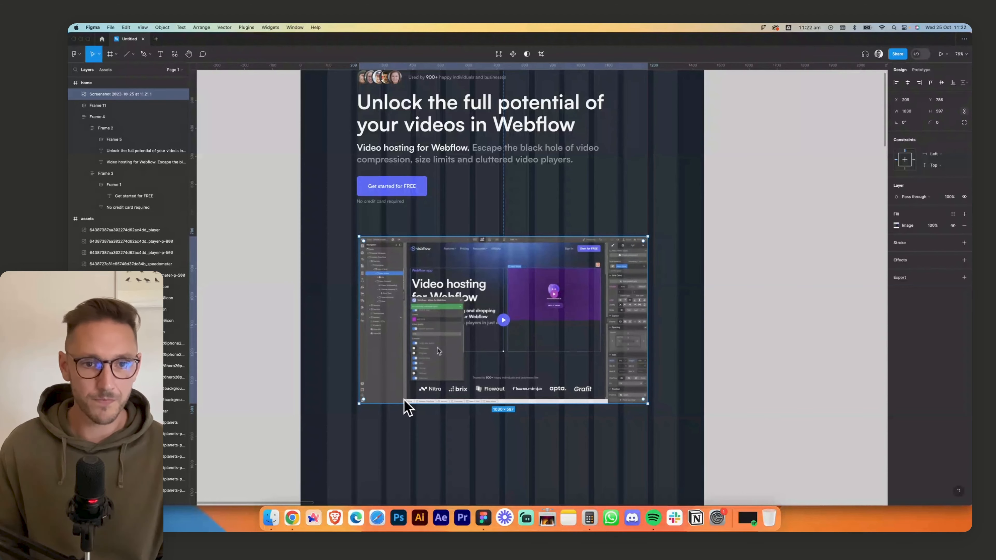
drag(358, 403, 357, 404)
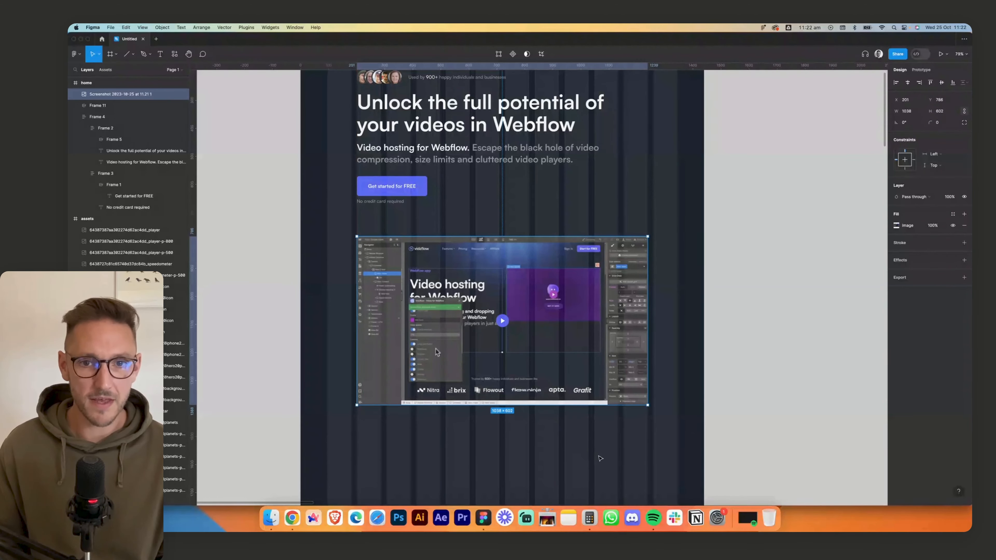
drag(603, 355, 602, 367)
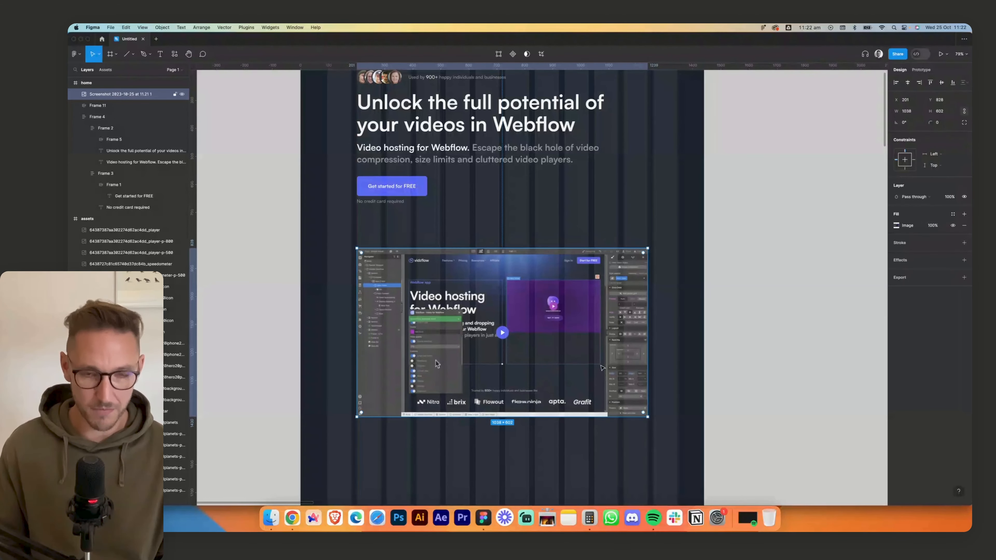
- Wrap the preview screenshot in an auto layout with horizontal and vertical padding of 56
key(shift+a)
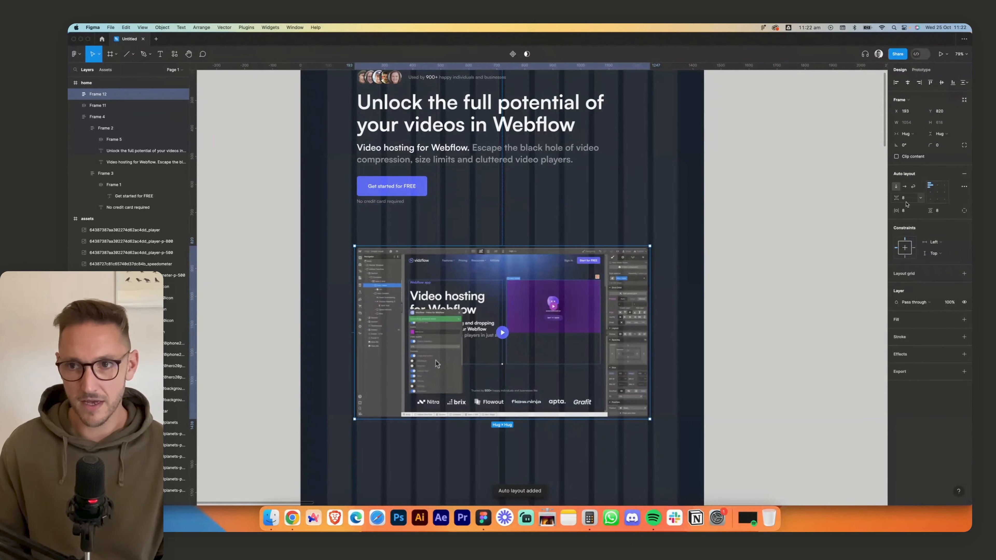
text(56)
key(Tab)
text(56)
key(Tab)
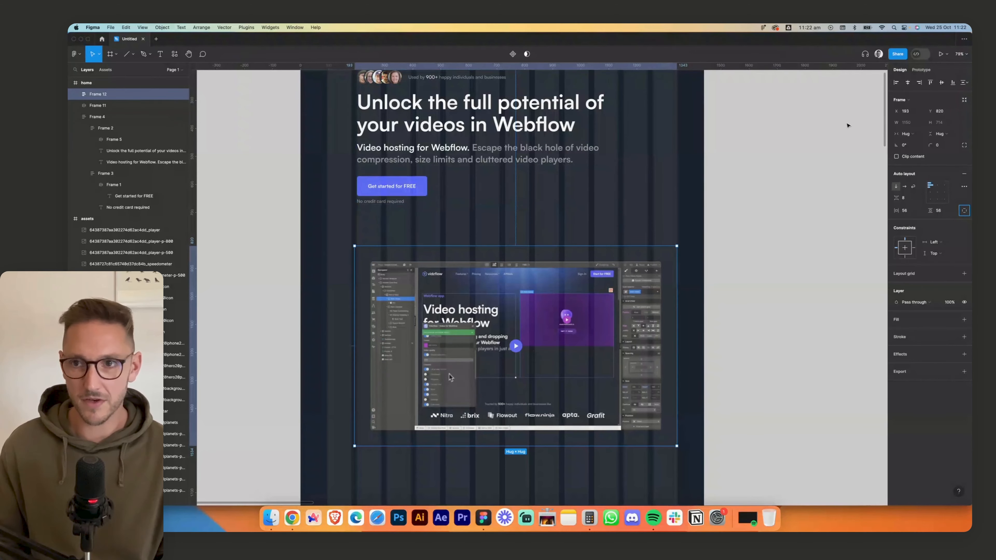
- Fix the preview frame's width at 1250 and centre it horizontally in the home frame
click(914, 136)
click(939, 126)
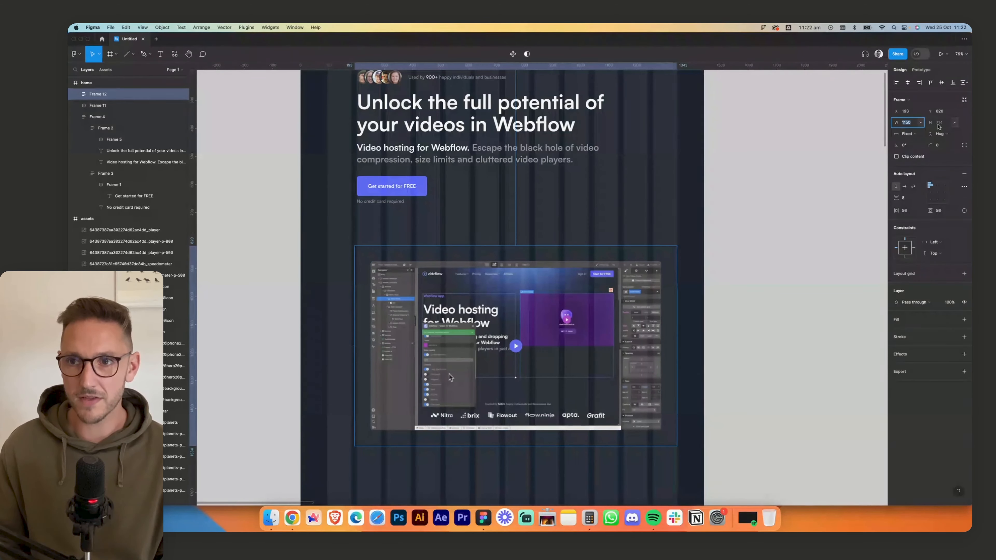
text(1250)
key(Return)
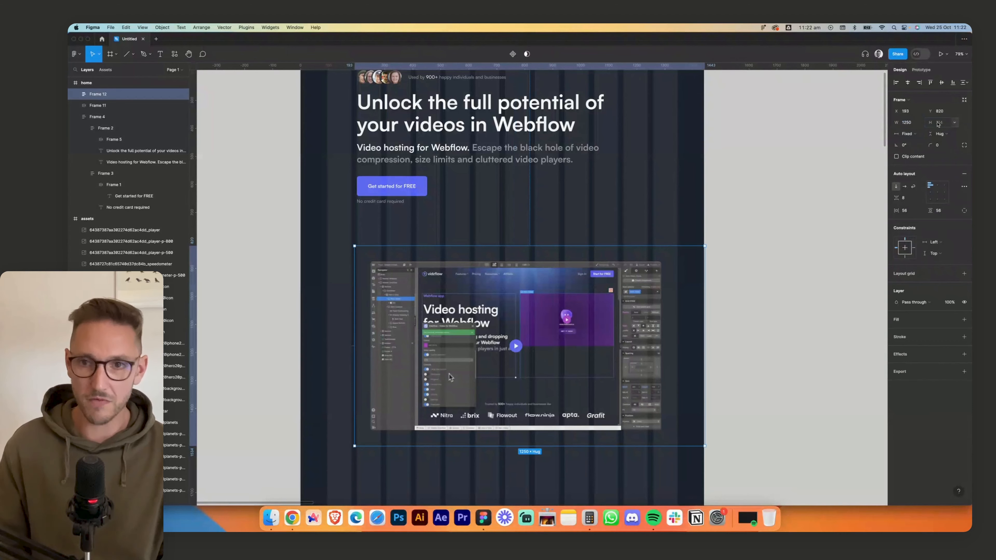
click(907, 83)
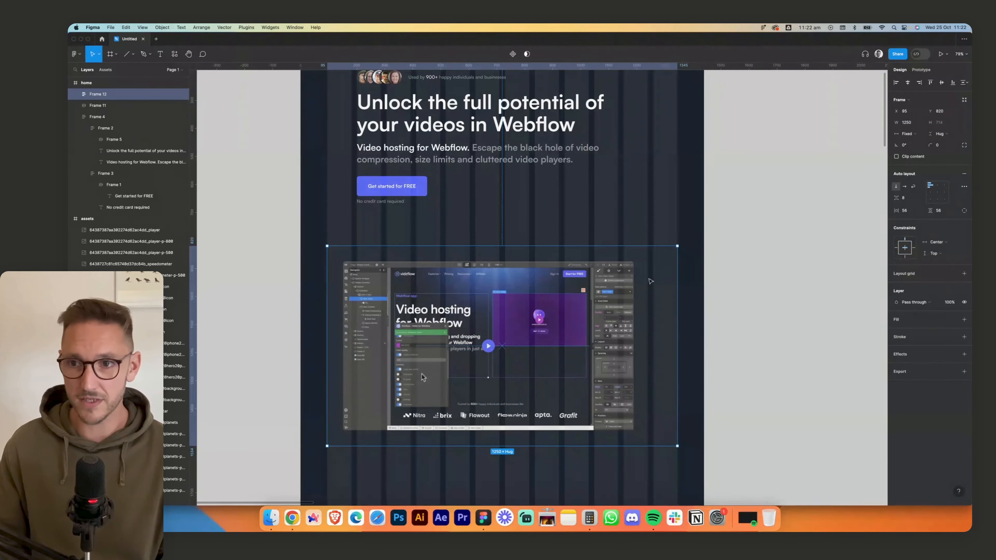
- Centre the screenshot within the preview frame and set the frame's corner radius to 12
click(938, 194)
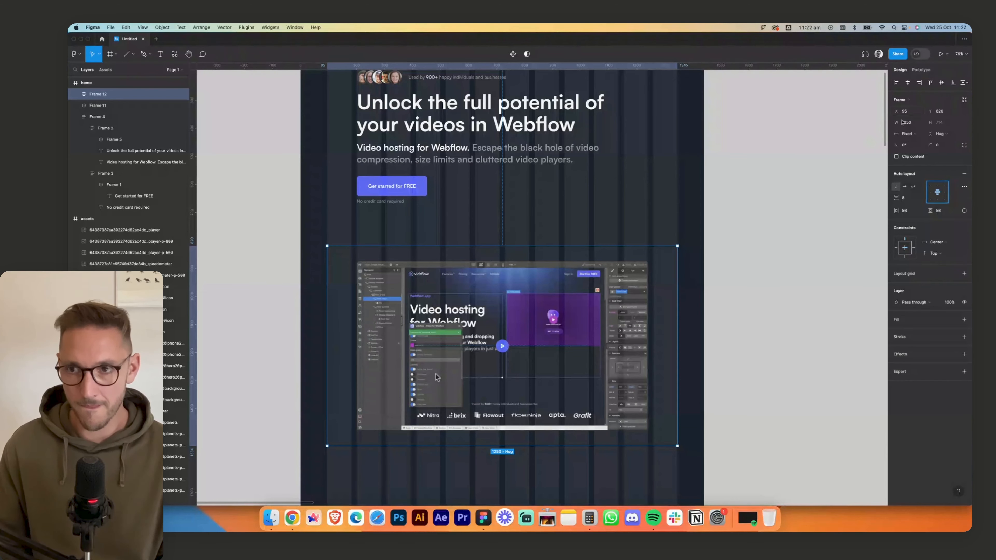
click(938, 146)
text(12)
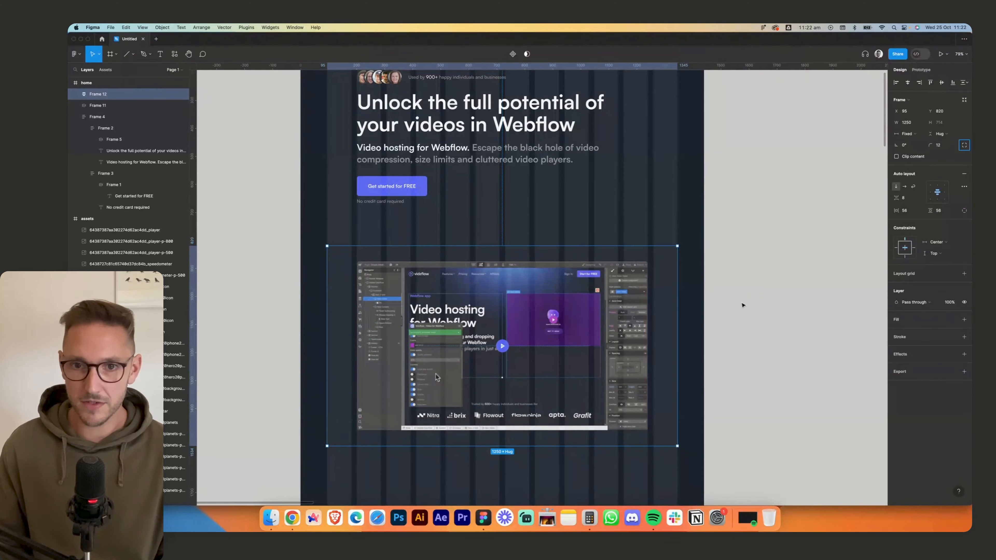
click(748, 300)
- Capture the live page's video card and surrounding background in Chrome, and place the capture in Figma left of the preview frame
click(292, 517)
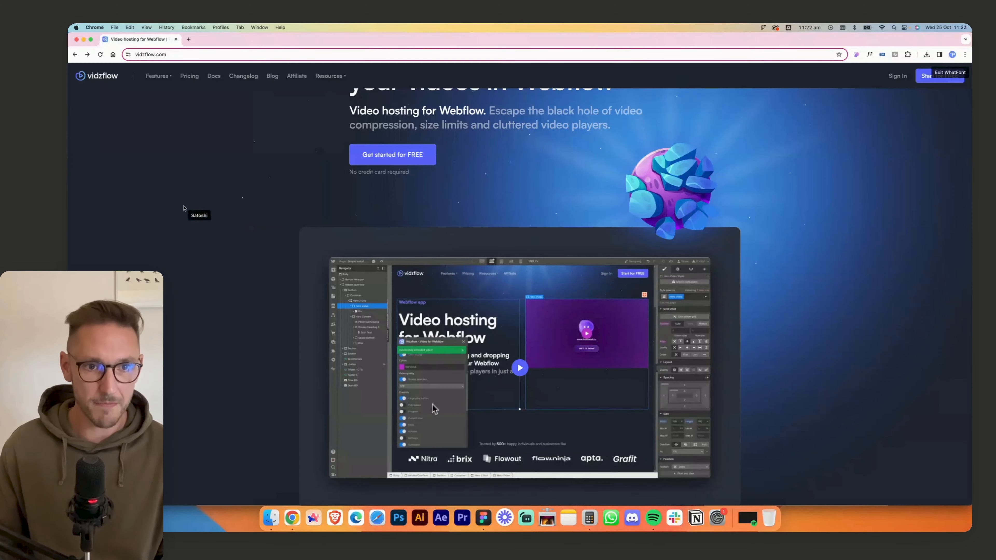
key(super+shift+4)
drag(220, 208, 449, 477)
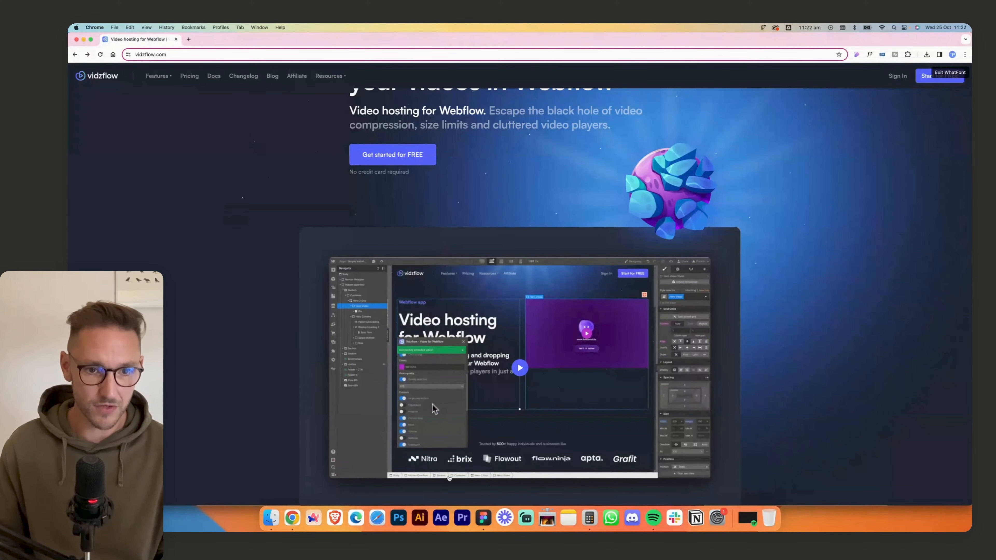
drag(486, 527, 969, 420)
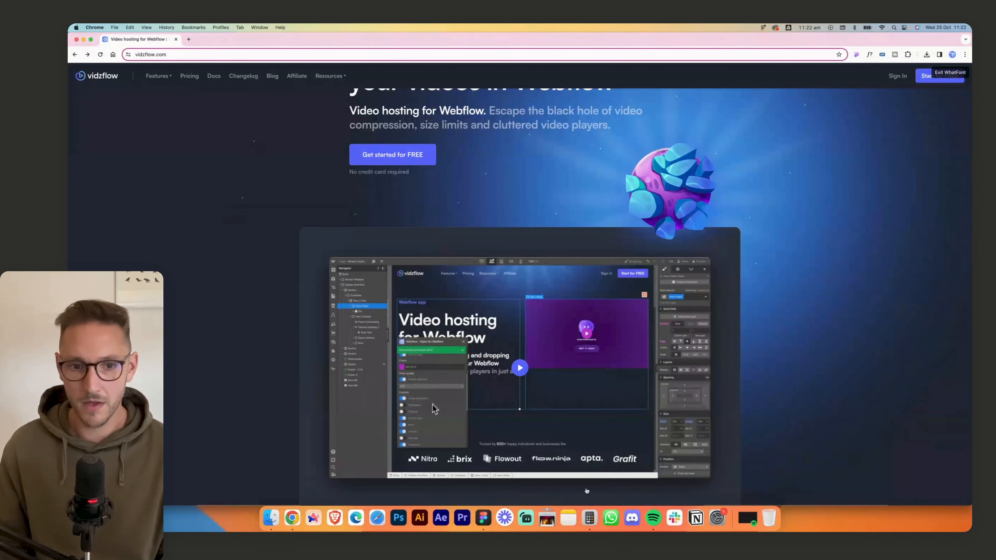
click(483, 518)
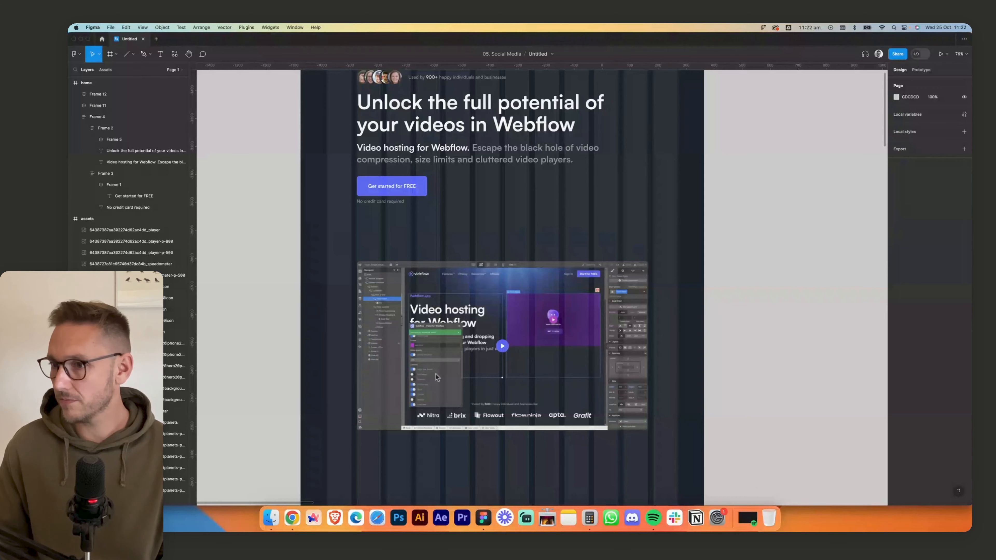
drag(375, 325, 264, 313)
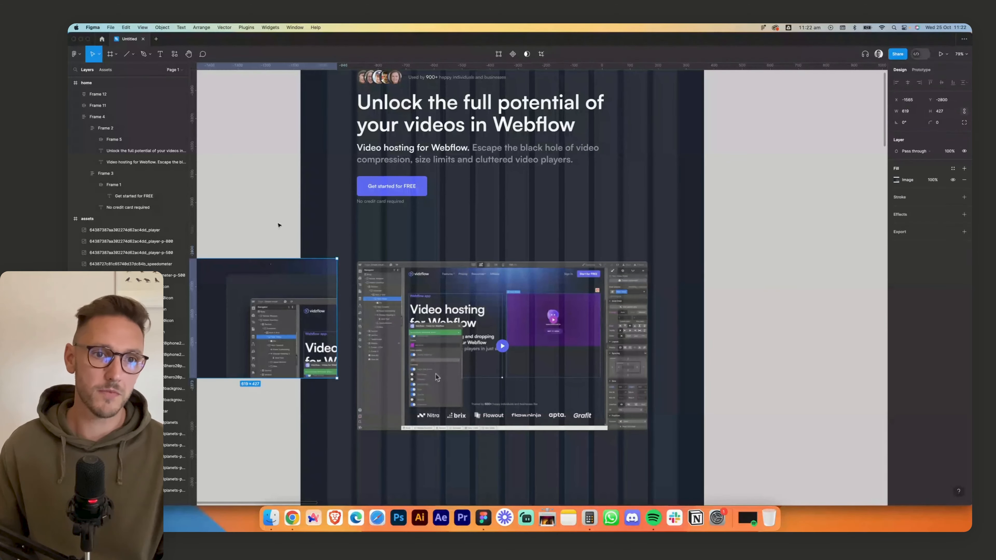
- Fill the preview frame with the card colour 222834 sampled from the reference capture
click(276, 227)
scroll(287, 230, left, 3)
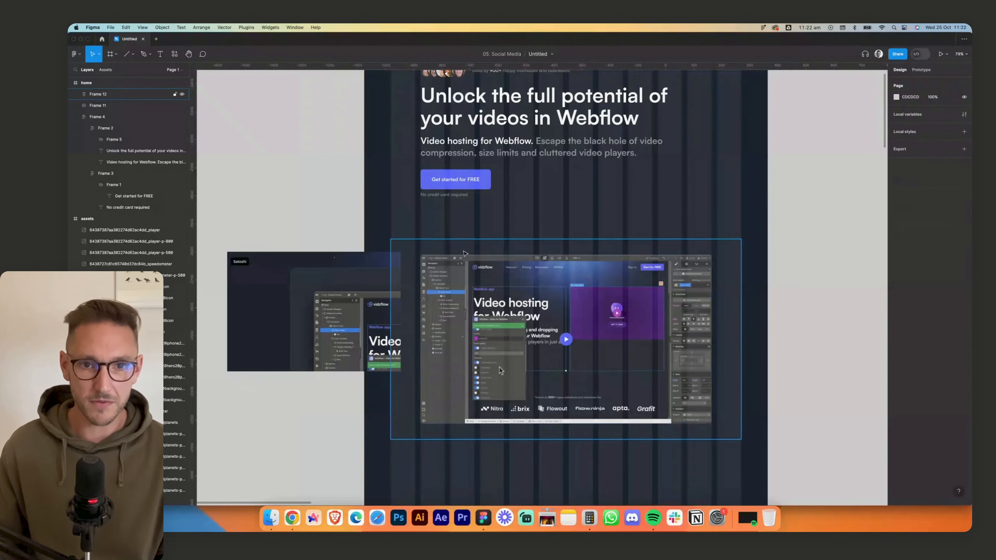
click(514, 251)
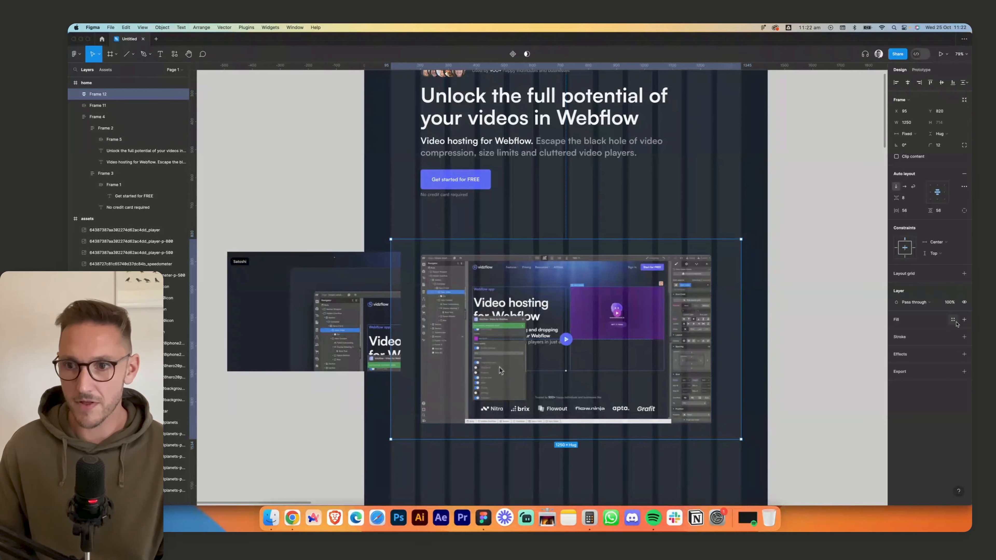
click(964, 320)
click(896, 331)
click(813, 421)
click(308, 310)
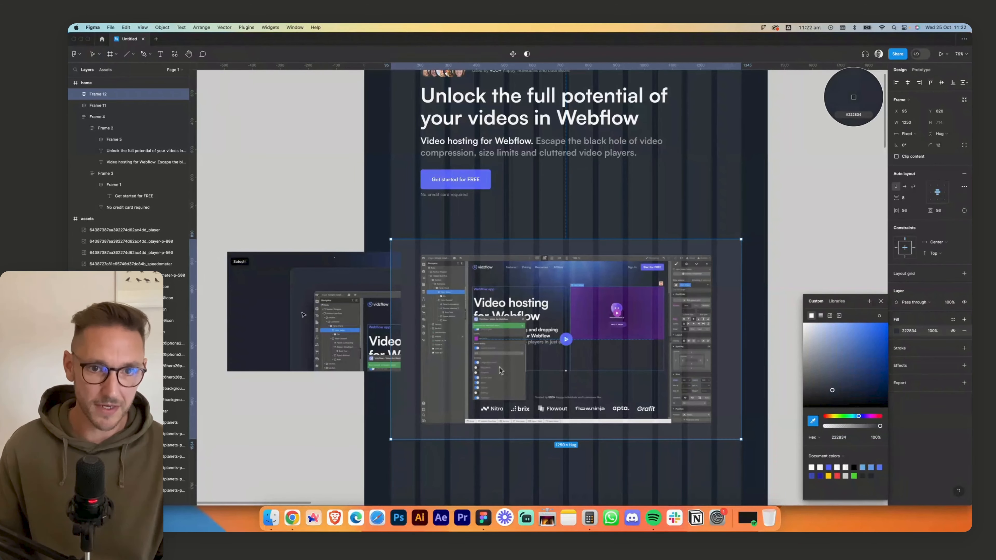
- Shift the reference capture away from the preview frame and set the corner radius of the framed screenshot to 8
drag(302, 291, 301, 294)
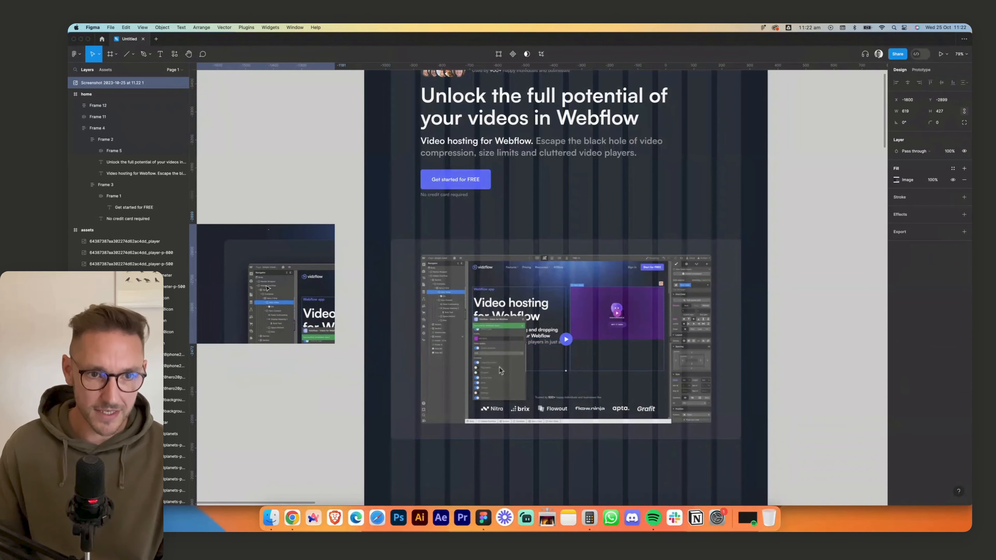
drag(470, 294, 471, 294)
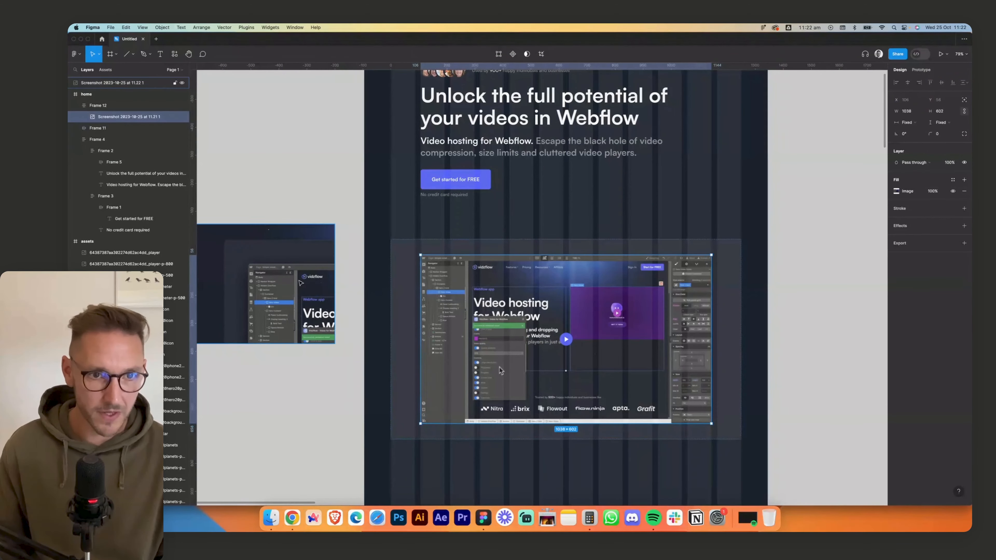
click(940, 135)
text(8)
key(Return)
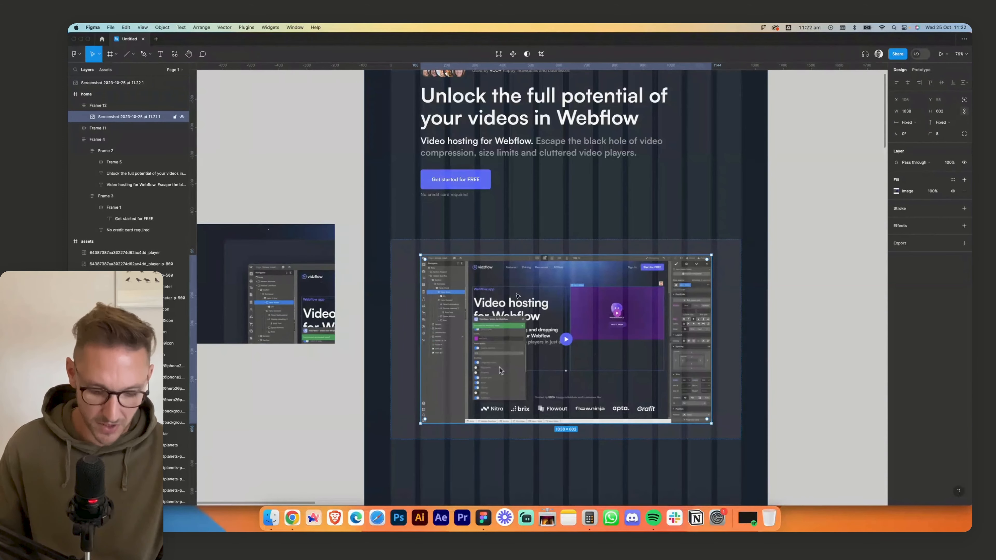
- Hide the layout grids and add a drop shadow to the framed screenshot with Y offset 0, blur 24 and spread 24
key(ctrl+g)
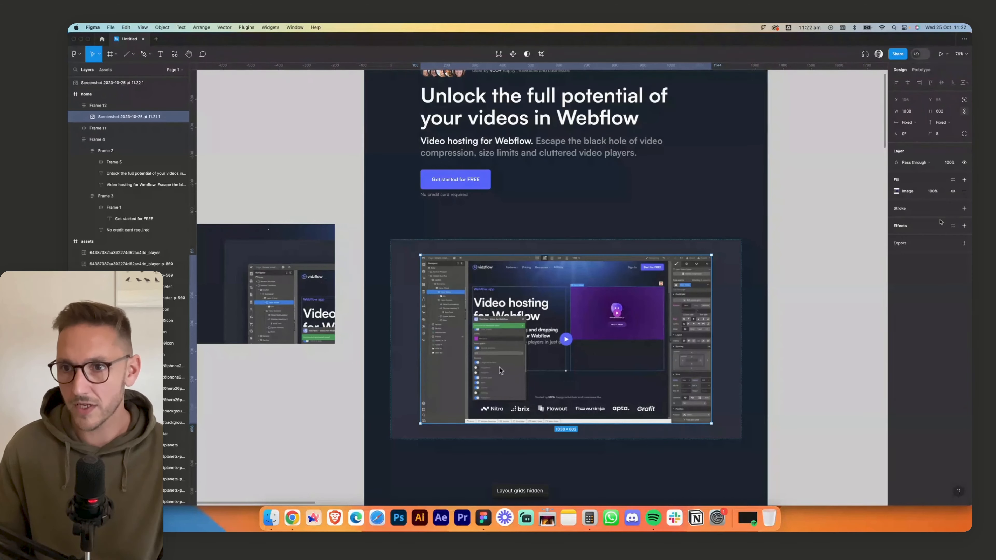
click(964, 226)
click(896, 237)
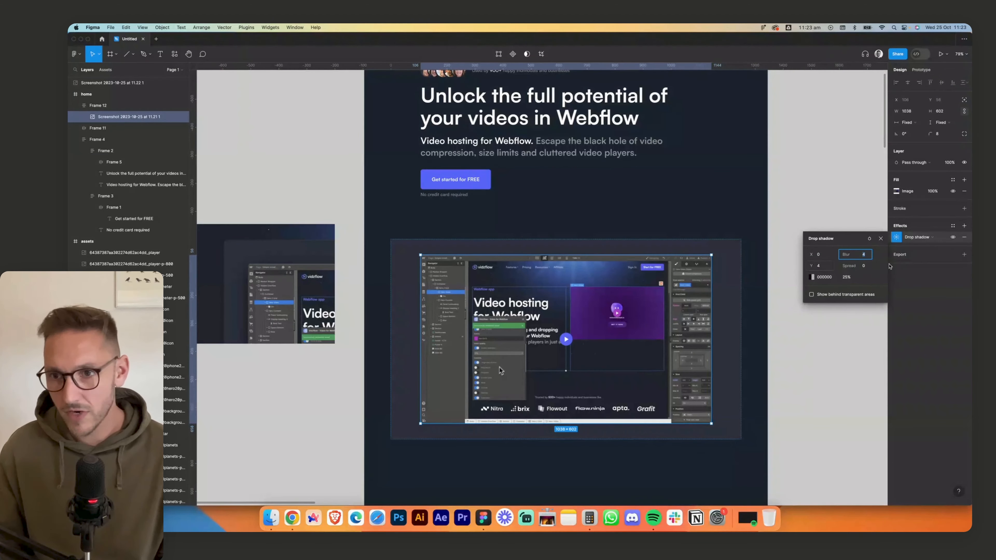
text(24)
key(Tab)
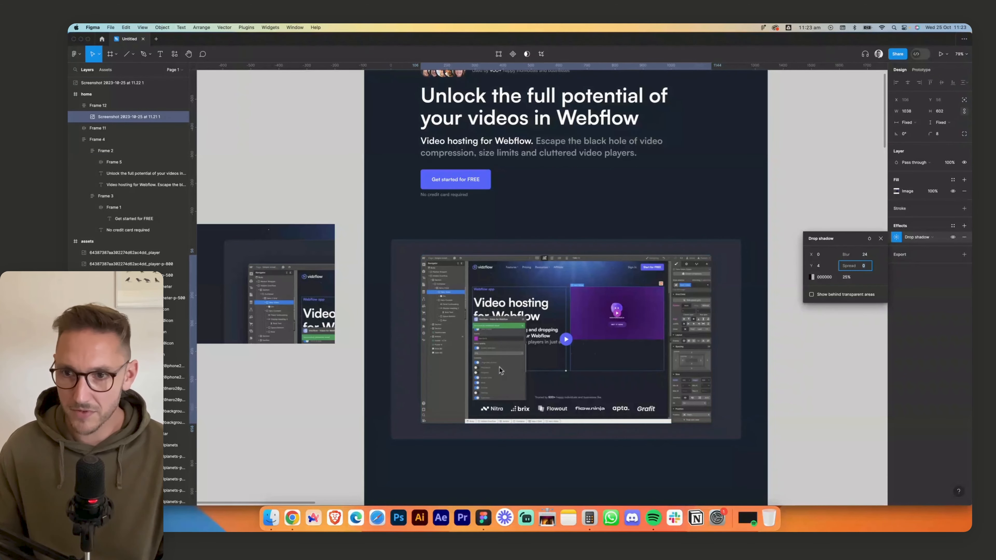
text(24)
key(shift+Tab)
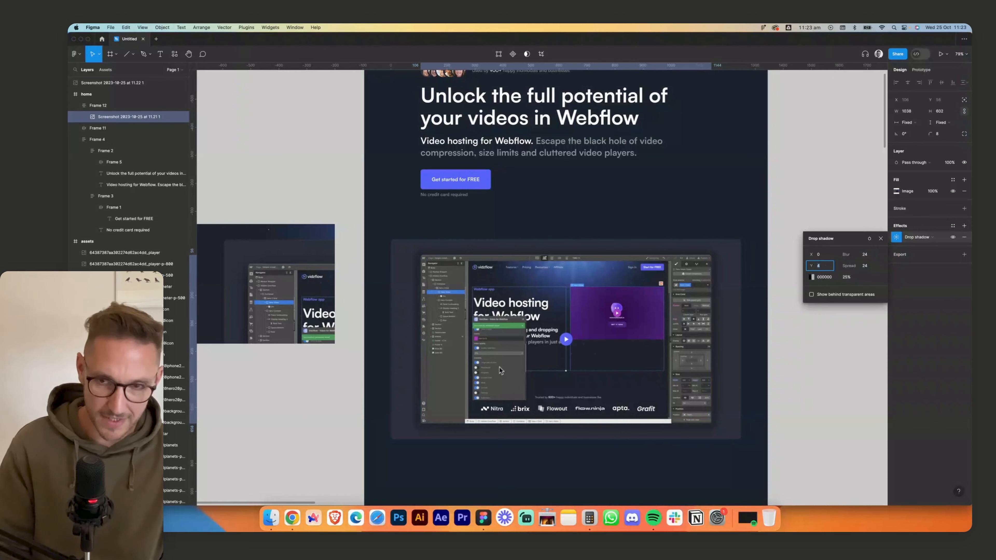
text(0)
key(Tab)
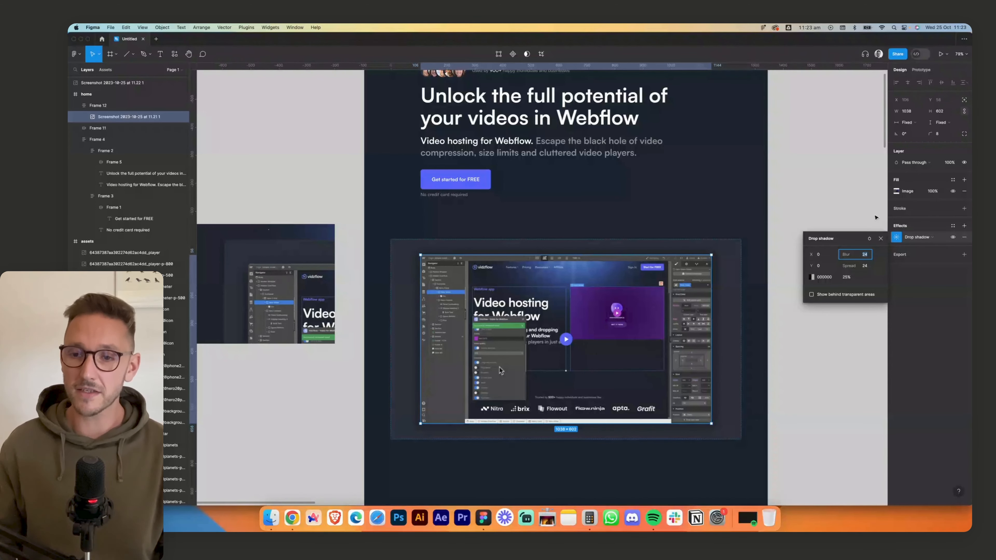
- Colour the screenshot's drop shadow 141C27, sampled from the home background, at 50% opacity
click(811, 277)
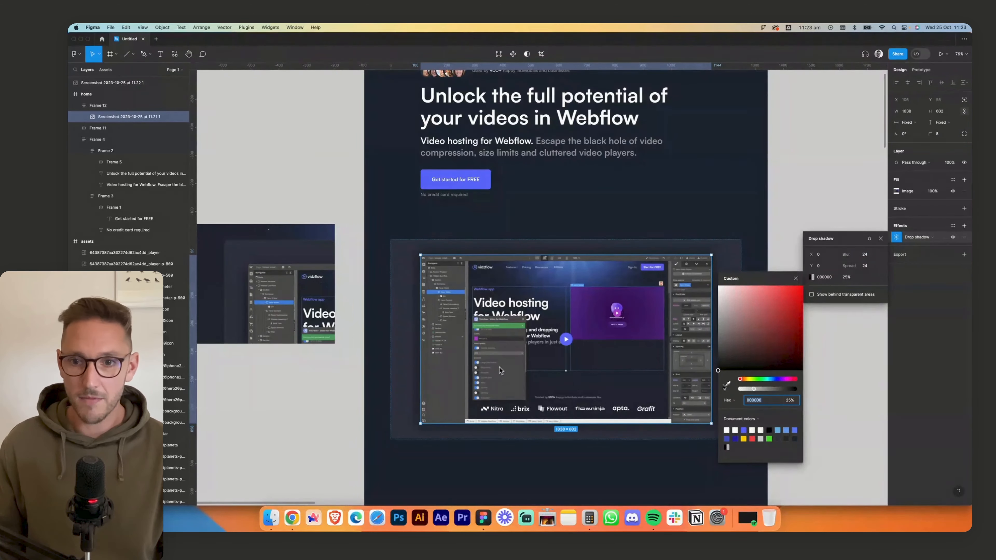
click(728, 383)
click(754, 253)
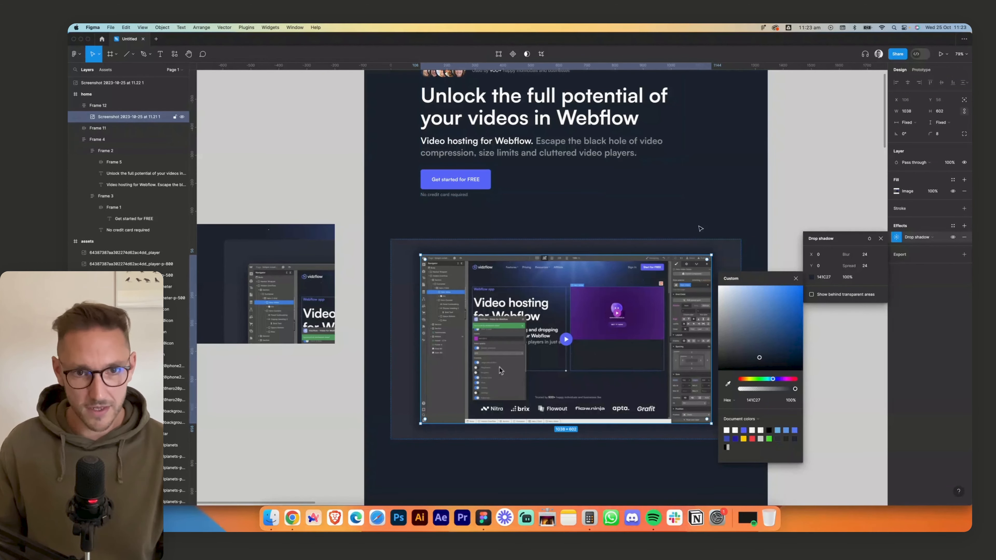
text(90)
key(Return)
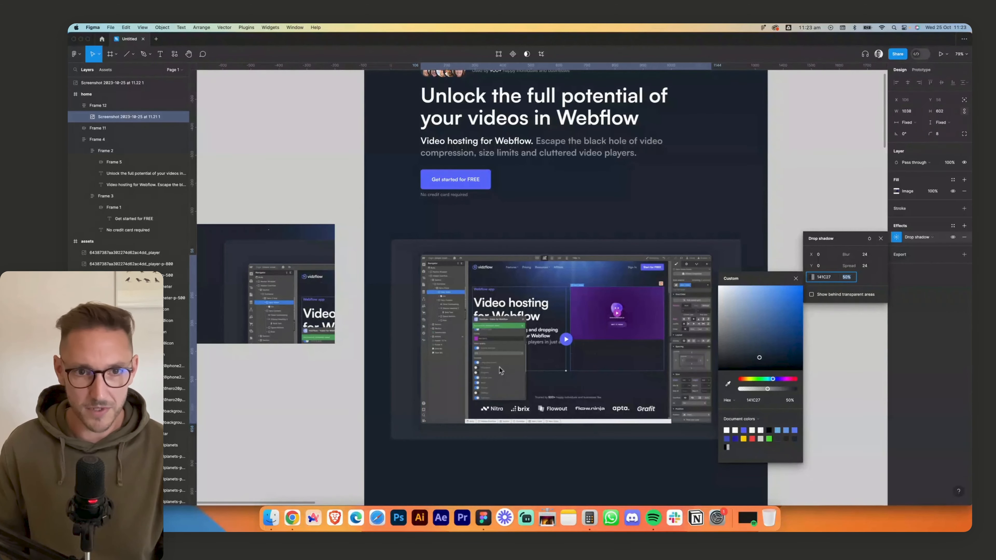
click(880, 239)
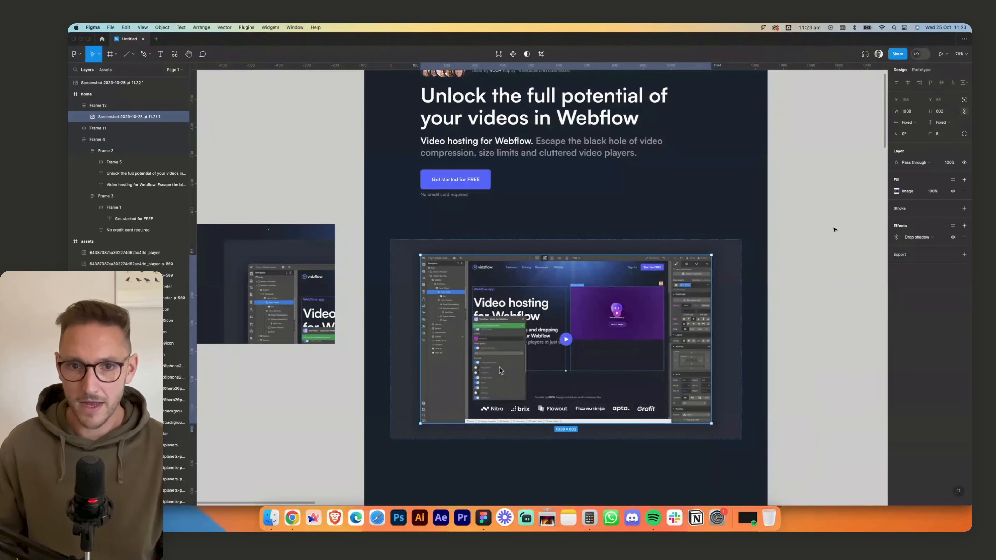
click(835, 229)
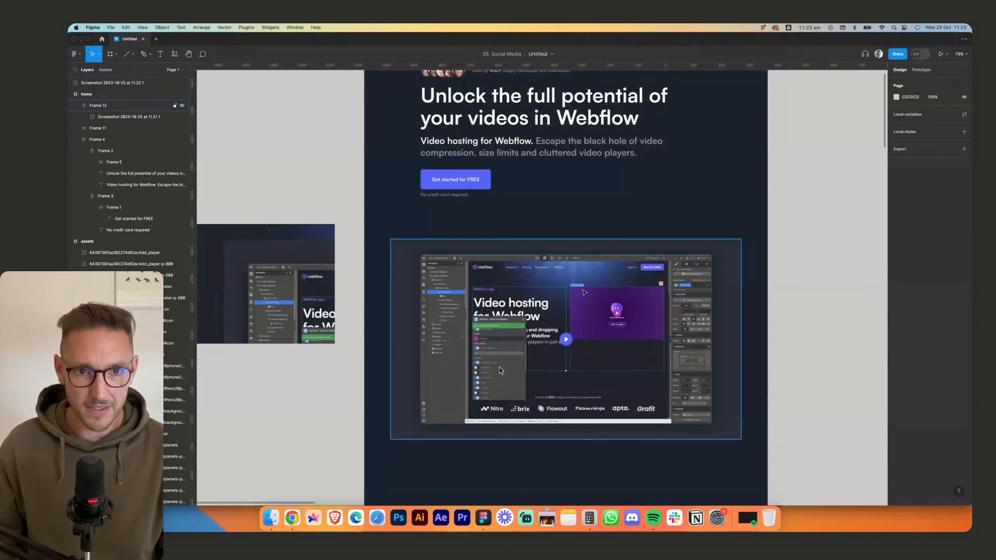
- Measure the gaps between the screenshot and its preview frame, and set the frame's vertical padding to 106
click(581, 289)
double_click(581, 289)
key(alt)
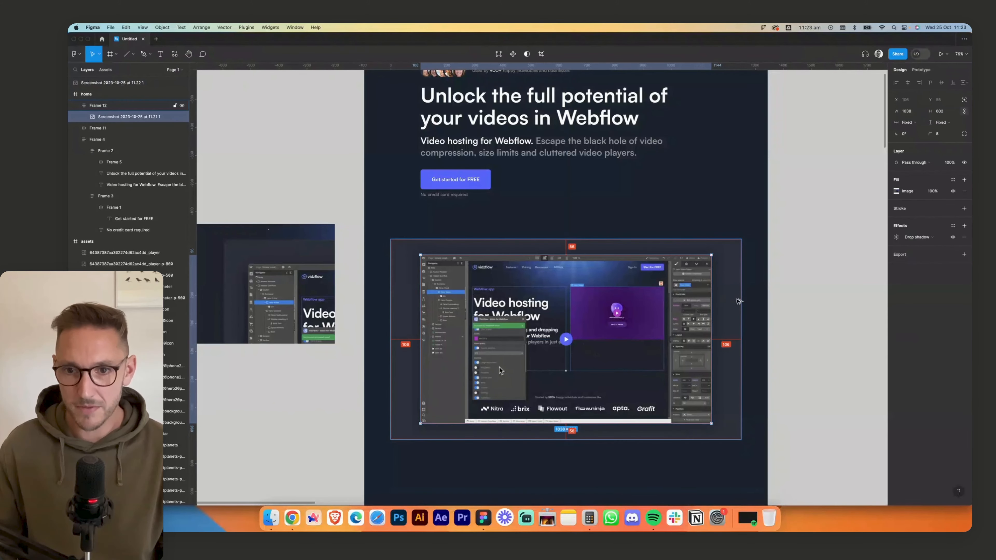
click(739, 301)
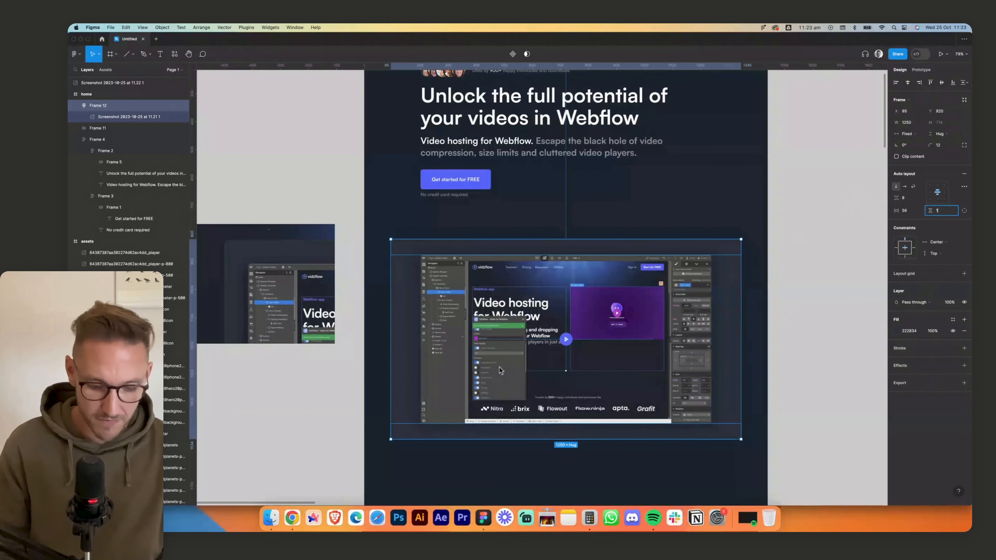
text(106)
key(Return)
click(809, 245)
- Delete the reference capture beside the home frame
scroll(809, 245, left, 1)
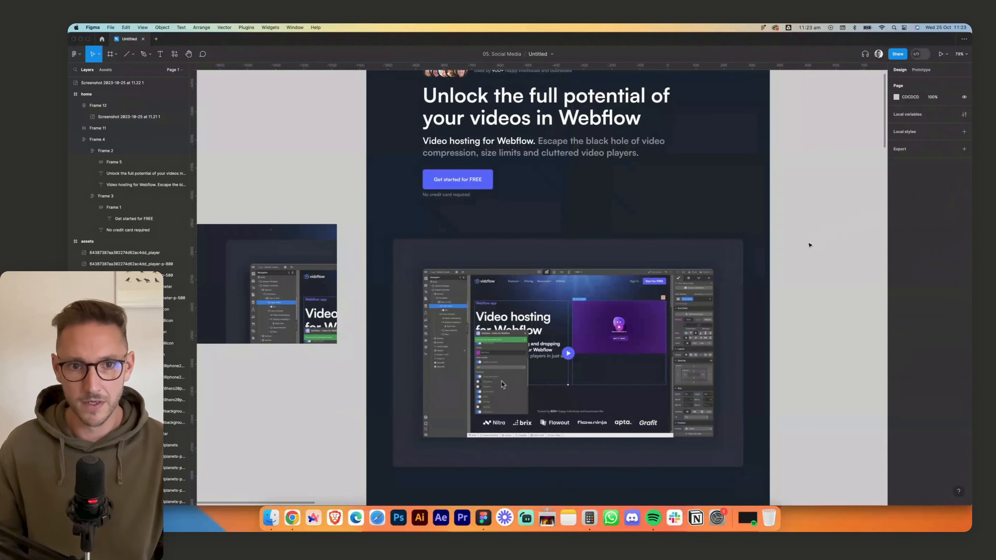
scroll(809, 245, left, 3)
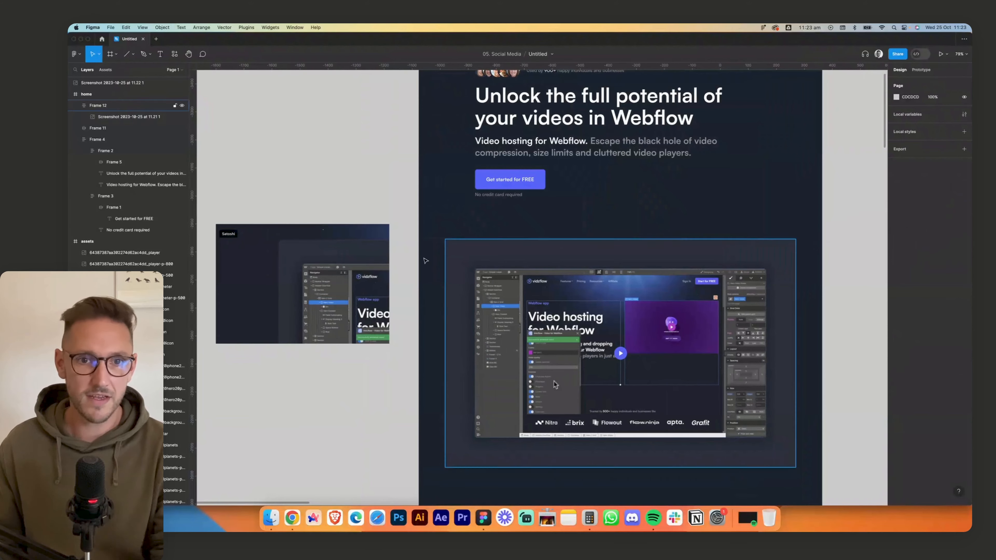
click(318, 271)
key(Delete)
drag(780, 220, 655, 324)
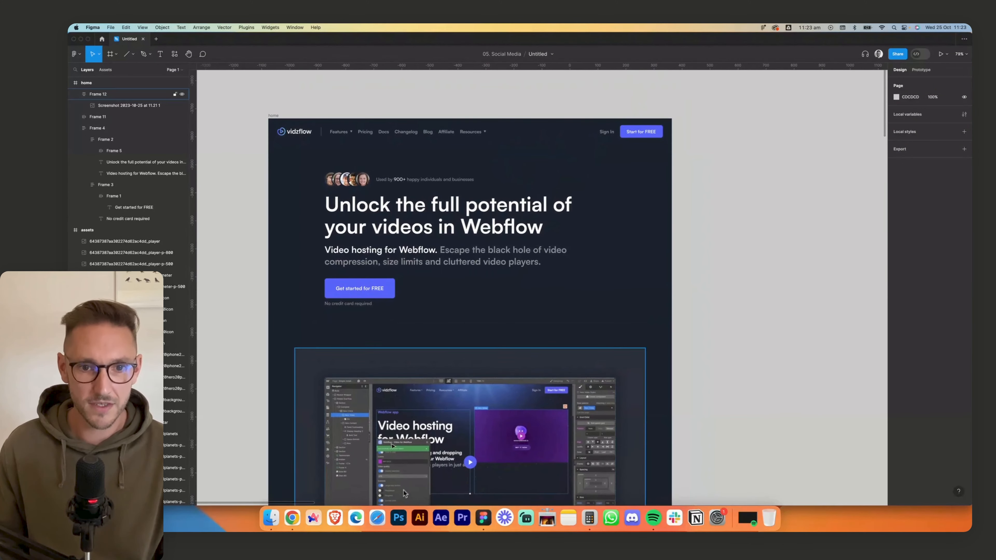
- Switch to Chrome and examine the planet and blue glow in the live page's hero section
click(292, 518)
scroll(654, 304, up, 5)
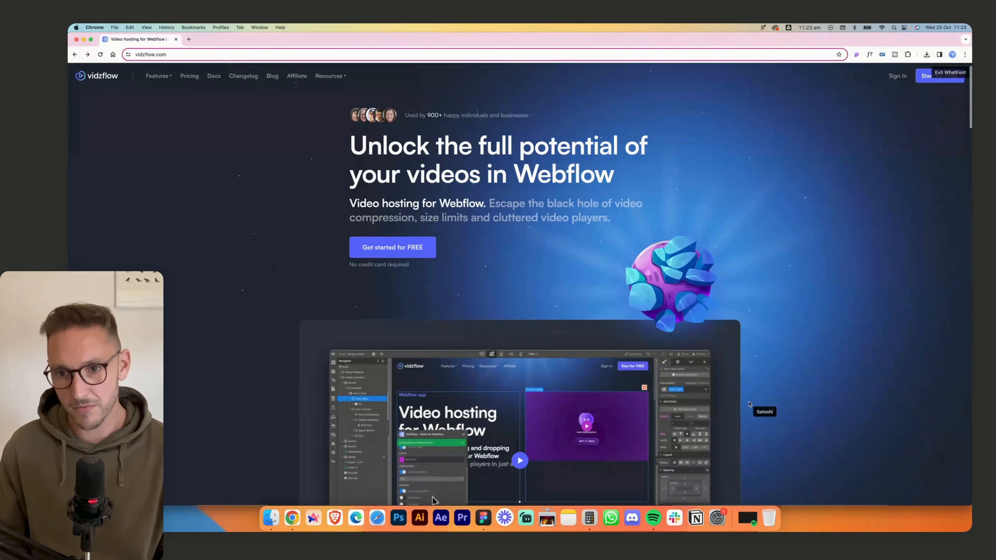
scroll(768, 398, down, 2)
scroll(781, 400, up, 2)
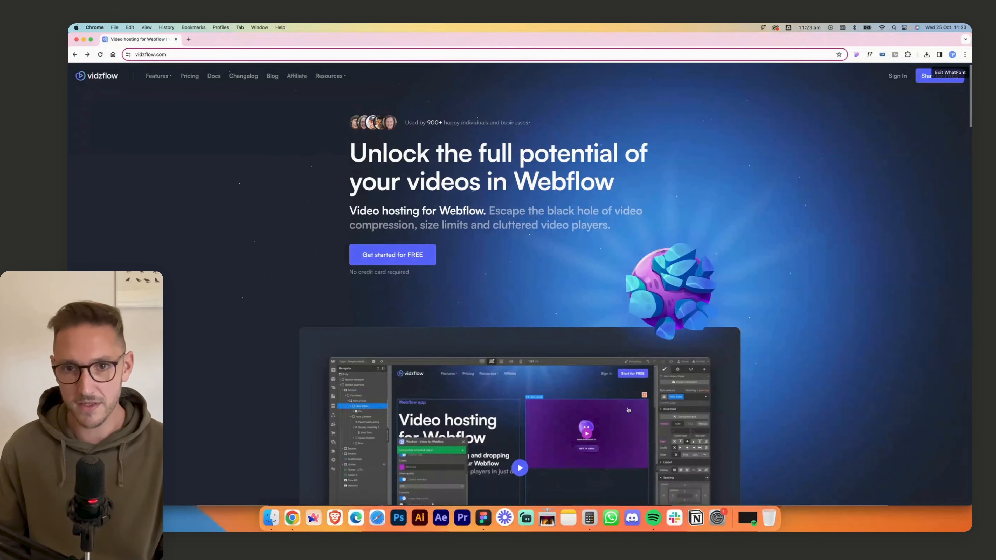
- Switch to Figma and copy the largest planet image and the 1080 px blue glow from the assets frame onto the canvas near the home frame
click(483, 518)
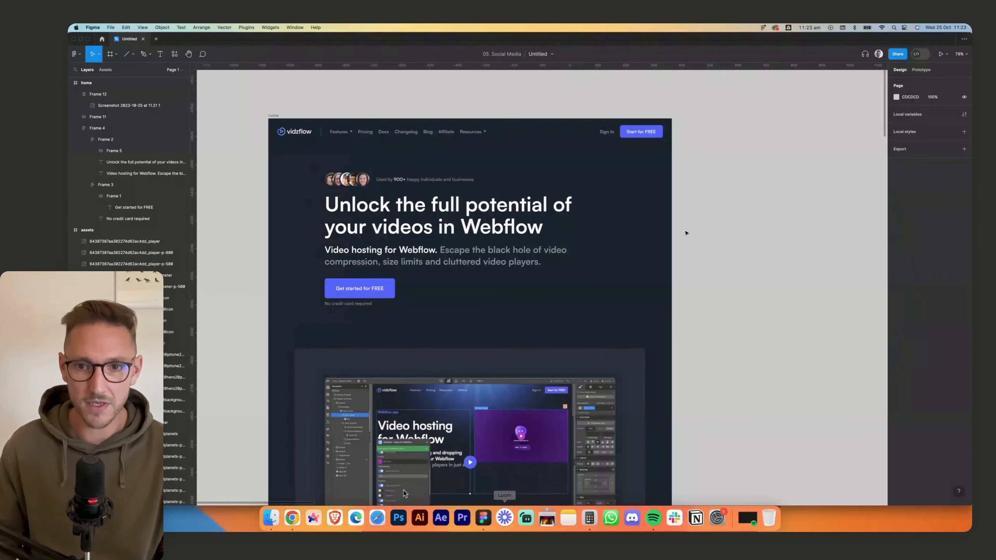
scroll(553, 331, right, 7)
scroll(604, 339, down, 6)
scroll(605, 338, right, 9)
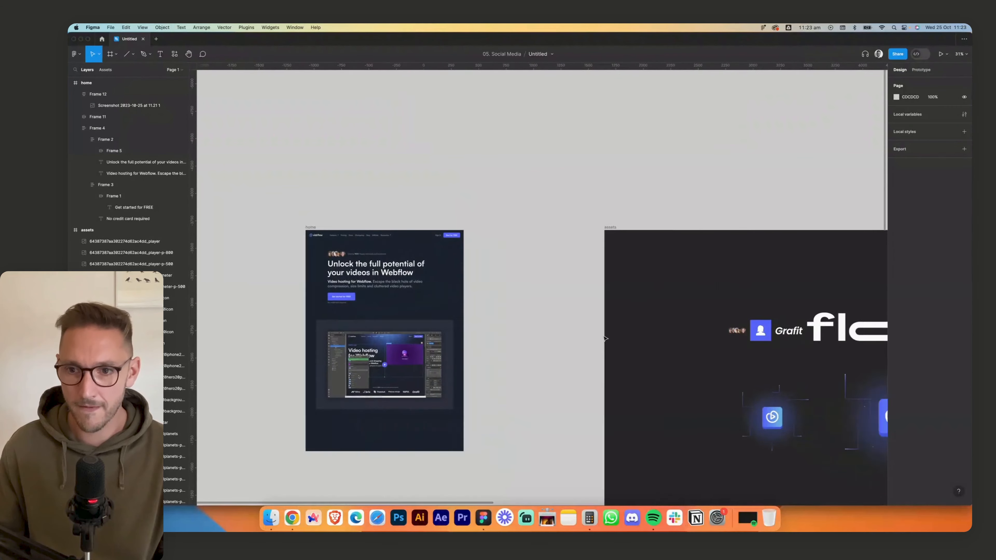
scroll(605, 338, down, 6)
scroll(605, 338, right, 2)
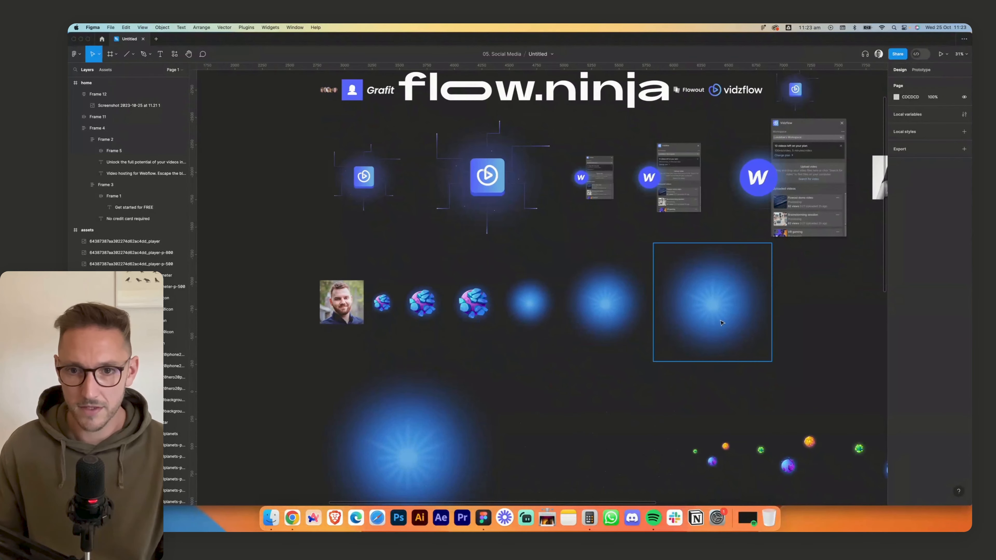
click(666, 314)
shift+click(474, 303)
scroll(700, 310, down, 5)
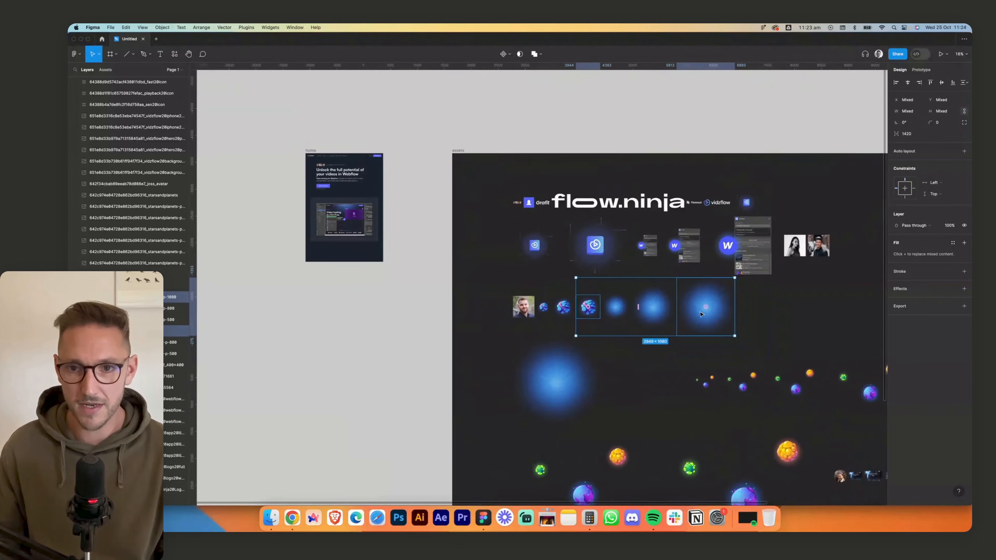
drag(702, 309, 544, 344)
click(436, 285)
scroll(545, 344, up, 4)
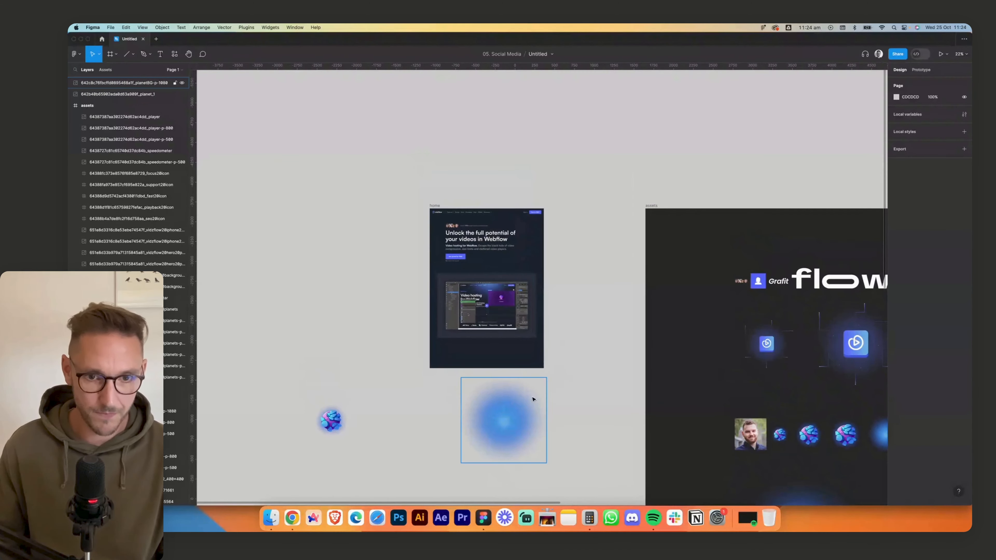
- Place the blue glow behind the hero and preview card, and set the planet over the card's upper-right edge
drag(520, 394, 531, 267)
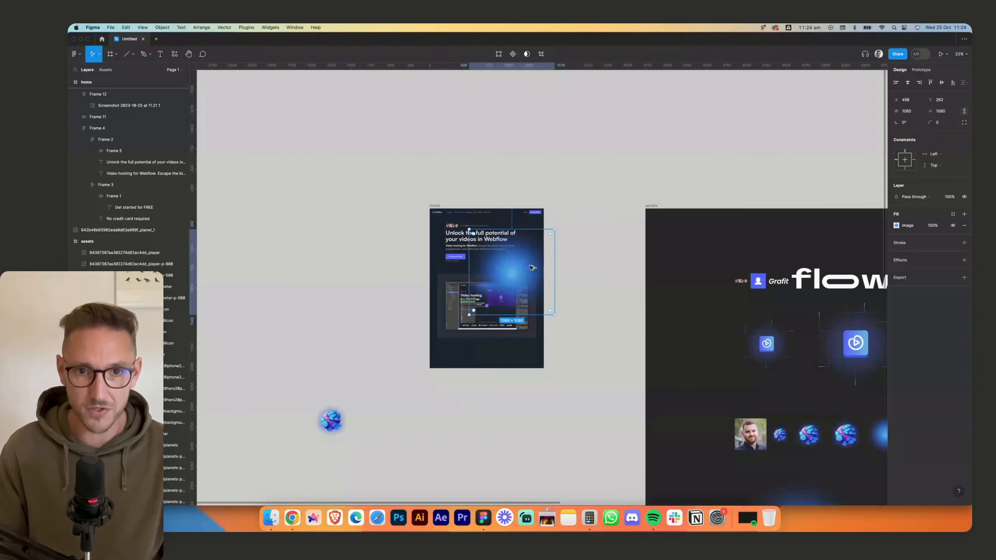
key([)
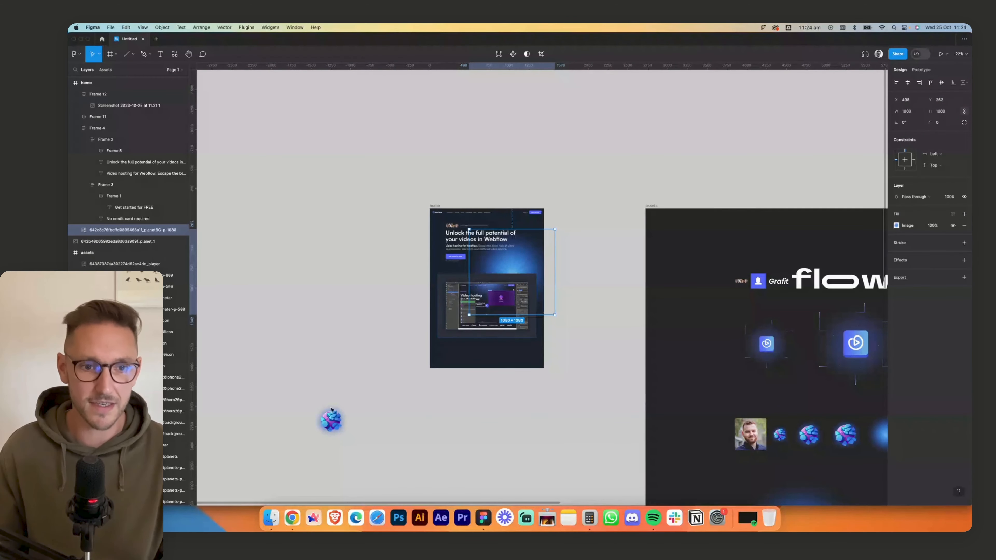
drag(331, 410, 519, 270)
click(548, 256)
scroll(537, 245, up, 5)
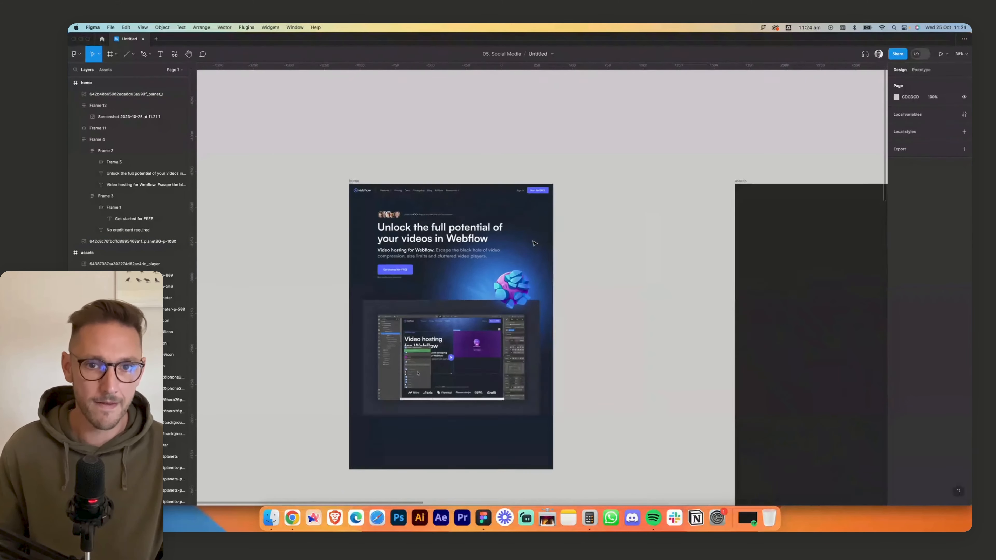
scroll(533, 243, up, 10)
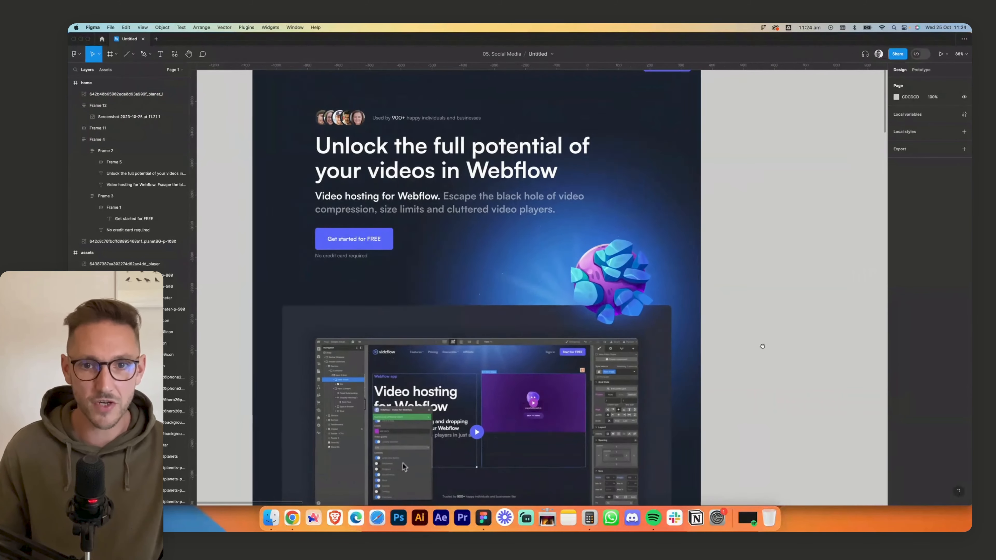
scroll(762, 346, up, 2)
scroll(762, 347, left, 2)
drag(642, 327, 518, 245)
key(ctrl+z)
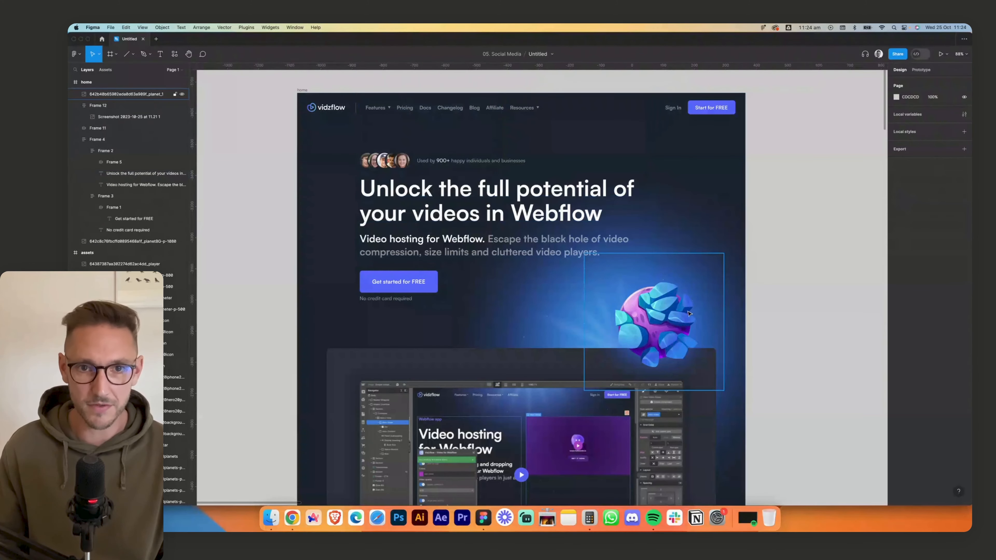
- Move the planet image into the preview frame and give it absolute position
drag(663, 331, 655, 359)
scroll(745, 332, down, 3)
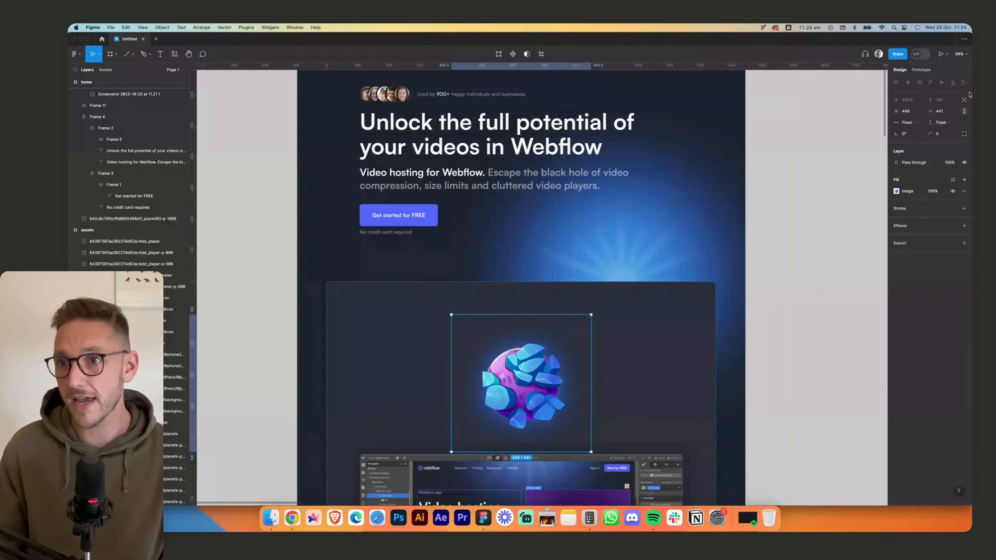
click(964, 100)
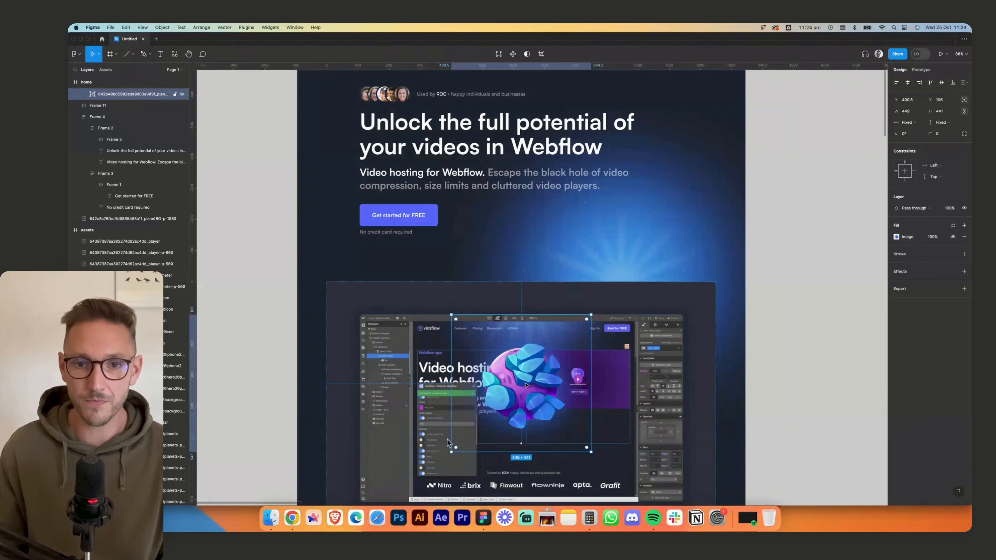
- Move the planet image out of the preview frame and place it over the card's upper-right edge
drag(525, 385, 641, 266)
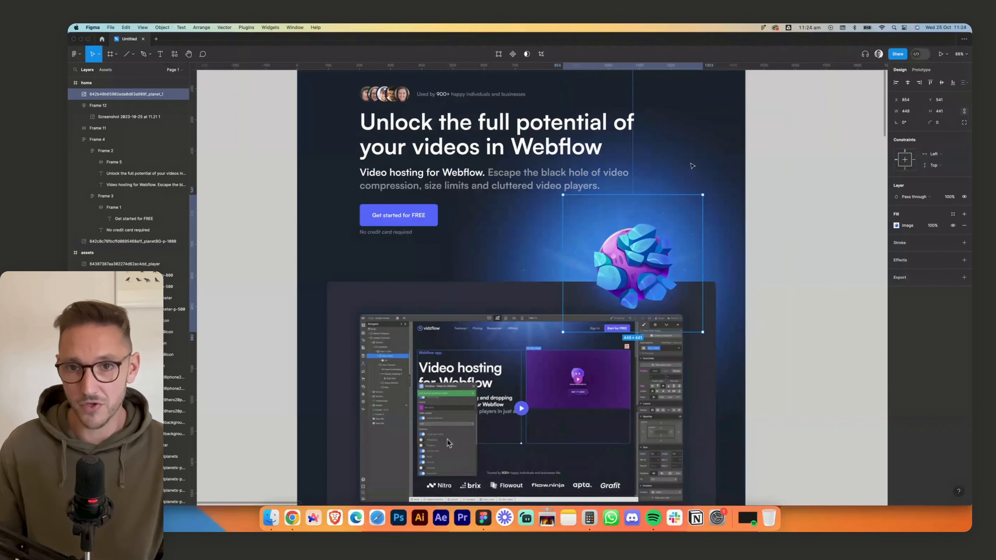
scroll(368, 450, down, 1)
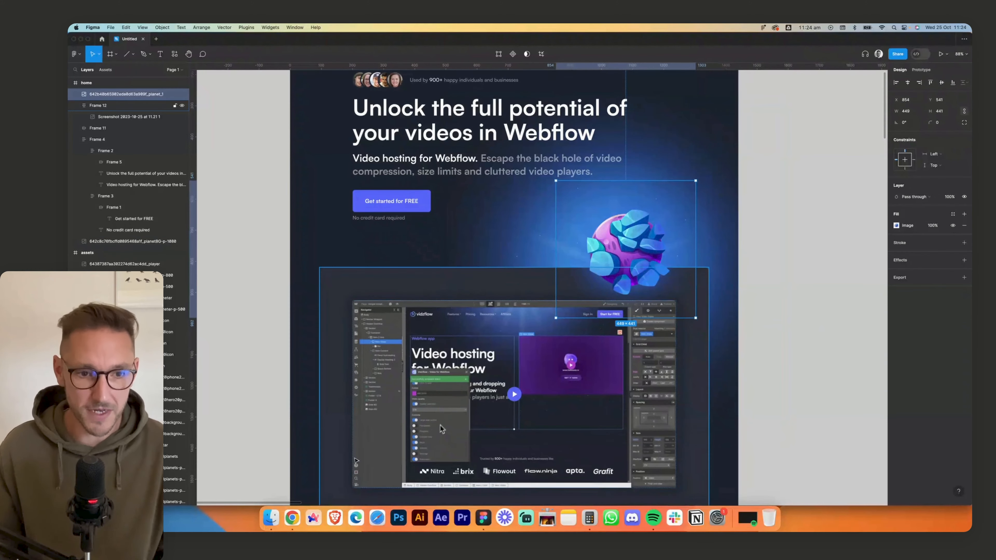
- Switch to Chrome and measure the planet's size in the live page's hero section
click(292, 518)
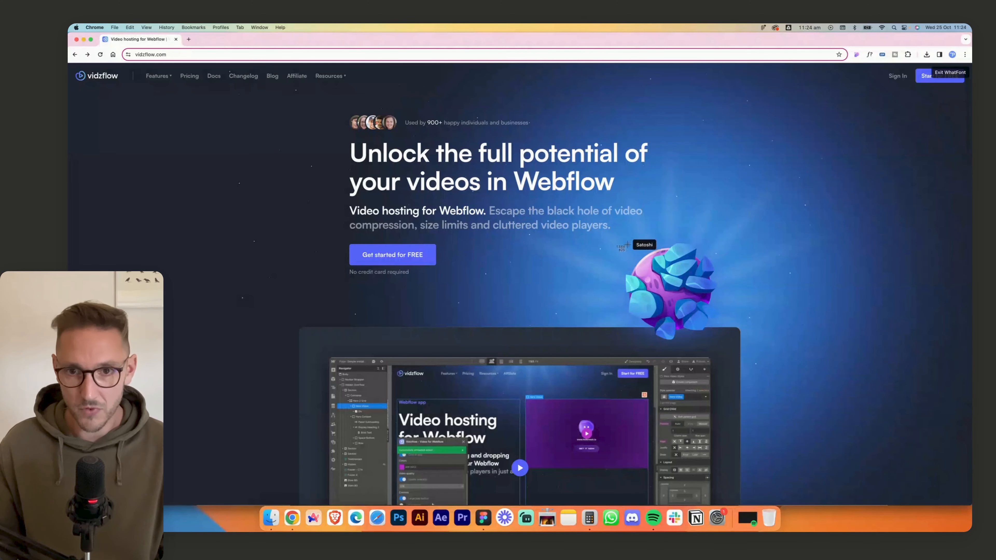
drag(622, 243, 722, 342)
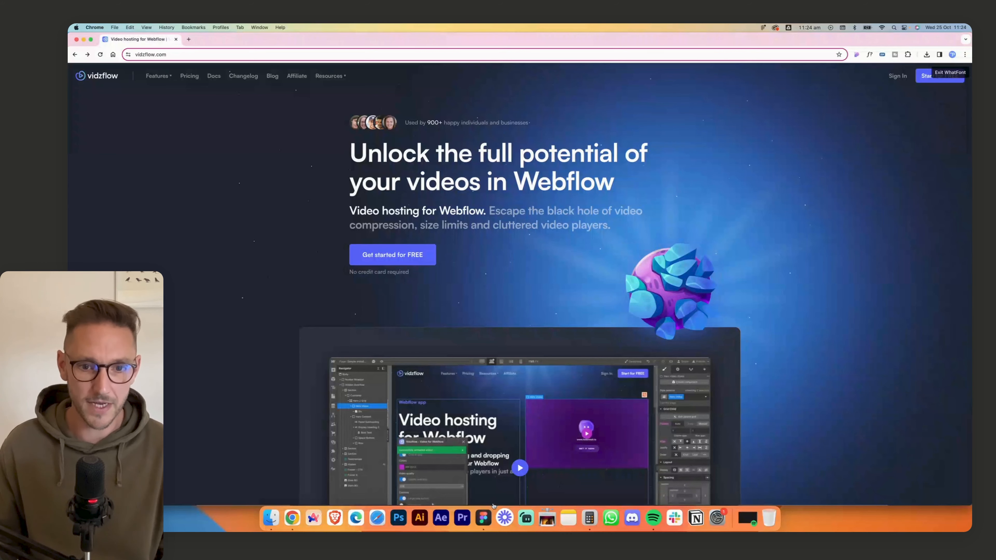
- Switch to Figma and draw a reference square in the hero section, setting its size to 280 × 280 px
click(483, 524)
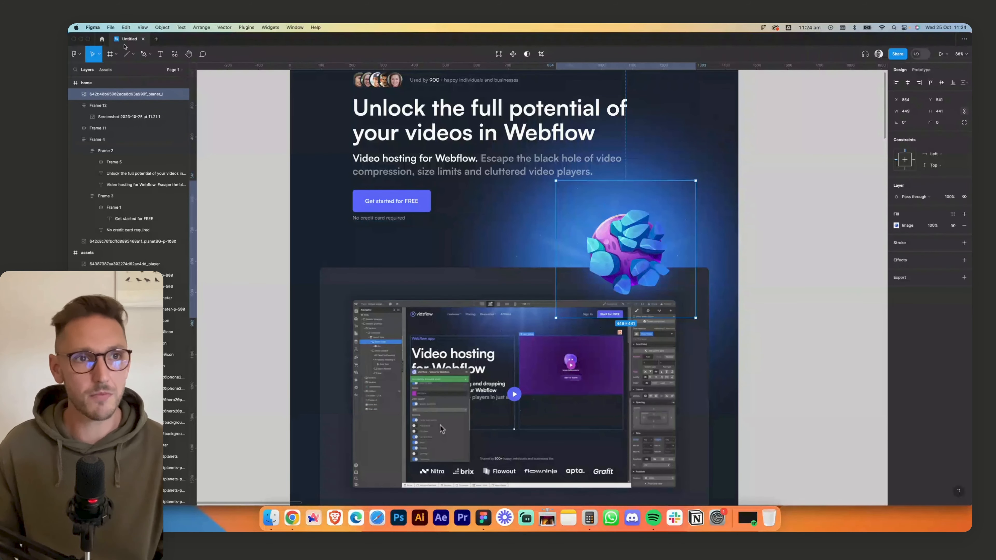
click(133, 54)
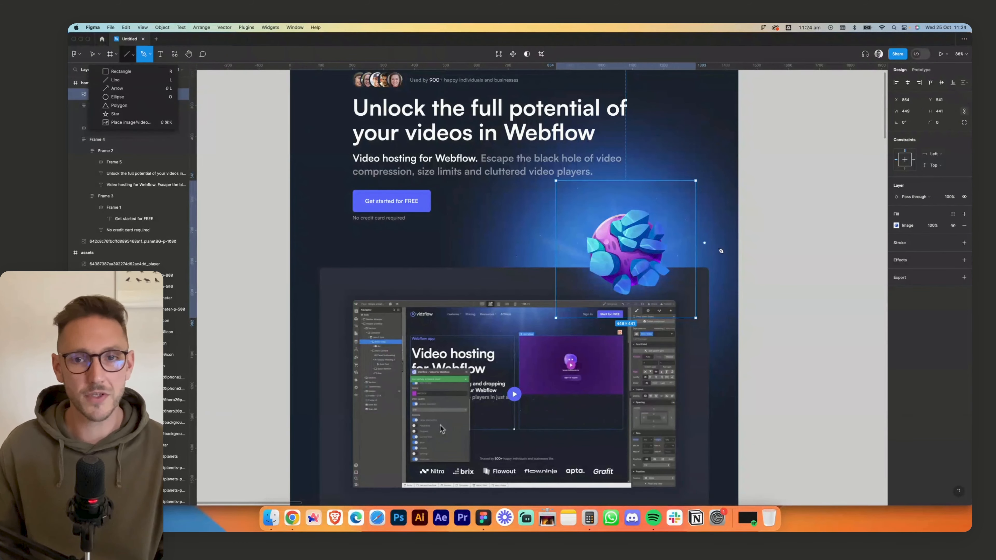
key(v)
click(800, 251)
click(570, 225)
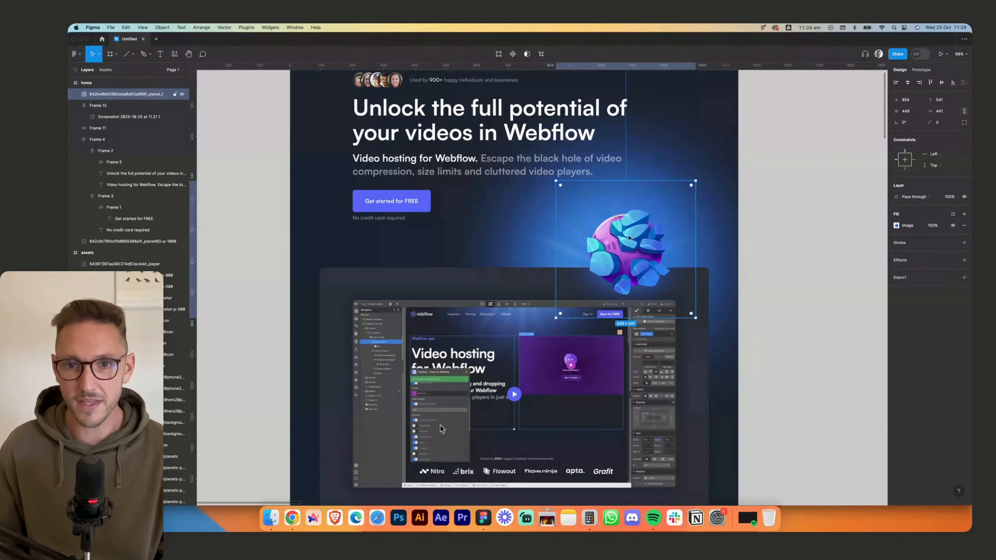
click(133, 55)
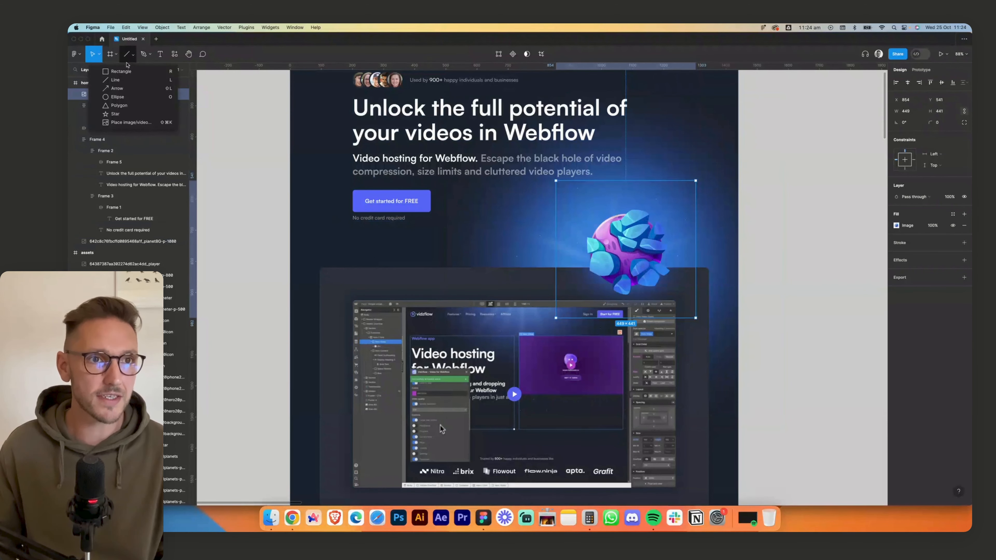
click(121, 72)
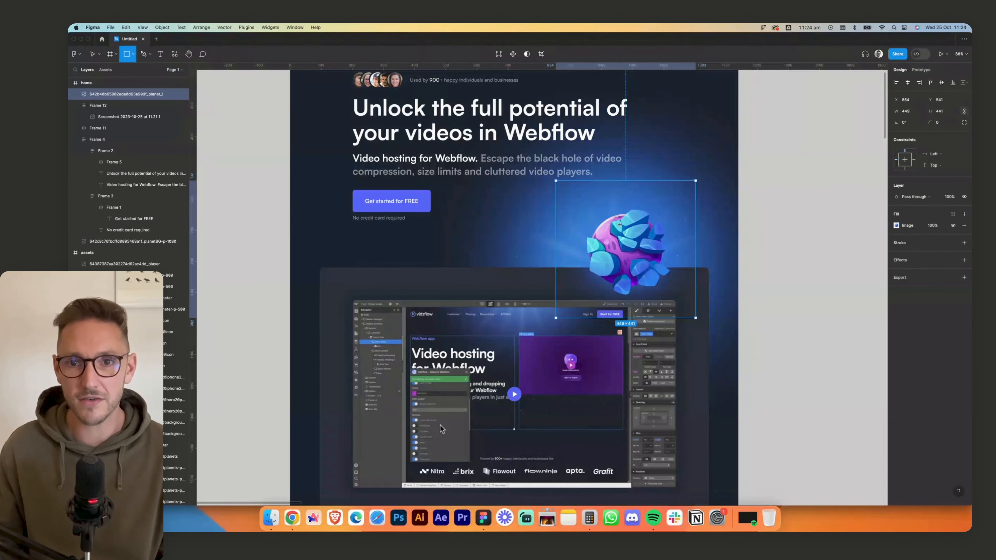
drag(593, 201, 641, 241)
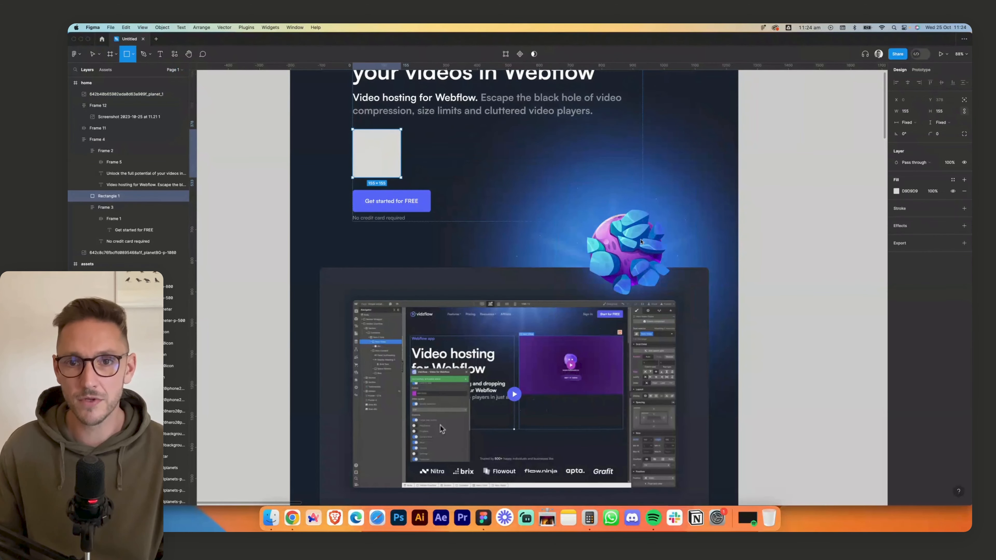
click(915, 109)
key(Return)
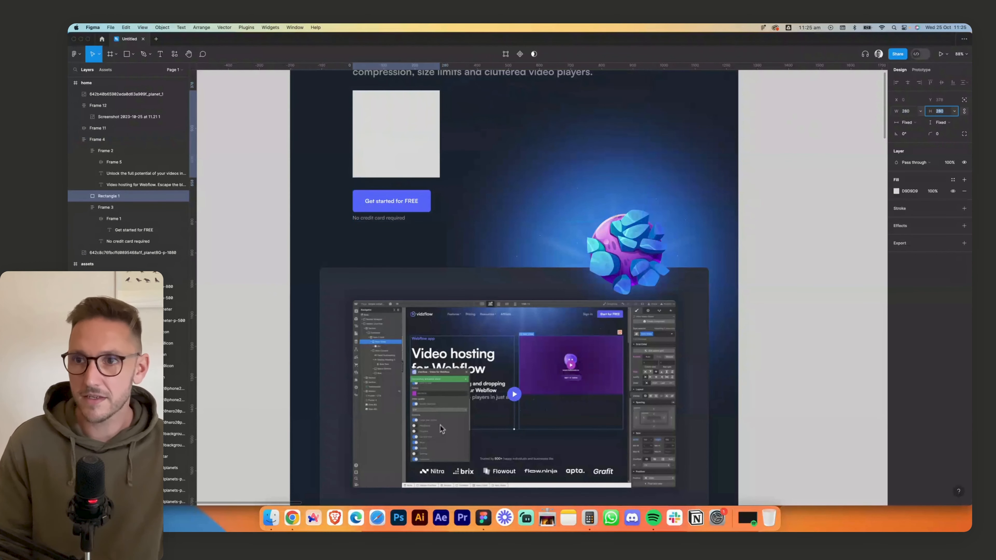
- Place the reference square over the planet and set its fill opacity to 70% to compare their sizes
drag(669, 147, 809, 258)
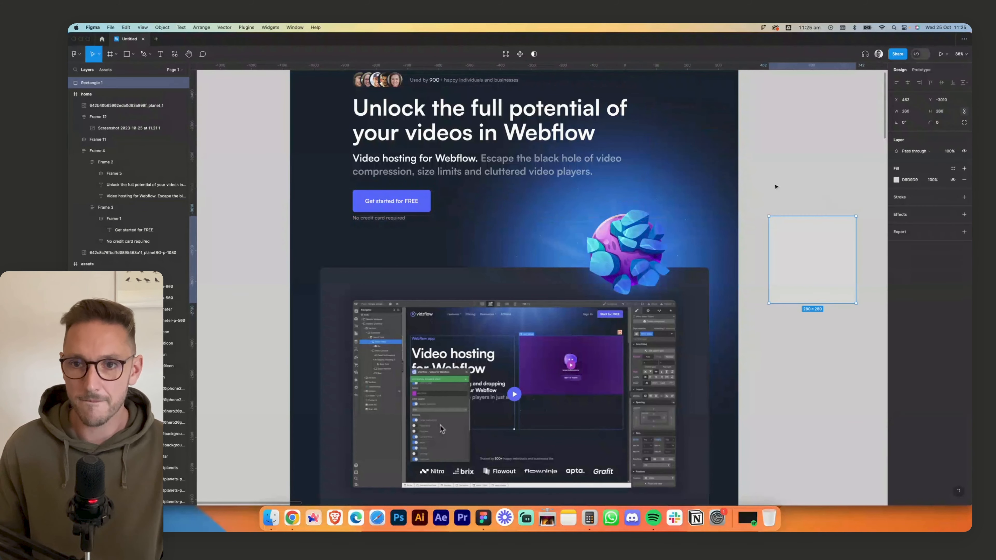
scroll(810, 258, right, 5)
drag(608, 272, 455, 265)
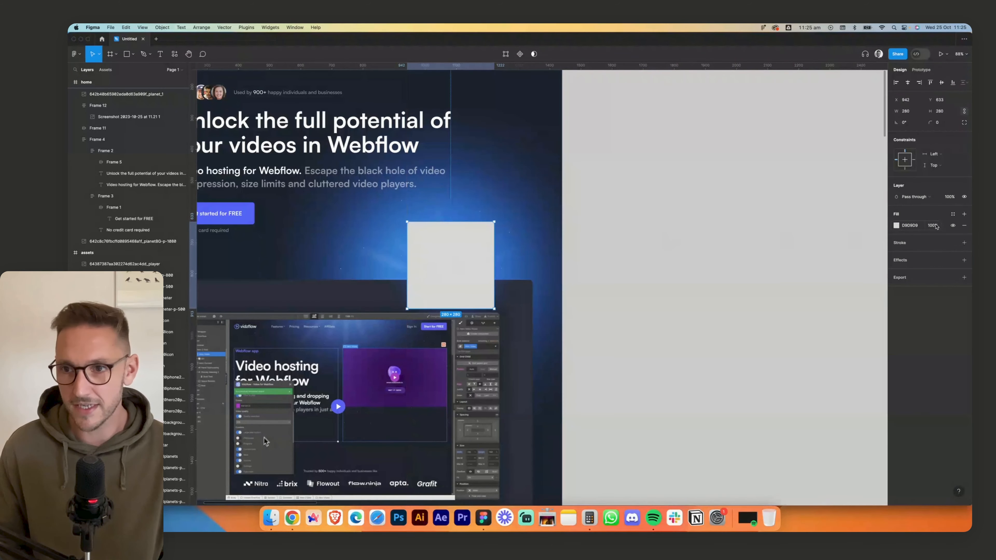
key(shift+Down)
key(shift+Down)
key(shift+Down)
key(shift+Down)
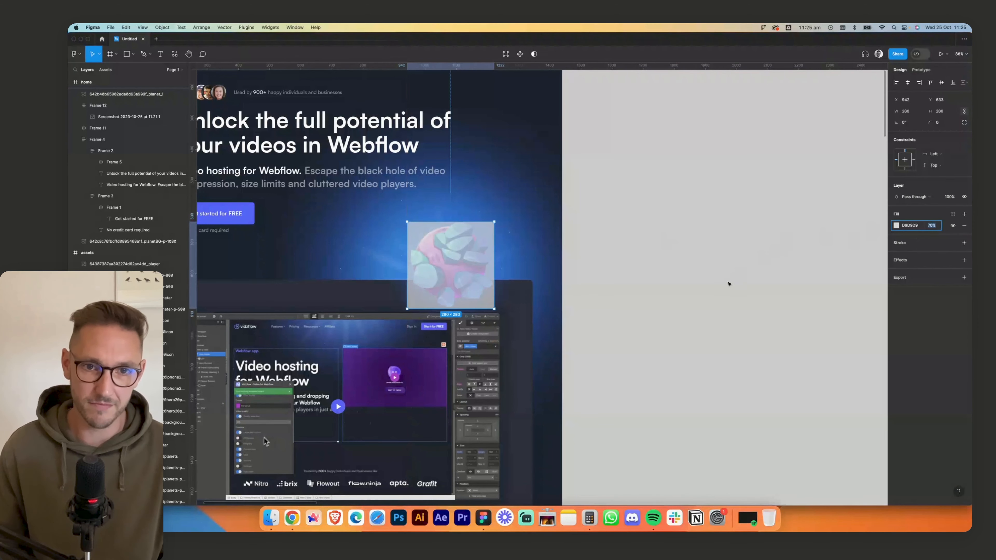
- Delete the semi-transparent reference square covering the planet
click(727, 283)
scroll(485, 237, down, 1)
click(486, 238)
key(BackSpace)
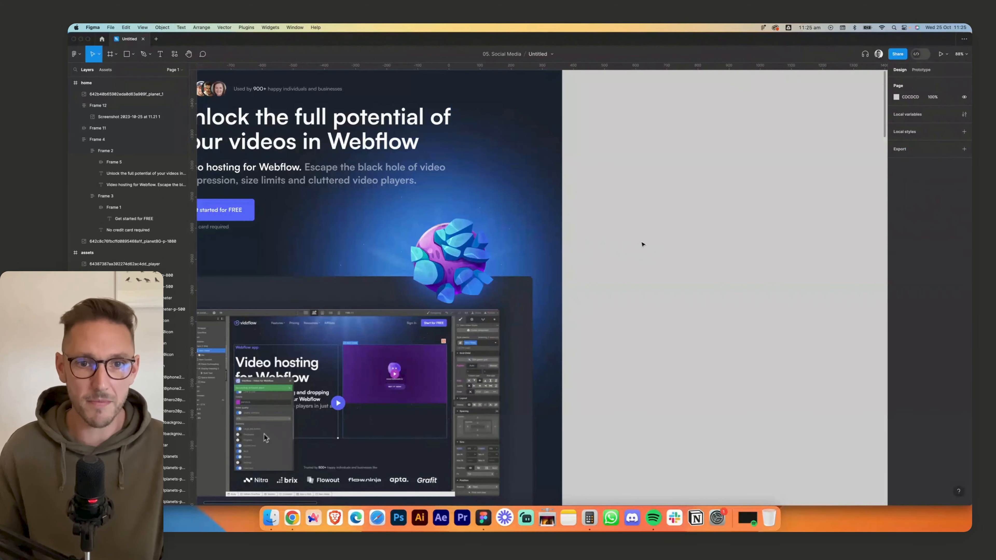
- Shift the planet image up and to the right, to X 870 and Y 517
drag(516, 250, 635, 253)
click(557, 263)
key(shift+Up)
key(shift+Up)
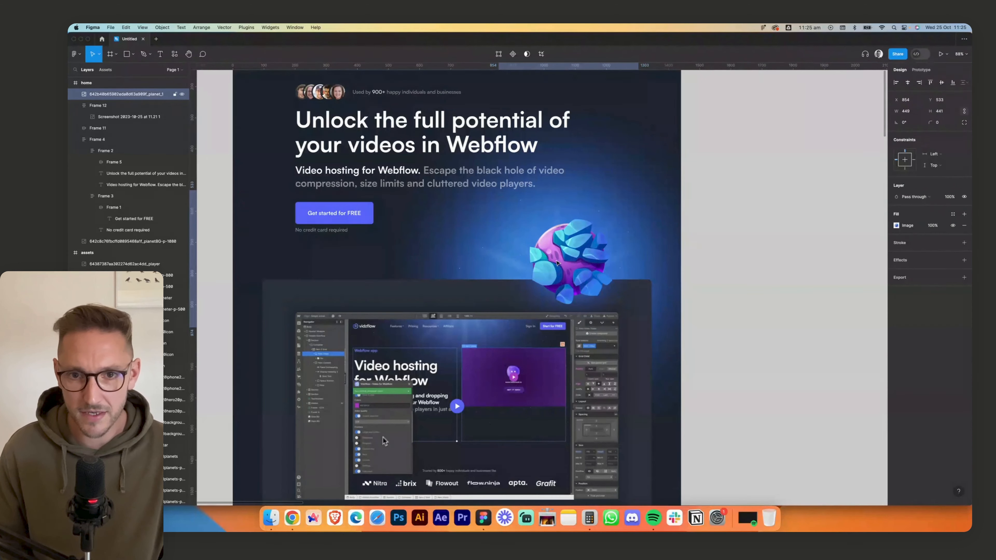
key(shift+Right)
key(shift+Right)
key(shift+Up)
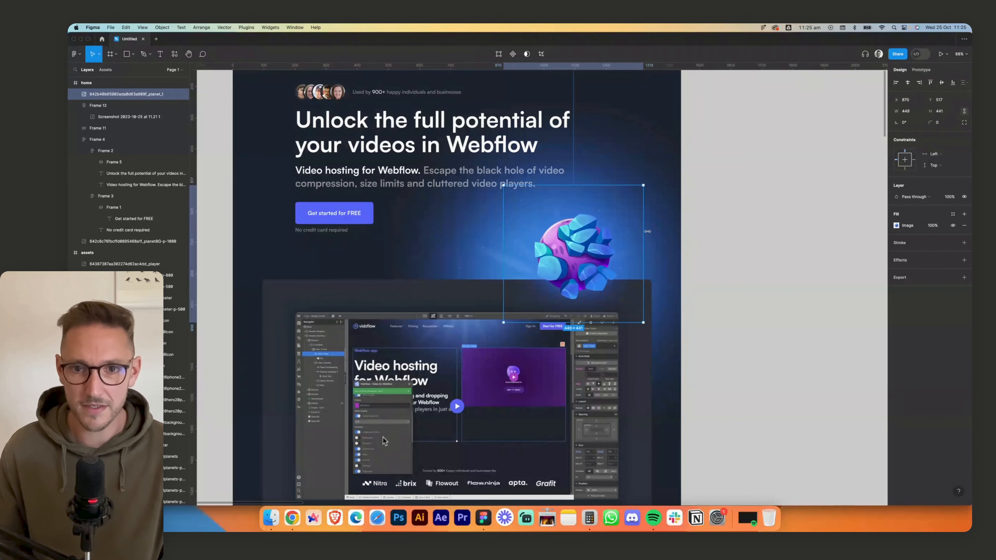
- Move the 1080 px blue glow to X 546 and Y 206, behind the planet
click(658, 237)
key(shift+Right)
key(shift+Right)
key(shift+Right)
key(shift+Up)
key(shift+Up)
key(shift+Up)
key(shift+Up)
key(shift+Up)
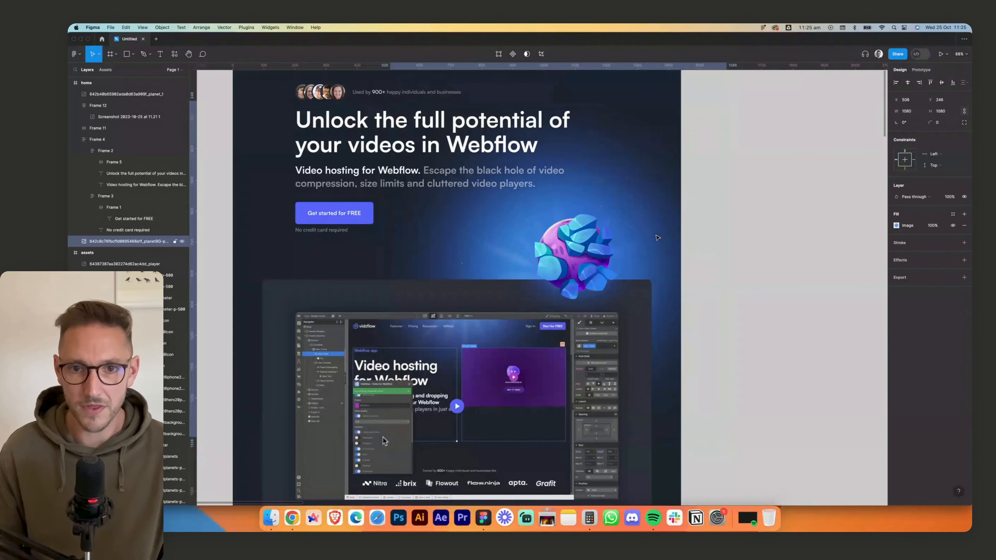
key(shift+Right)
key(shift+Up)
key(shift+Up)
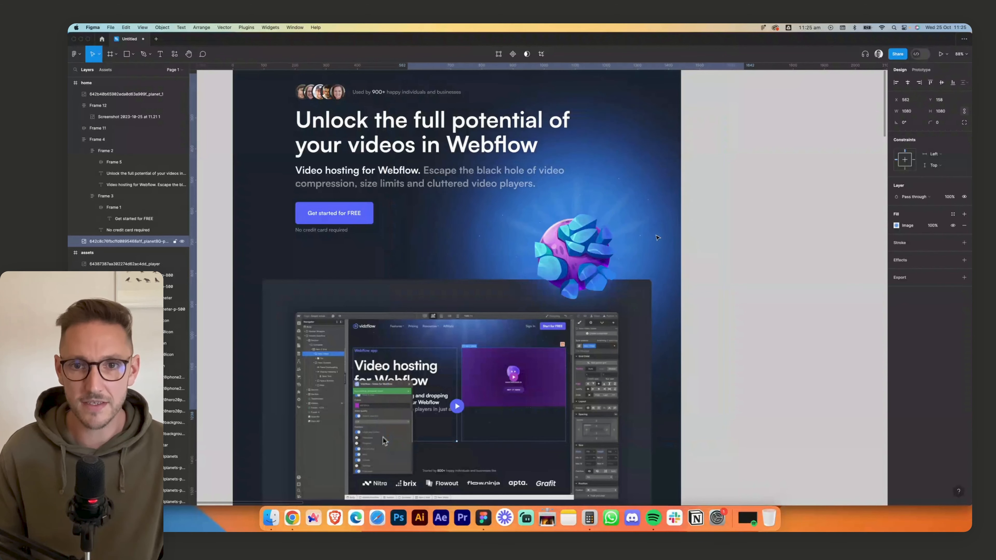
key(shift+Right)
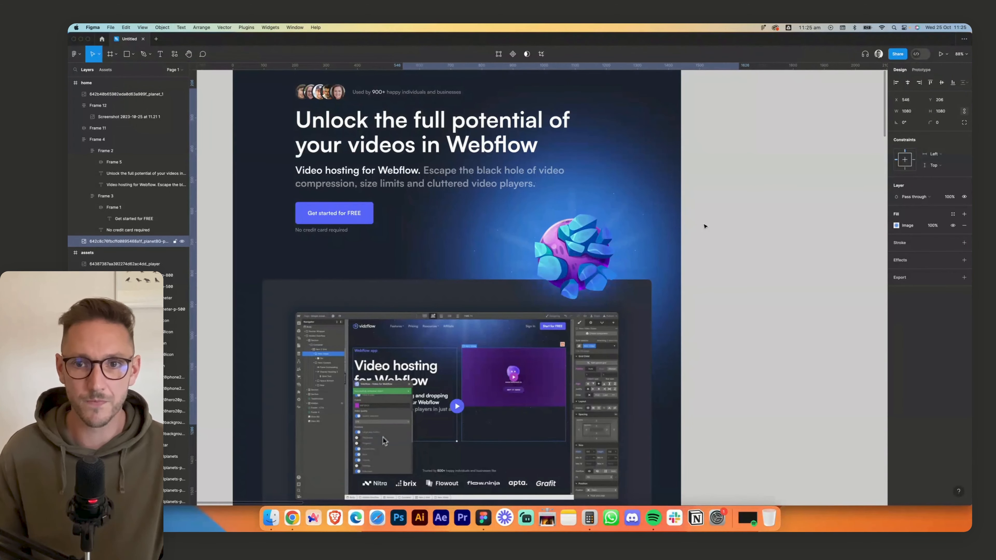
click(749, 181)
drag(748, 180, 799, 267)
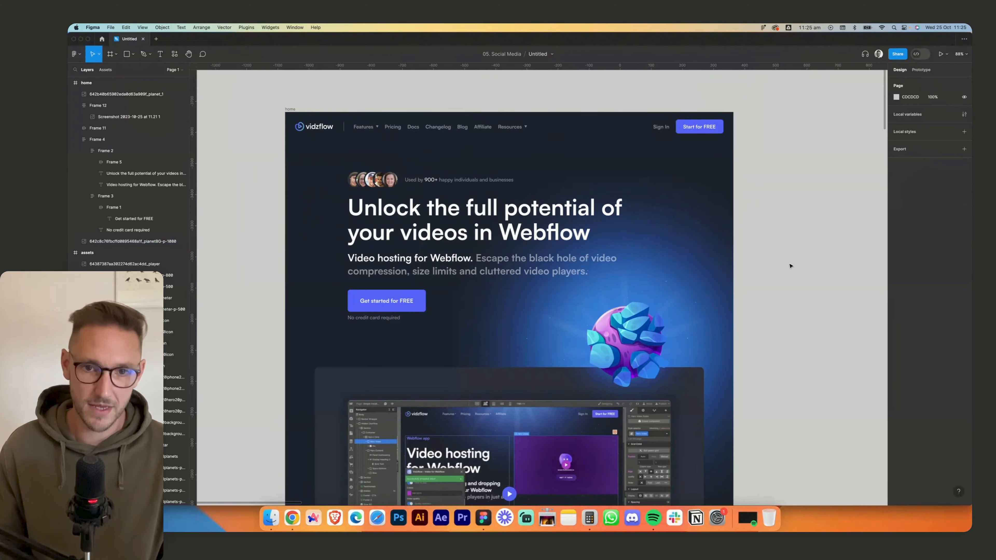
scroll(790, 266, left, 2)
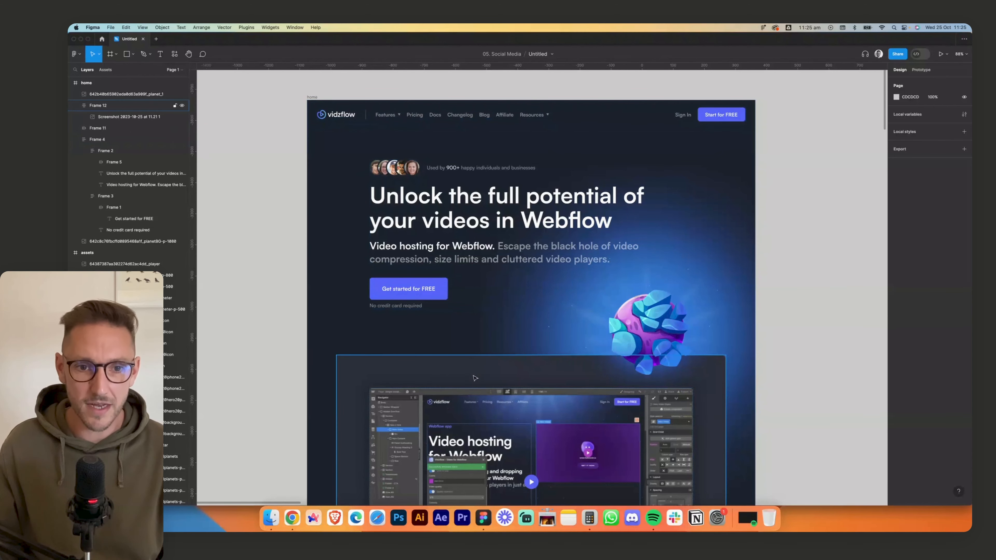
click(483, 378)
shift+click(630, 345)
shift+click(509, 345)
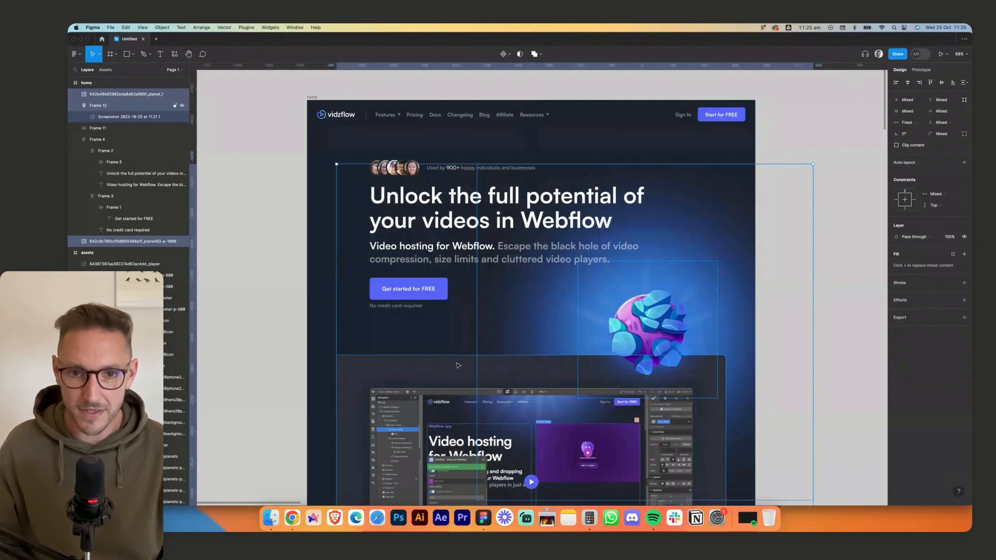
click(838, 351)
- Move the framed preview card up until it sits 124 px below the hero content
click(429, 370)
key(alt)
key(shift+Up)
key(shift+Up)
key(Up)
key(Up)
key(Up)
key(Up)
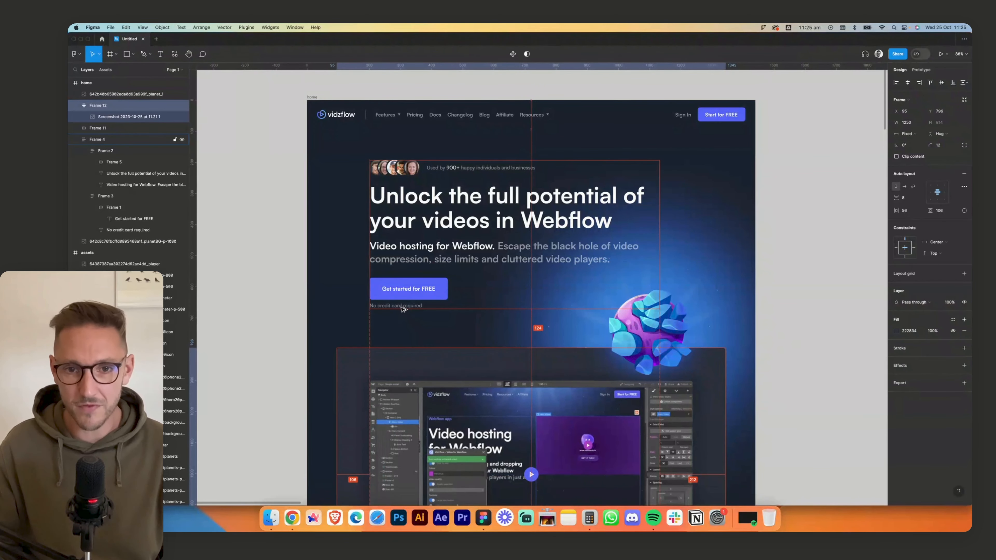
- Shift the planet and the blue glow together slightly up and to the right
click(678, 315)
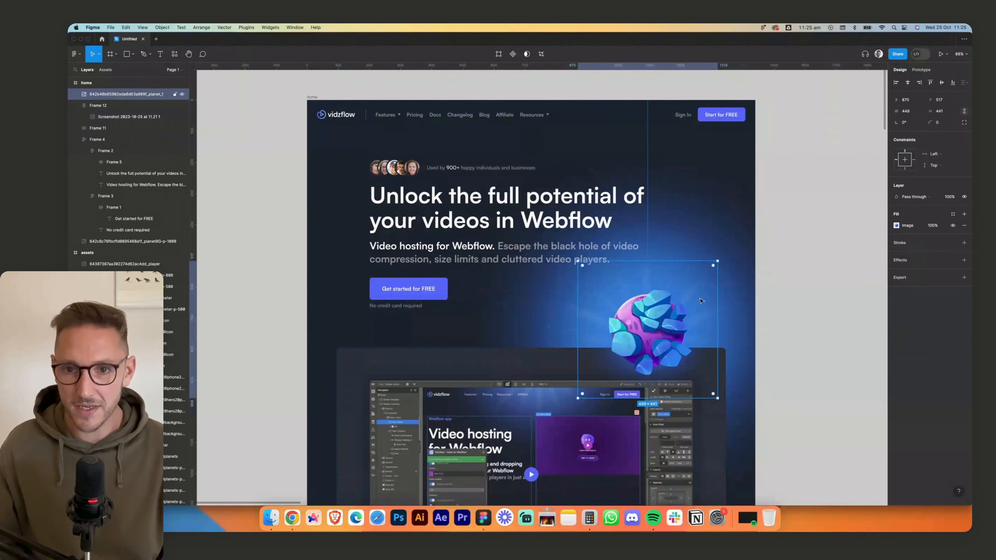
shift+click(733, 296)
key(shift+Up)
key(shift+Up)
key(shift+Up)
key(shift+Right)
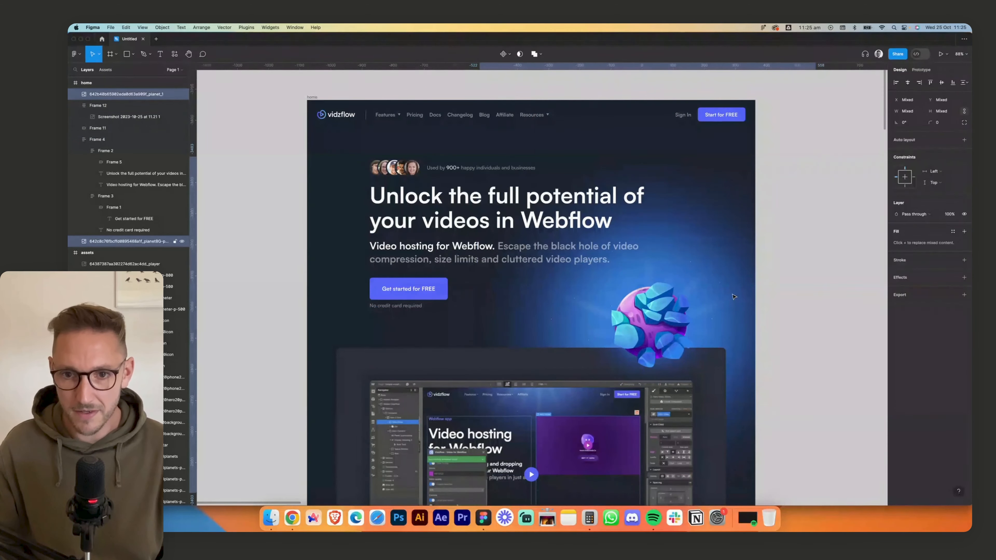
key(shift+Down)
click(829, 271)
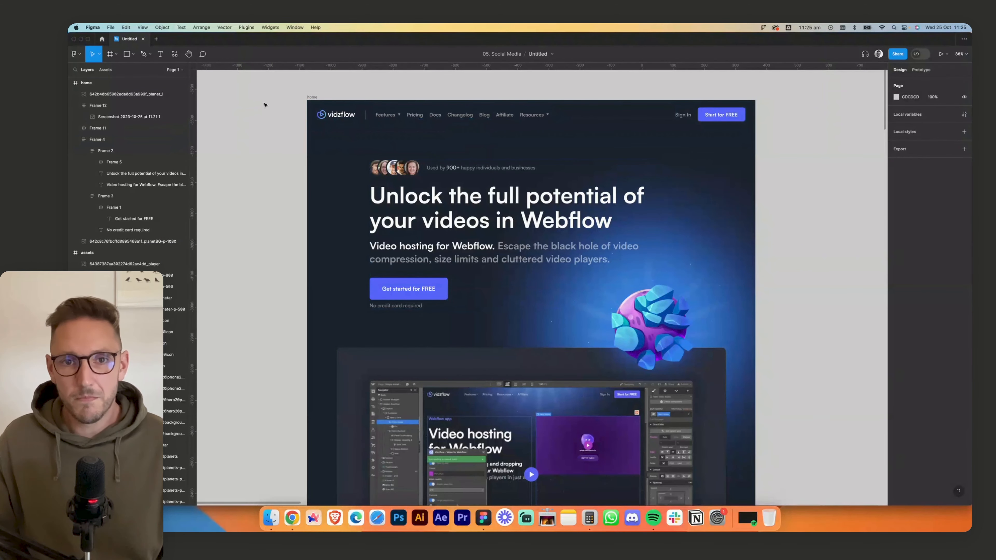
- Hide the interface panels and show the home frame's navigation bar and hero section enlarged
scroll(265, 104, up, 2)
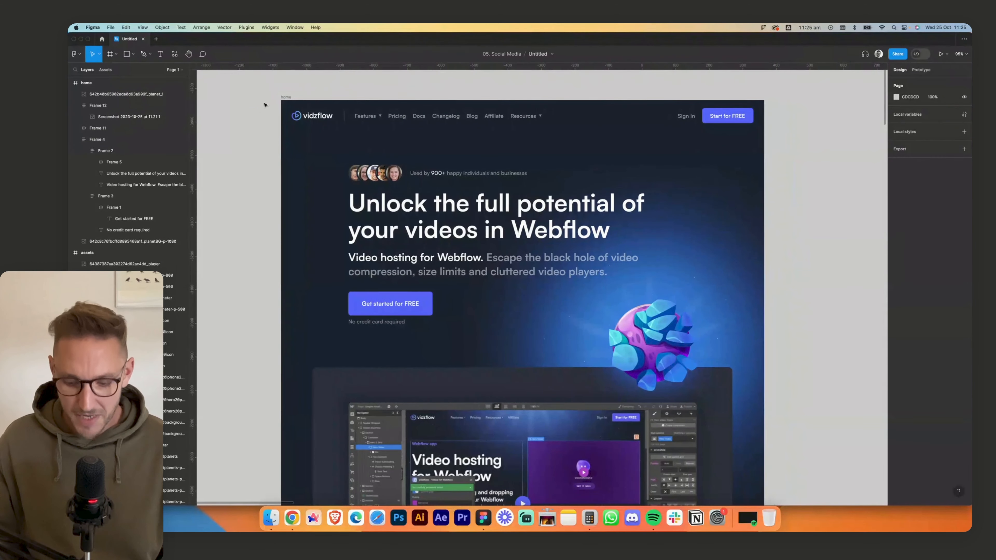
key(super+backslash)
scroll(271, 117, up, 3)
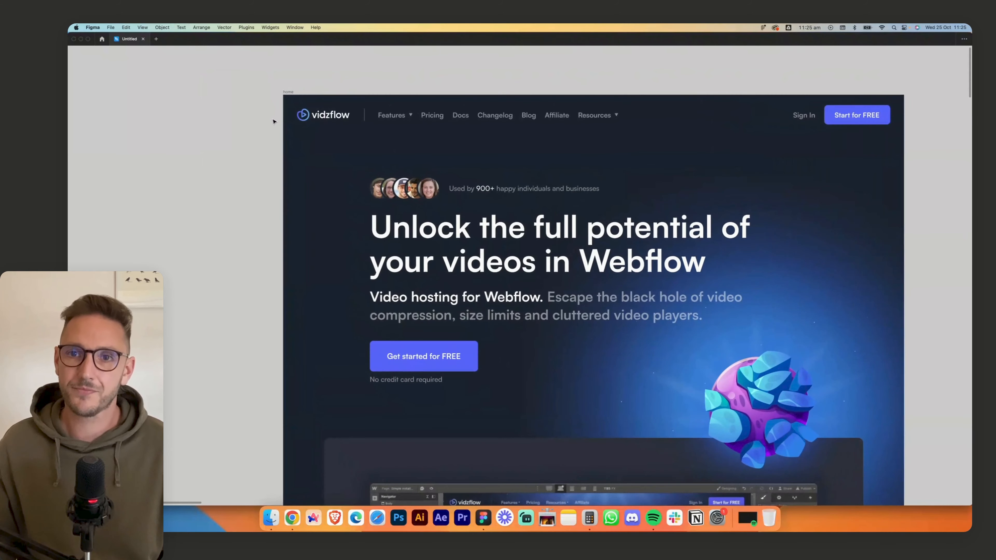
scroll(520, 85, right, 3)
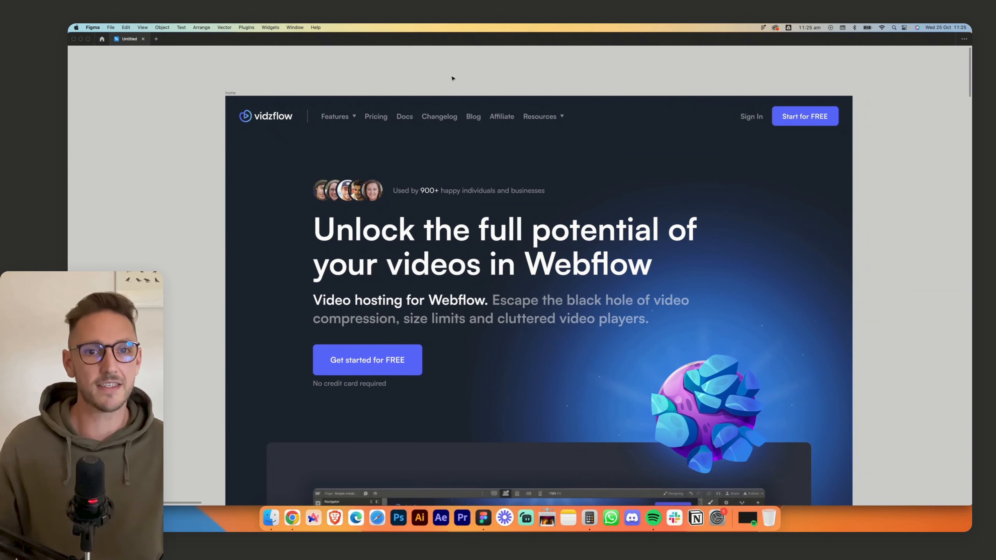
- Examine the hero section's headline, supporting text, avatar row and planet artwork at close and full view
click(485, 263)
click(451, 314)
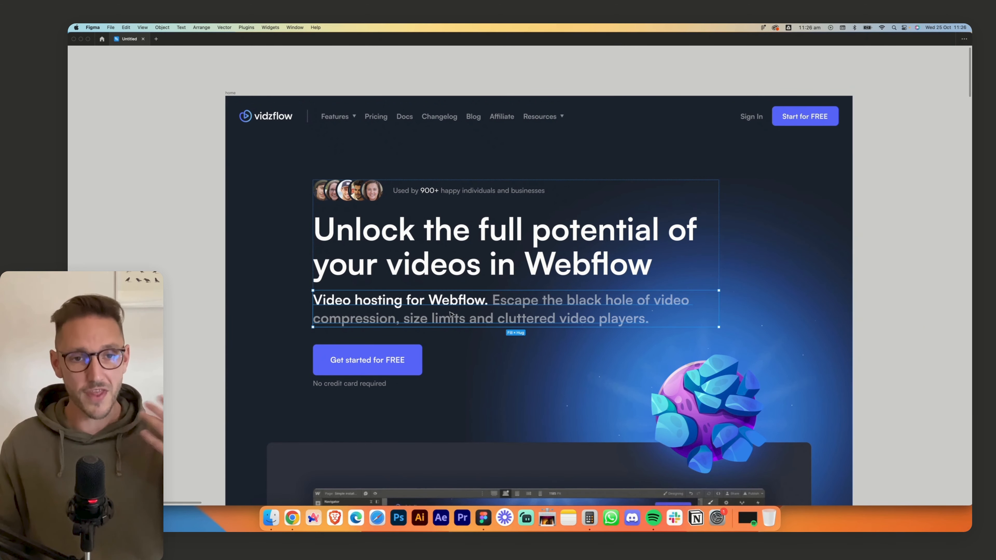
scroll(449, 278, right, 2)
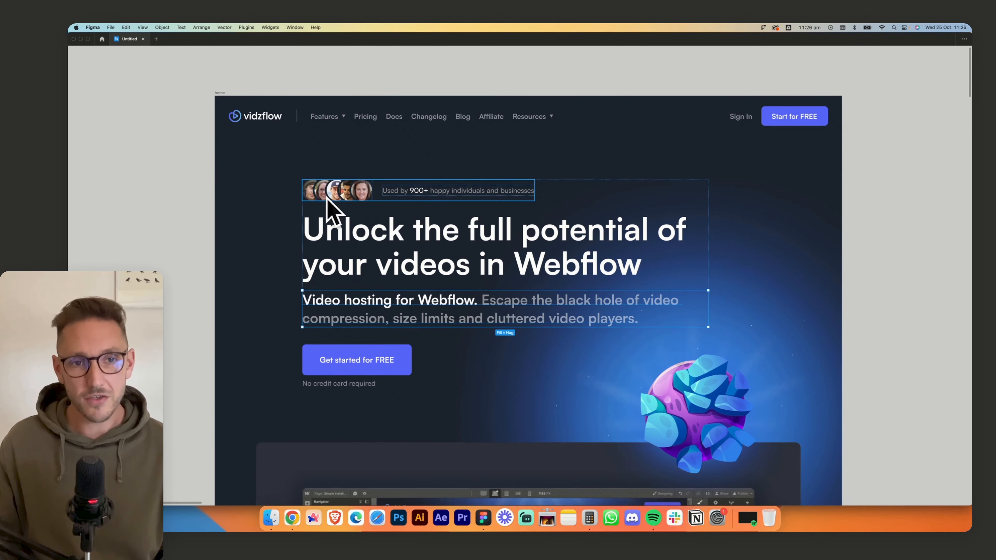
key(Escape)
scroll(415, 191, up, 6)
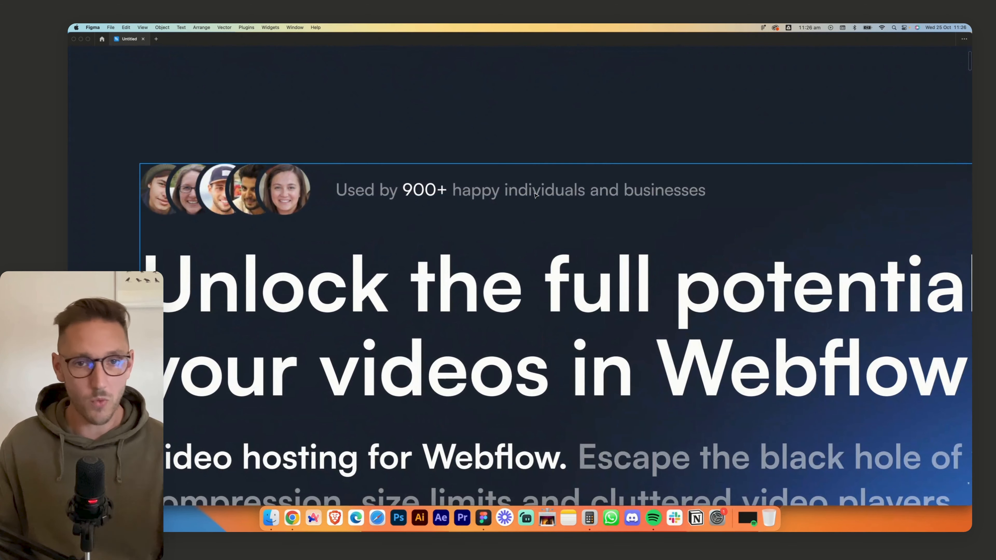
scroll(536, 195, down, 1)
scroll(536, 195, right, 2)
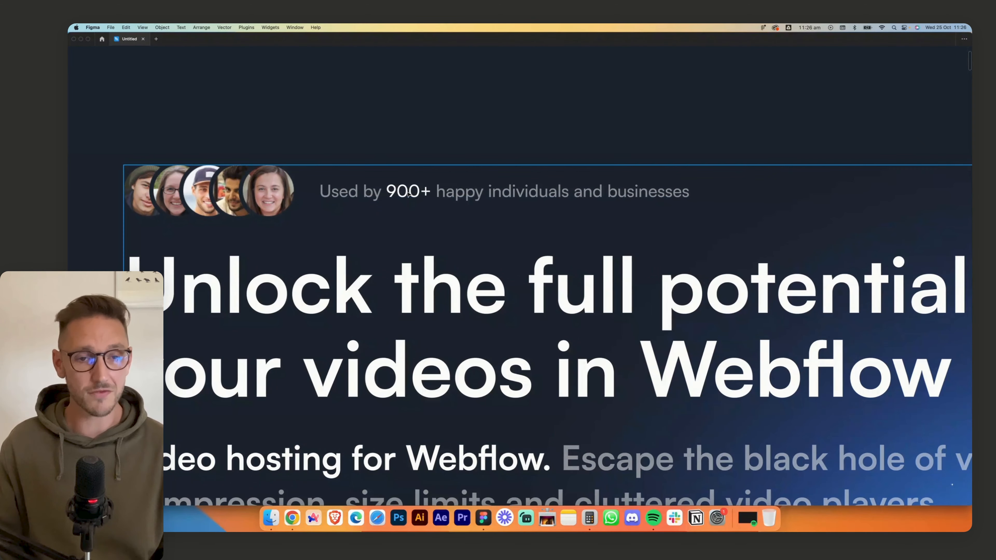
scroll(408, 193, down, 3)
scroll(407, 194, down, 4)
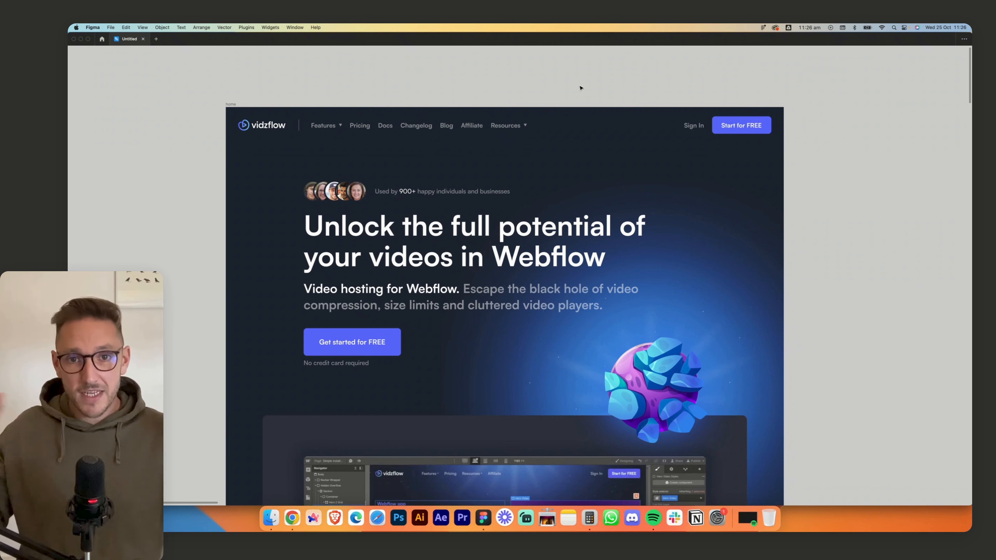
- Review the finished home frame from the navigation bar through the hero section to the framed preview card and its logo row
scroll(580, 89, down, 3)
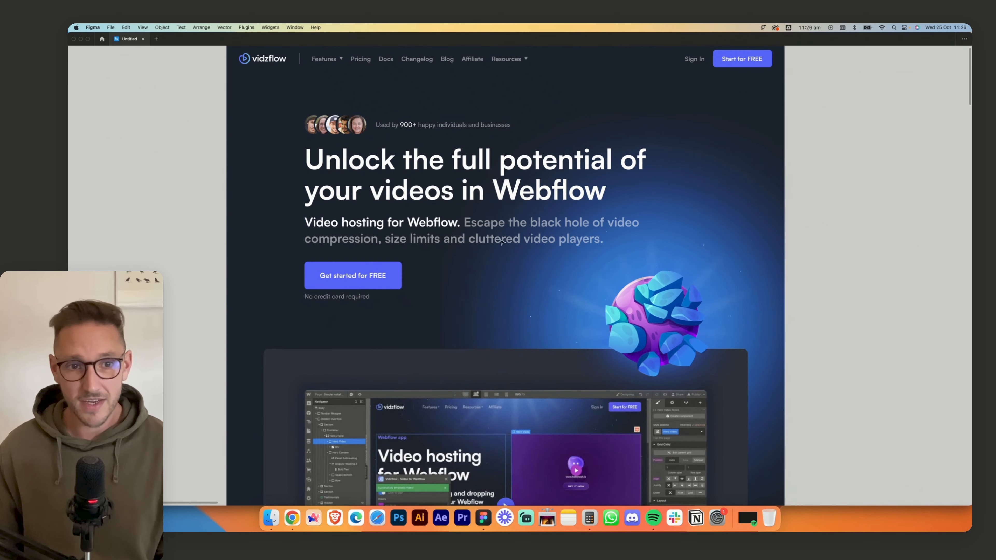
scroll(637, 126, down, 5)
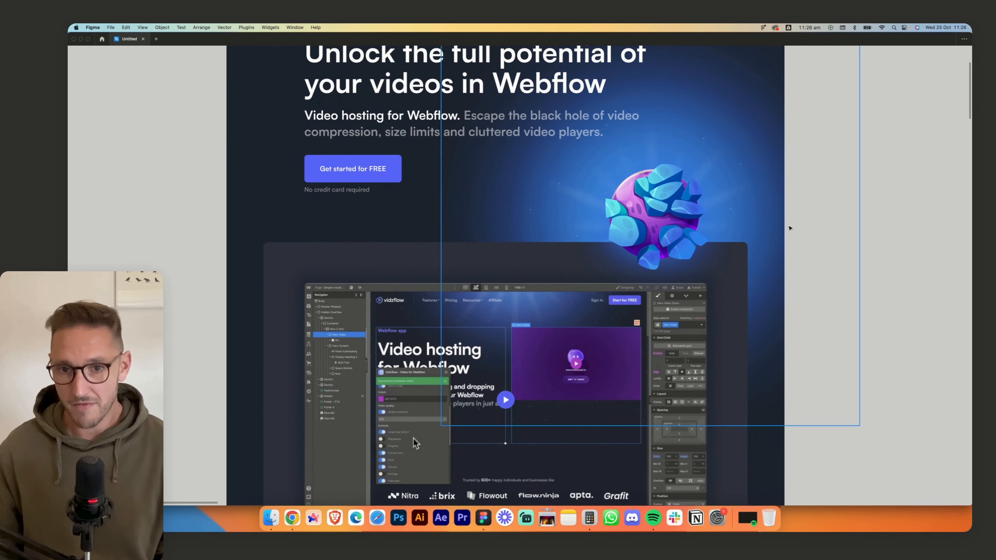
scroll(848, 394, up, 6)
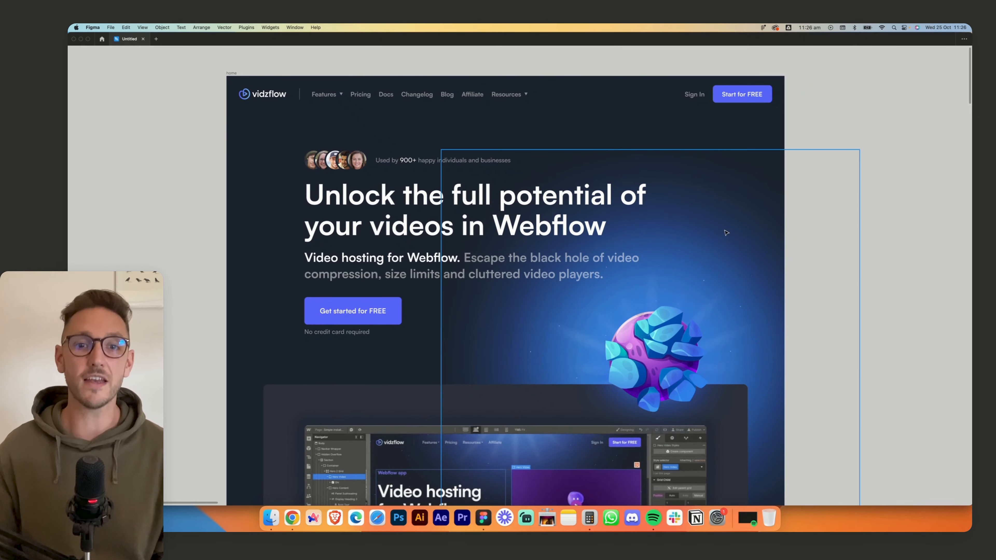
scroll(843, 292, down, 5)
scroll(843, 292, up, 4)
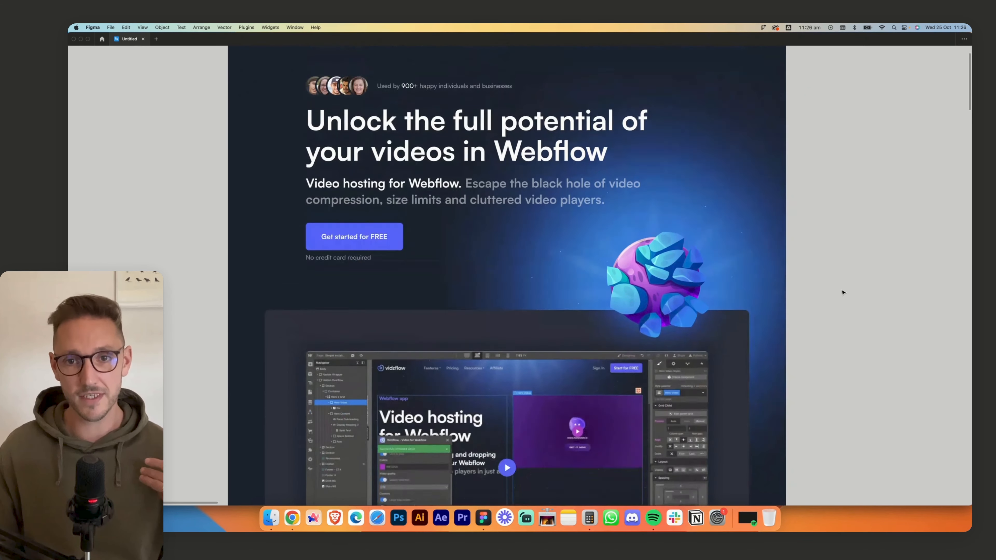
scroll(843, 292, down, 1)
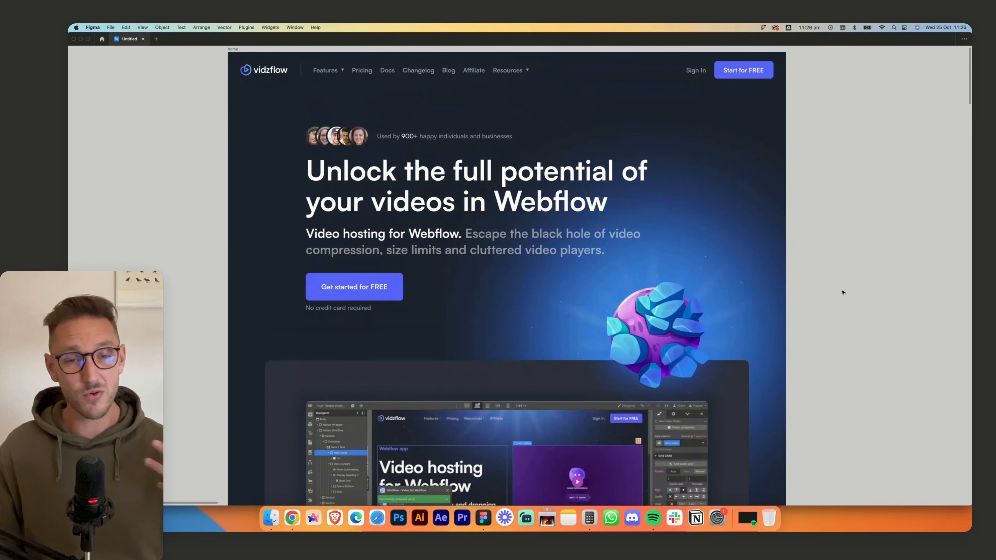
scroll(843, 292, down, 15)
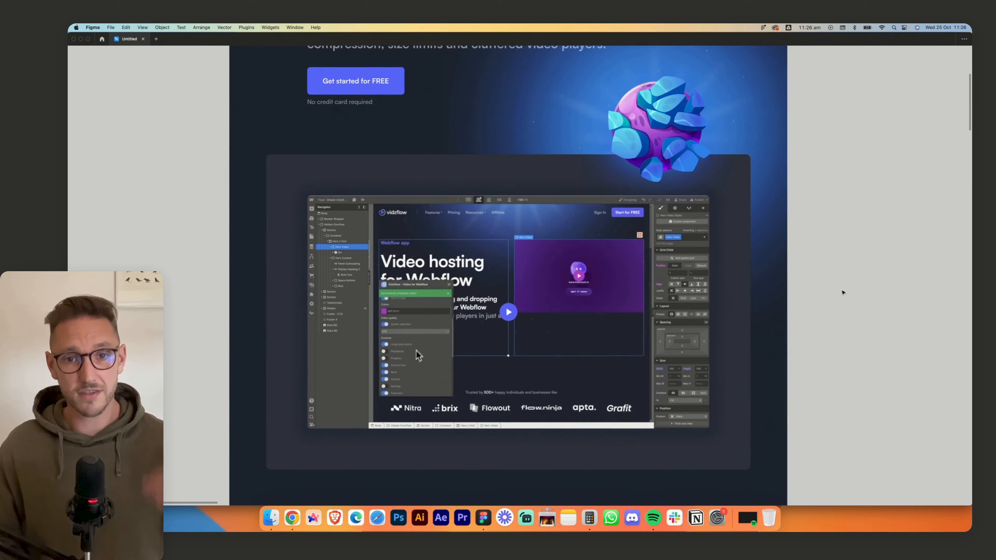
scroll(843, 292, down, 6)
scroll(843, 292, up, 20)
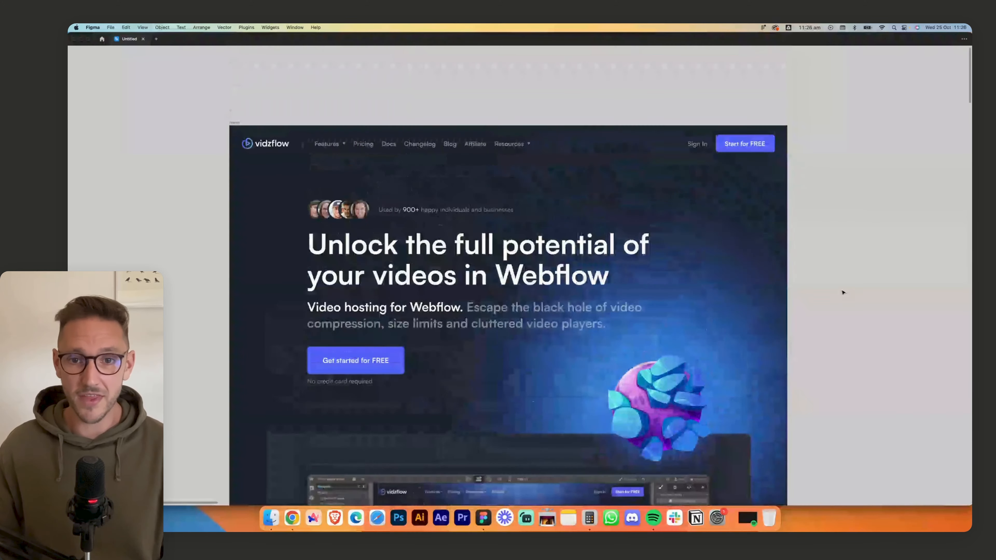
scroll(843, 292, down, 2)
scroll(843, 292, down, 2)
scroll(843, 292, right, 3)
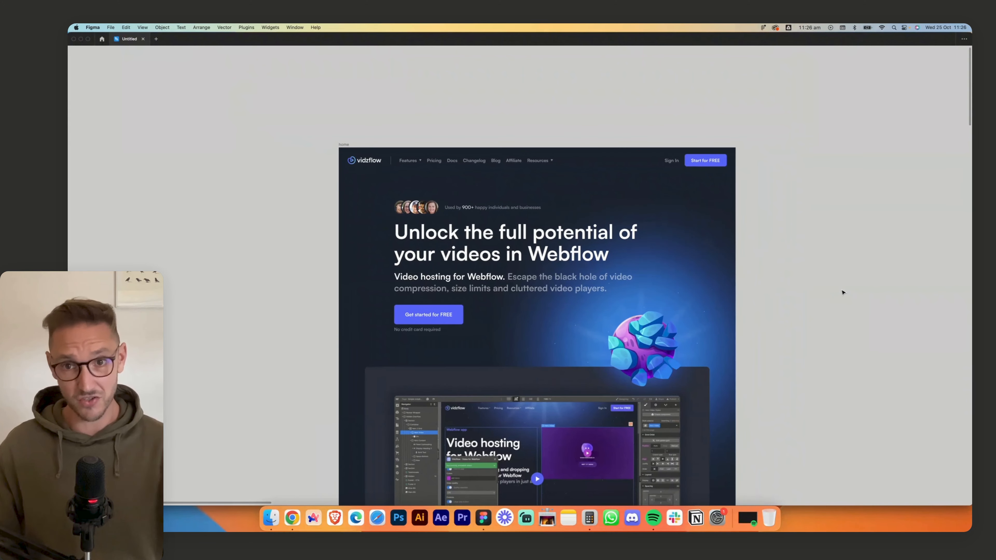
scroll(798, 266, up, 5)
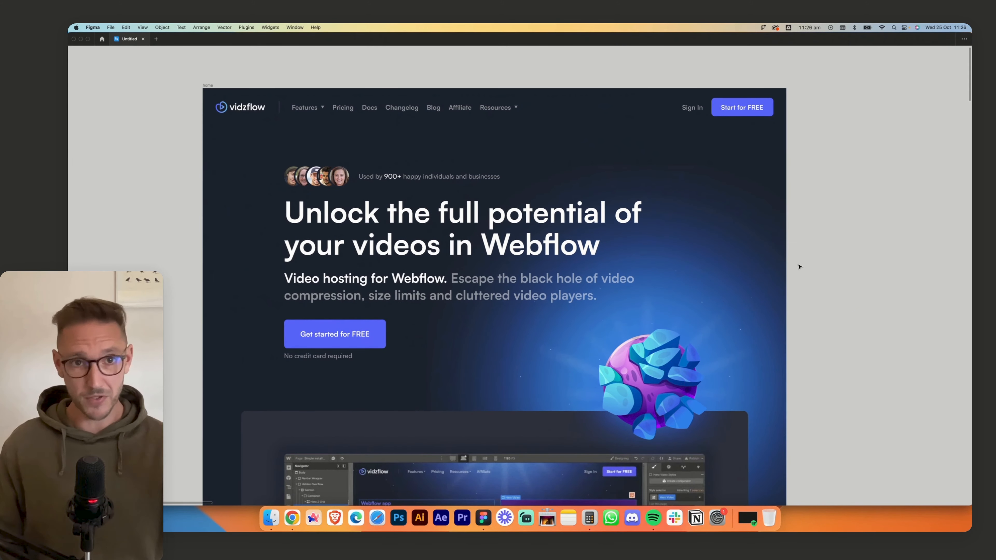